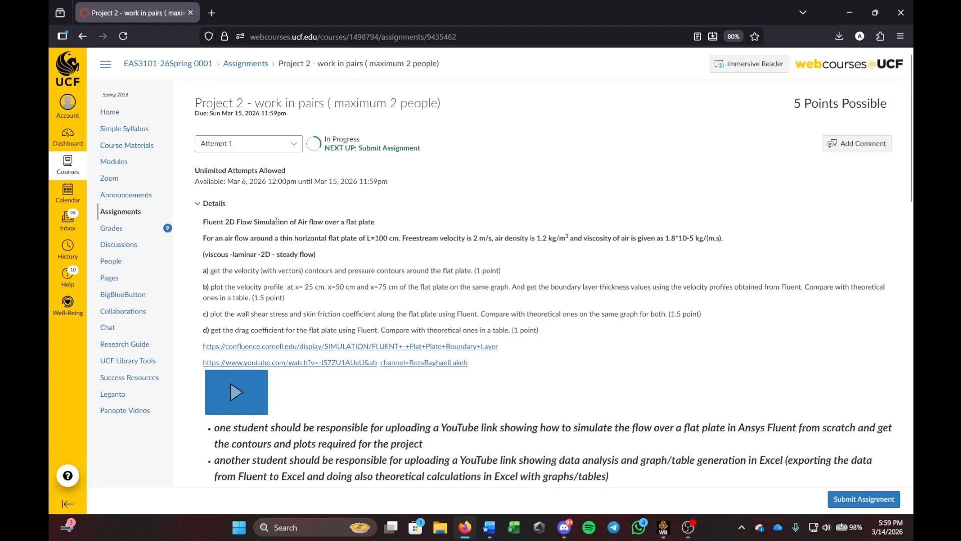
Step: Review the Project 2 assignment's title, flat plate flow conditions, solver assumptions and required tasks
{"action": "left_click_drag", "start_coordinate": [204, 224], "coordinate": [400, 227]}
{"action": "left_click", "coordinate": [398, 224]}
{"action": "left_click_drag", "start_coordinate": [205, 256], "coordinate": [333, 260]}
{"action": "left_click", "coordinate": [334, 260]}
{"action": "left_click_drag", "start_coordinate": [206, 239], "coordinate": [700, 238]}
{"action": "left_click", "coordinate": [376, 238]}
{"action": "left_click", "coordinate": [649, 244]}
{"action": "left_click_drag", "start_coordinate": [231, 270], "coordinate": [326, 330]}
{"action": "left_click", "coordinate": [330, 320]}
Step: Switch to Ansys Workbench, add a second Fluid Flow (Fluent) system and start a new DesignModeler geometry for it
{"action": "left_click", "coordinate": [662, 526]}
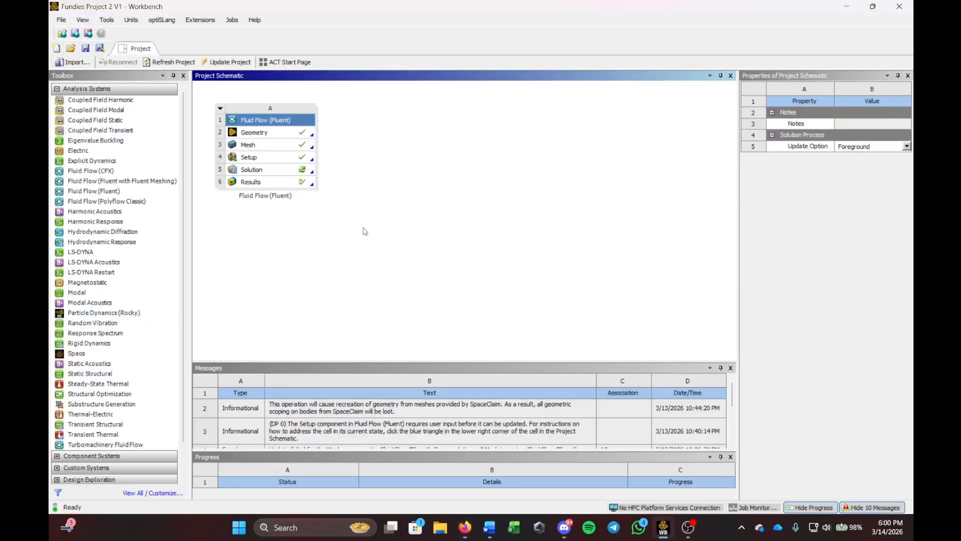
{"action": "left_click", "coordinate": [109, 192]}
{"action": "double_click", "coordinate": [108, 192]}
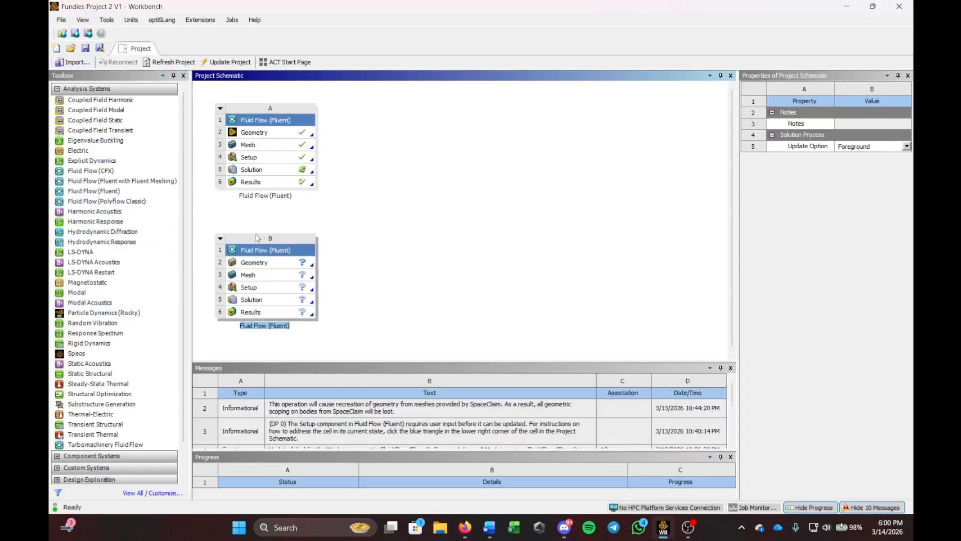
{"action": "right_click", "coordinate": [258, 266]}
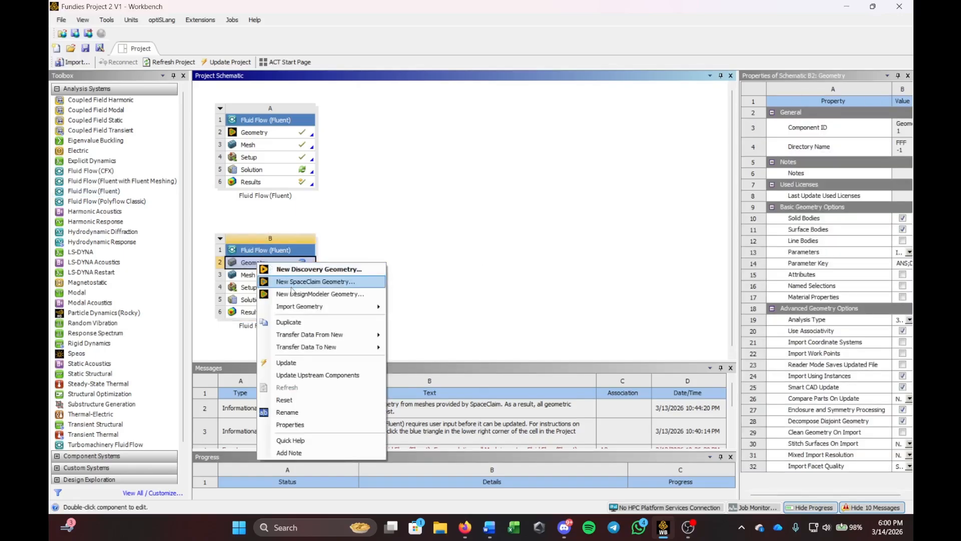
{"action": "left_click", "coordinate": [318, 295]}
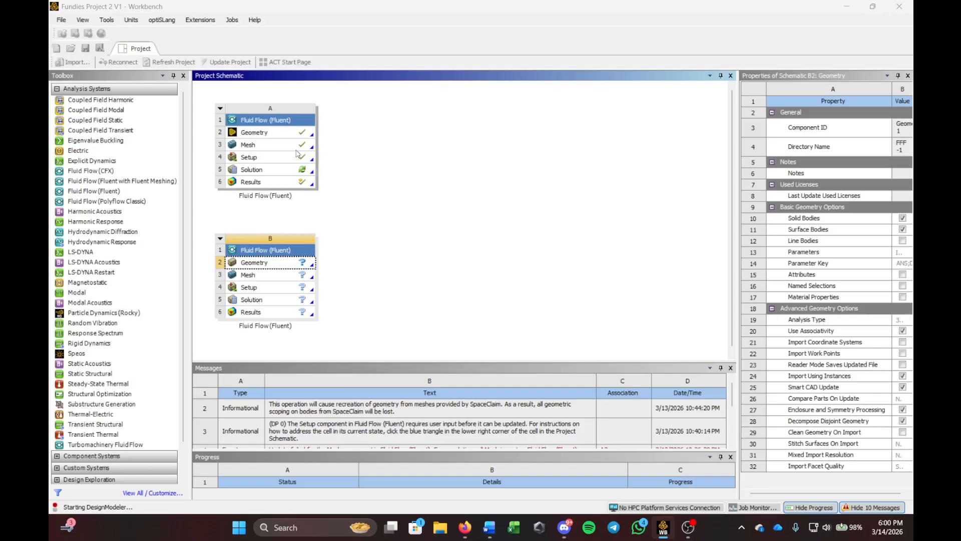
Step: Set the Analysis Type to 2D in the properties of the new Fluent system's Geometry cell
{"action": "right_click", "coordinate": [297, 266]}
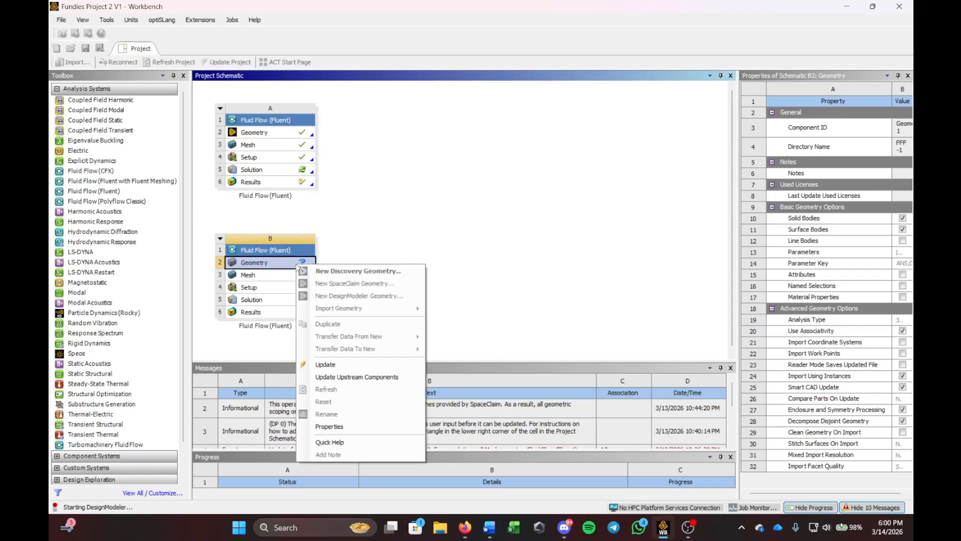
{"action": "left_click", "coordinate": [329, 426]}
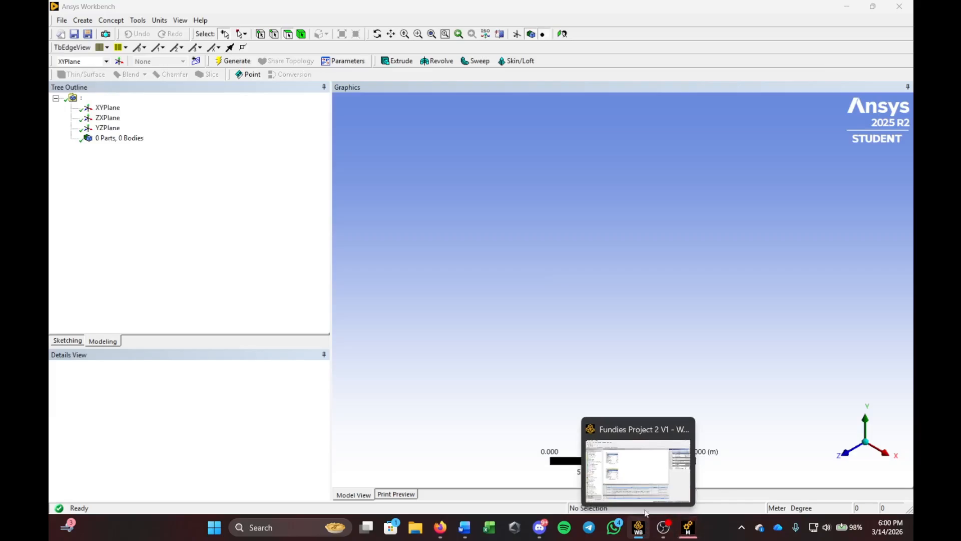
{"action": "left_click", "coordinate": [642, 528]}
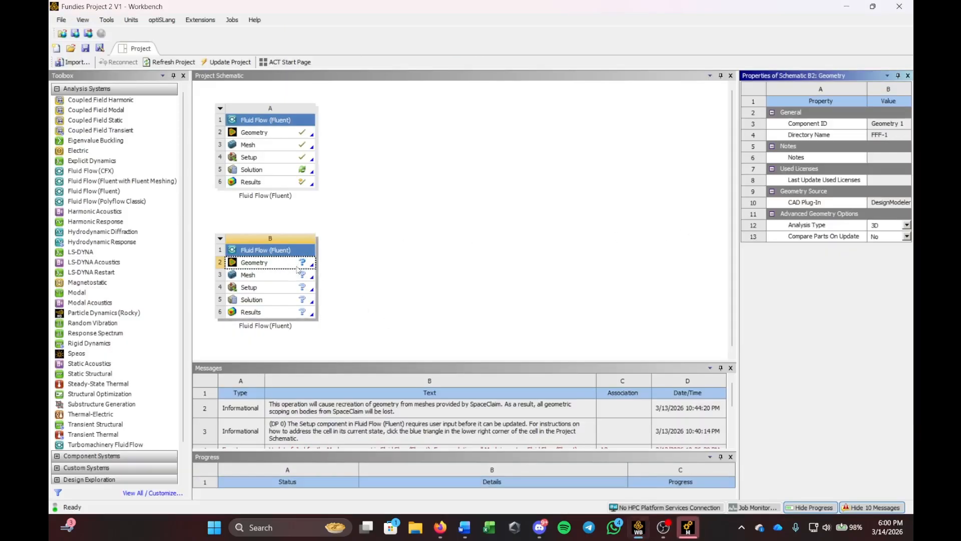
{"action": "left_click", "coordinate": [905, 227]}
{"action": "left_click", "coordinate": [888, 243]}
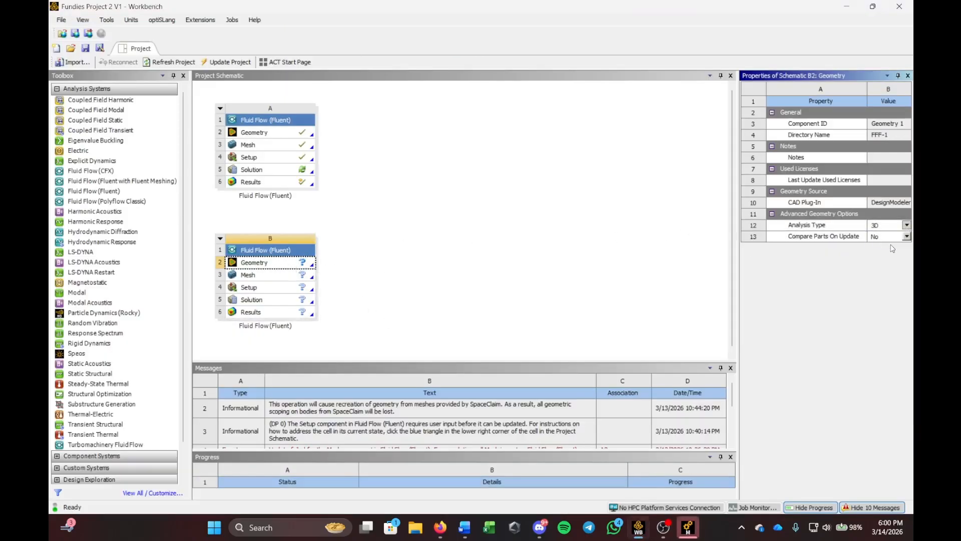
{"action": "left_click", "coordinate": [663, 272]}
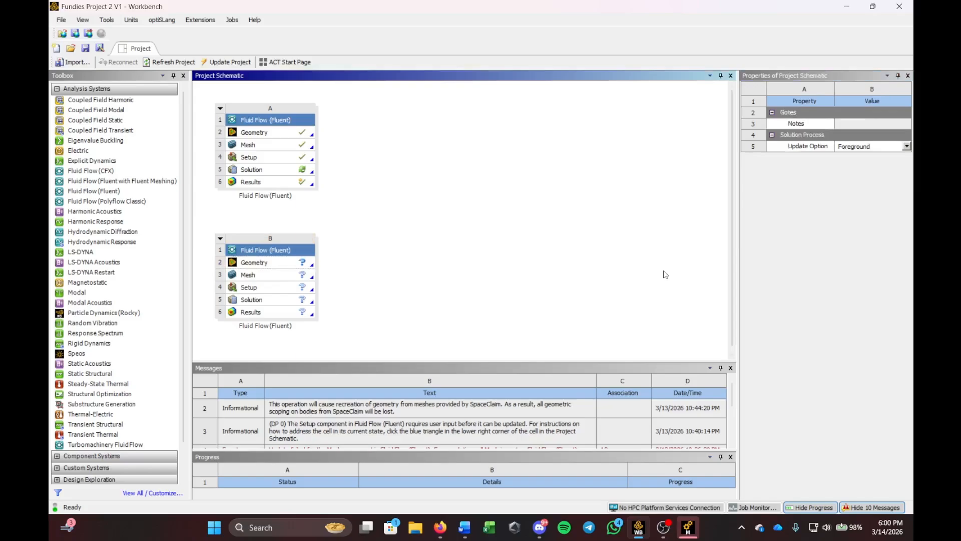
{"action": "right_click", "coordinate": [299, 264]}
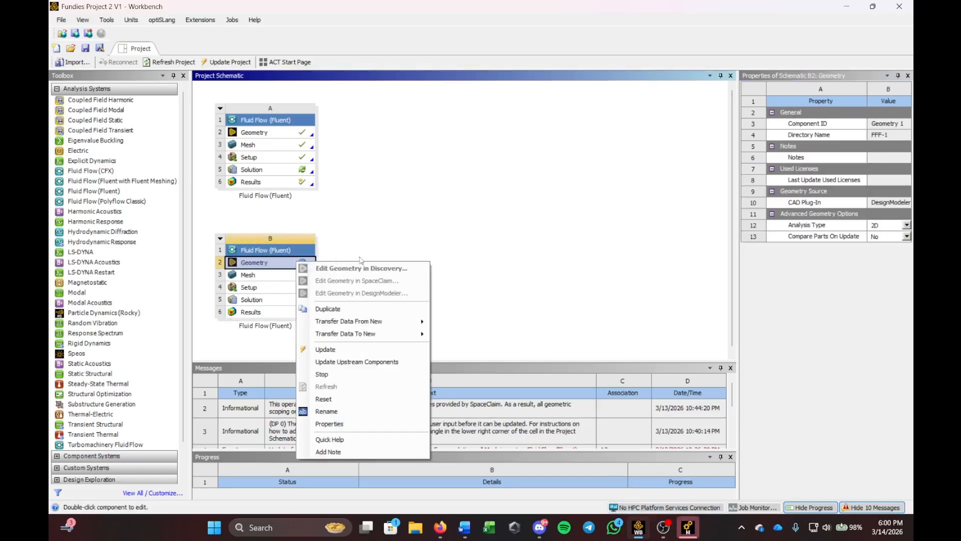
{"action": "left_click", "coordinate": [484, 287]}
Step: Switch to DesignModeler and sketch a rectangle about 14 m wide on the XY plane, starting at the origin and extending into the positive quadrant
{"action": "left_click", "coordinate": [687, 527]}
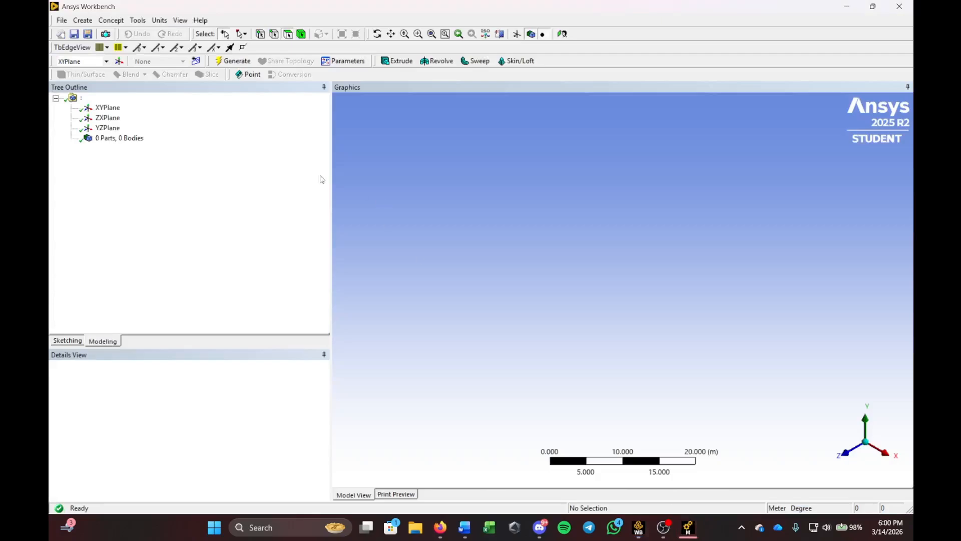
{"action": "left_click", "coordinate": [845, 453]}
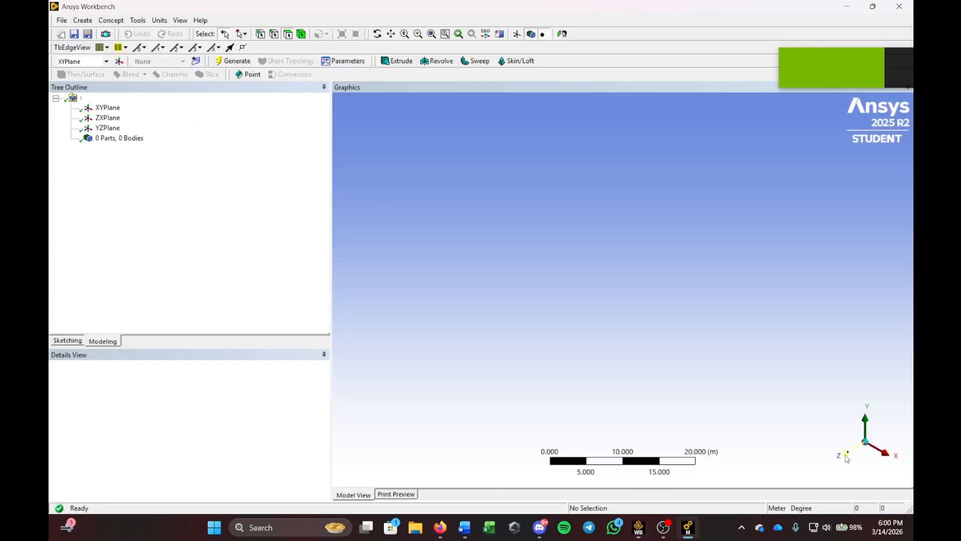
{"action": "left_click", "coordinate": [67, 340]}
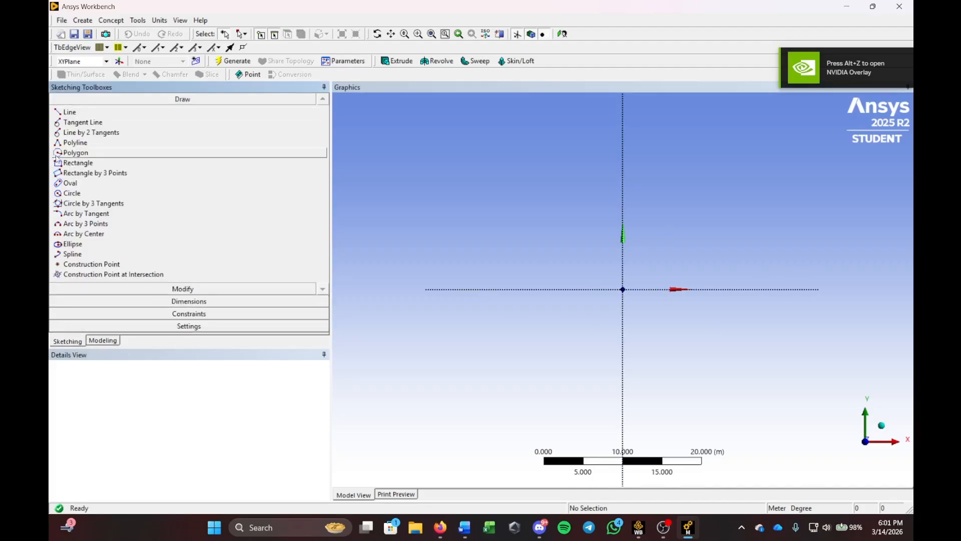
{"action": "left_click", "coordinate": [78, 163]}
{"action": "scroll", "coordinate": [836, 269], "scroll_direction": "up", "scroll_amount": 3}
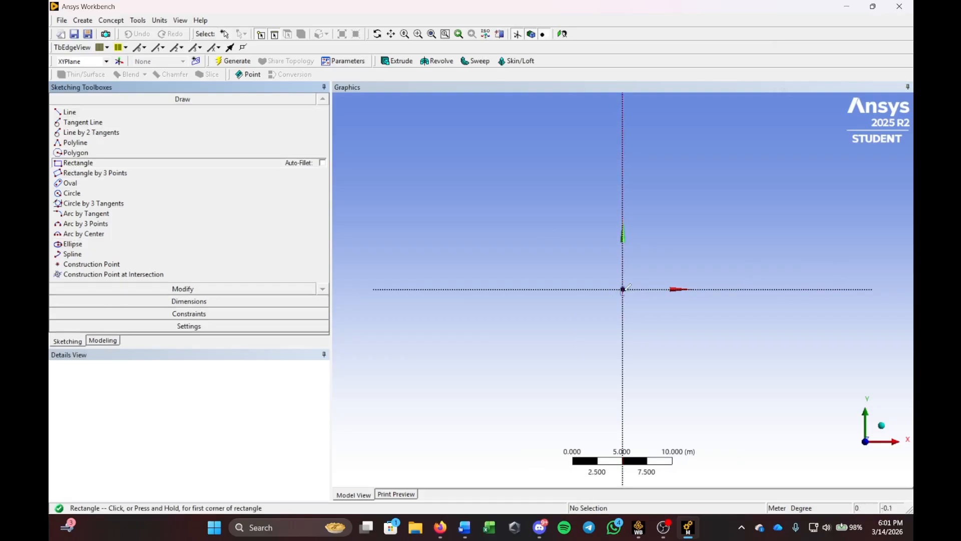
{"action": "left_click", "coordinate": [623, 289]}
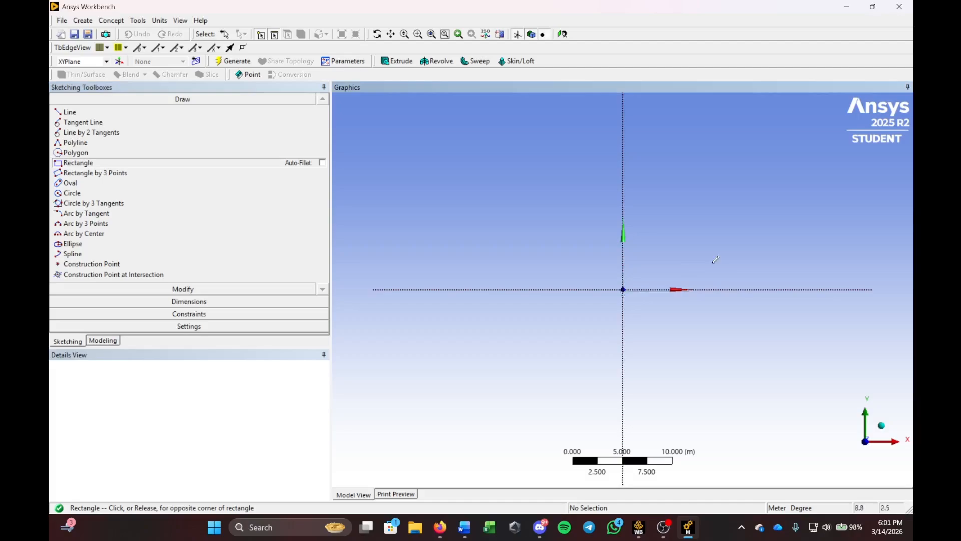
{"action": "left_click", "coordinate": [762, 219]}
{"action": "key", "text": "Escape"}
{"action": "scroll", "coordinate": [755, 268], "scroll_direction": "down", "scroll_amount": 1}
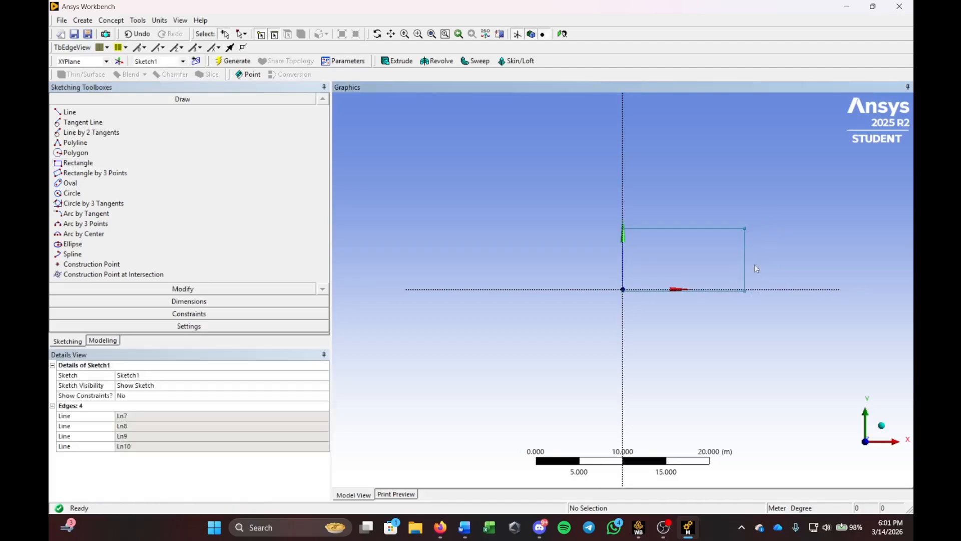
{"action": "scroll", "coordinate": [720, 299], "scroll_direction": "up", "scroll_amount": 2}
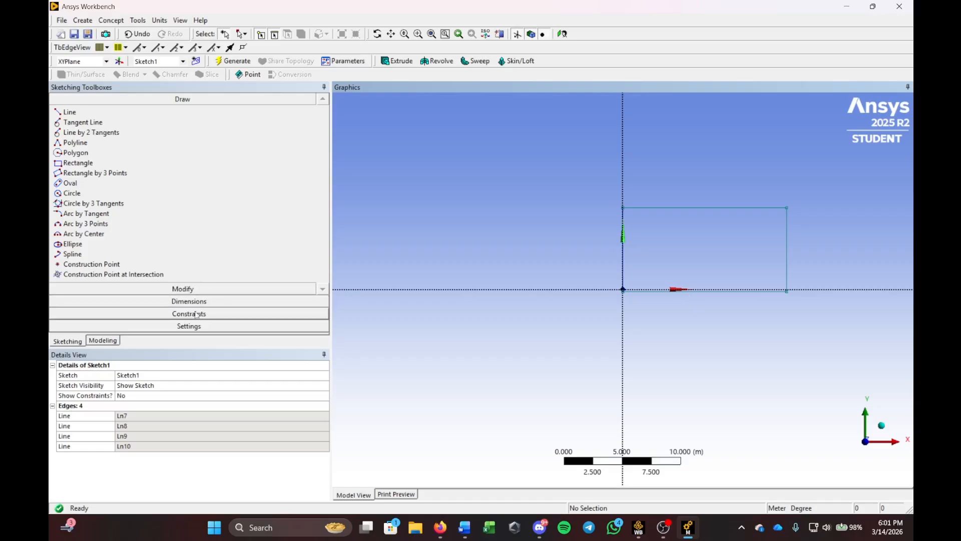
Step: Make the rectangle's bottom edge coincident with the horizontal axis
{"action": "left_click", "coordinate": [241, 313]}
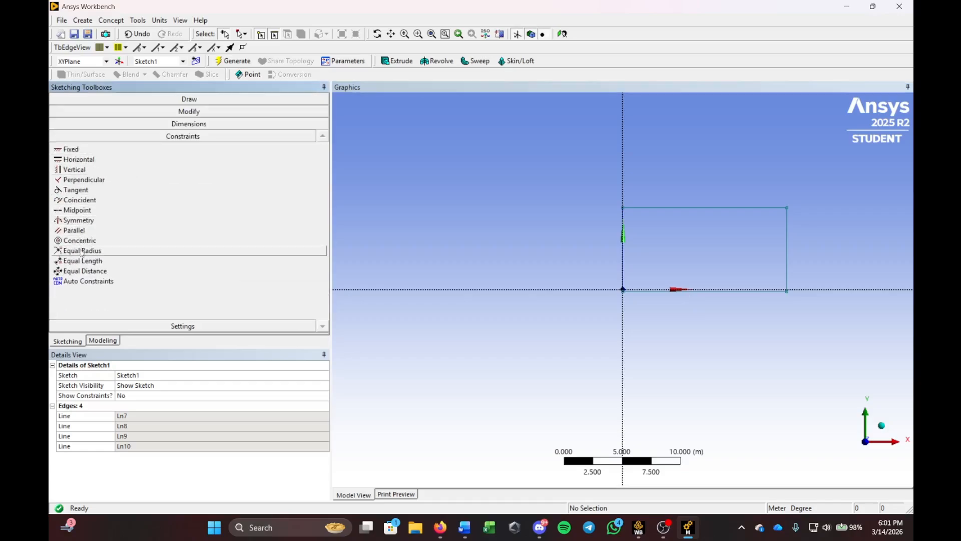
{"action": "left_click", "coordinate": [76, 201]}
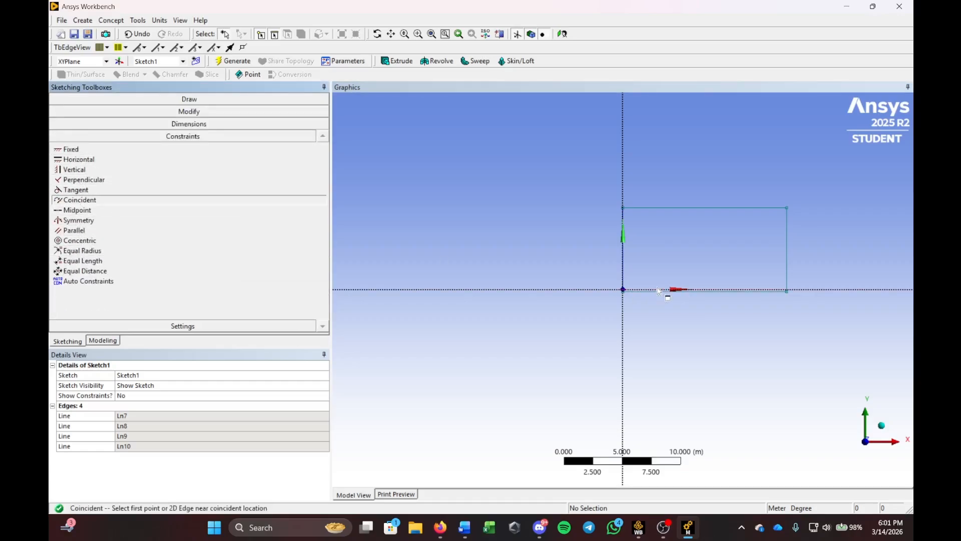
{"action": "left_click", "coordinate": [699, 293]}
{"action": "left_click", "coordinate": [700, 292]}
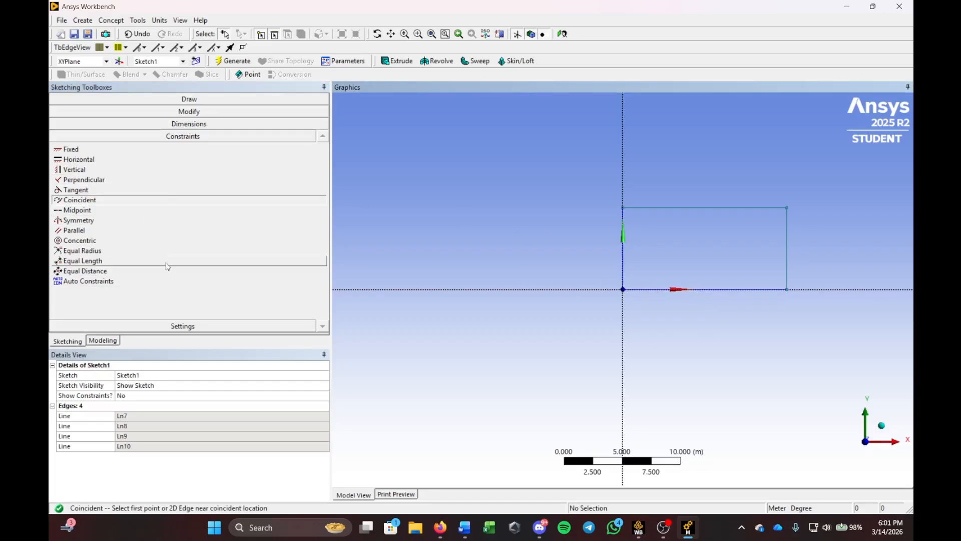
Step: Dimension the rectangle's bottom edge and set its length to 1 m
{"action": "left_click", "coordinate": [183, 124]}
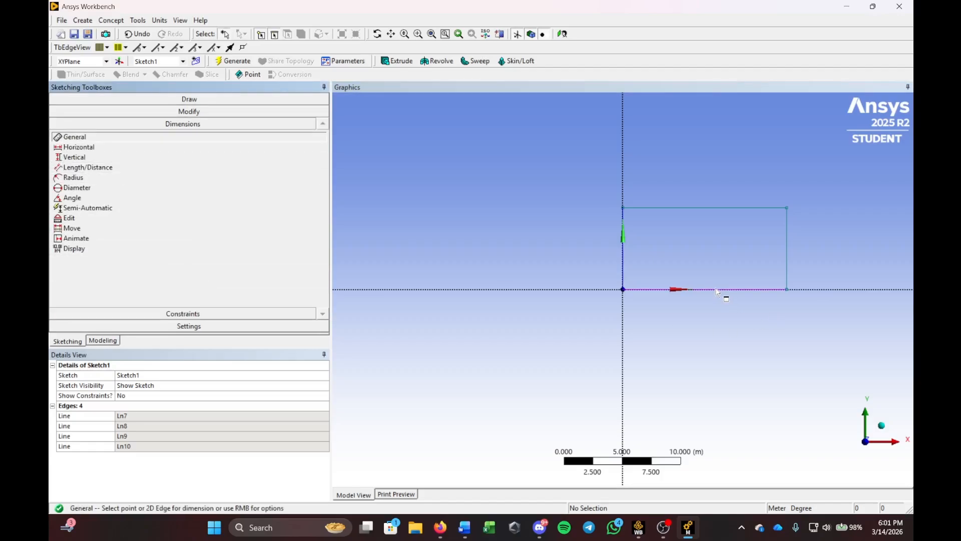
{"action": "left_click", "coordinate": [634, 288]}
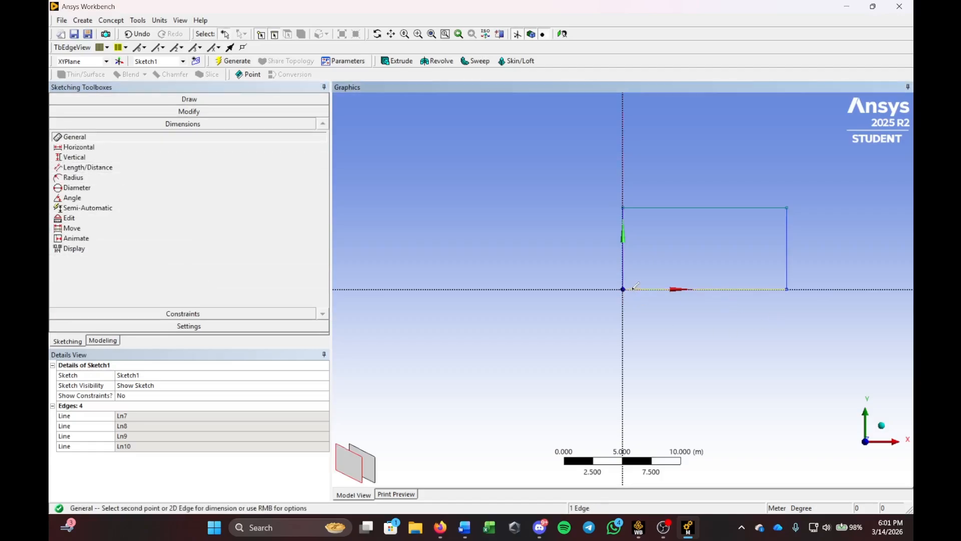
{"action": "left_click", "coordinate": [686, 361]}
{"action": "left_click", "coordinate": [155, 416]}
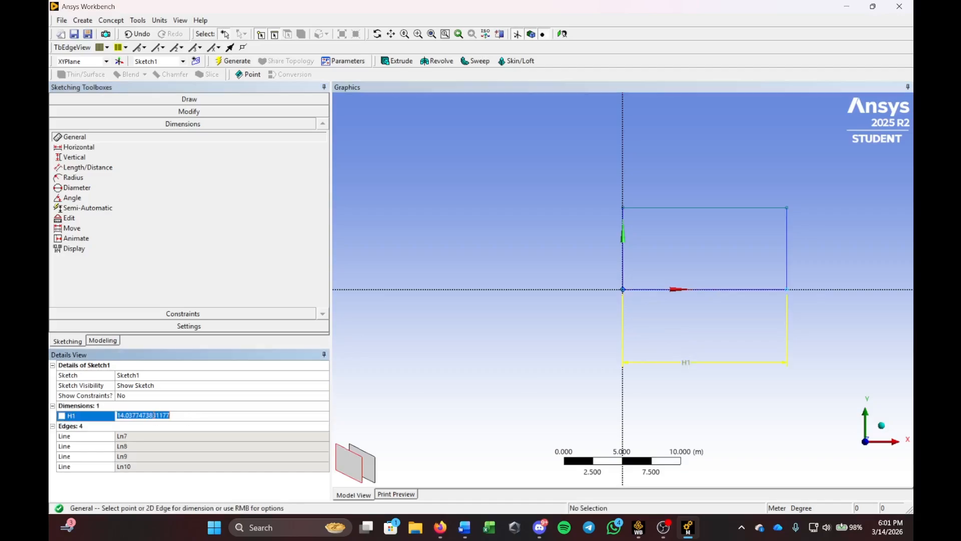
{"action": "key", "text": "BackSpace"}
{"action": "type", "text": "1"}
{"action": "key", "text": "Return"}
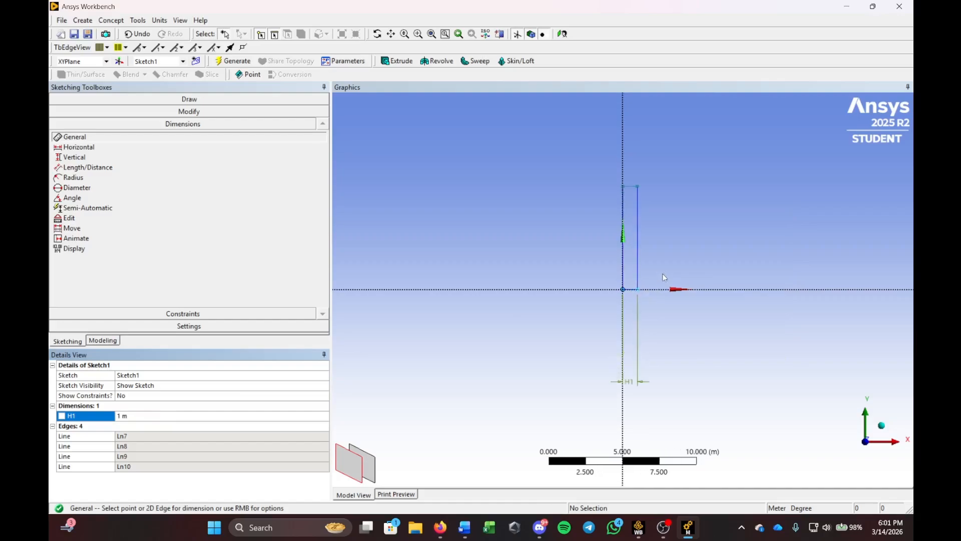
Step: Dimension the rectangle's right edge and set its height to 0.5 m
{"action": "scroll", "coordinate": [733, 273], "scroll_direction": "up", "scroll_amount": 3}
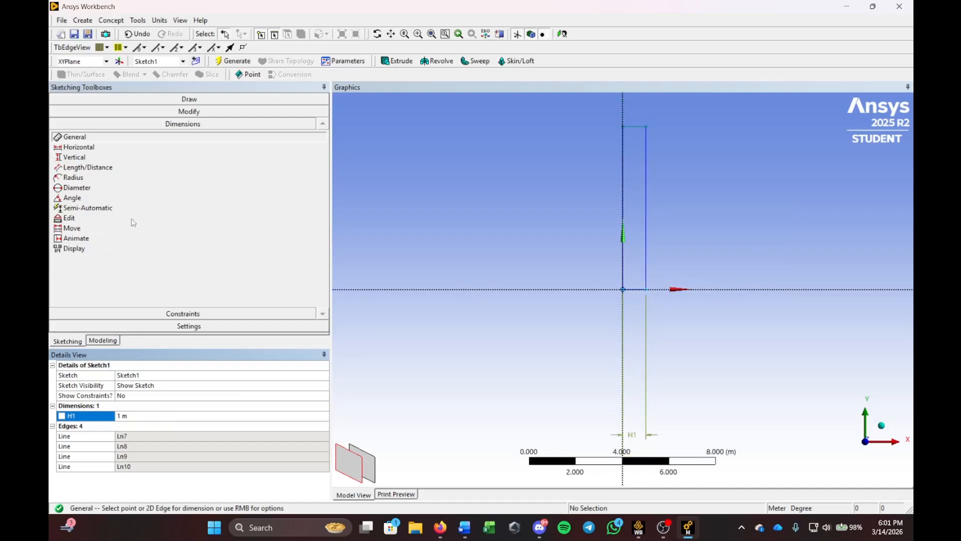
{"action": "left_click", "coordinate": [646, 196]}
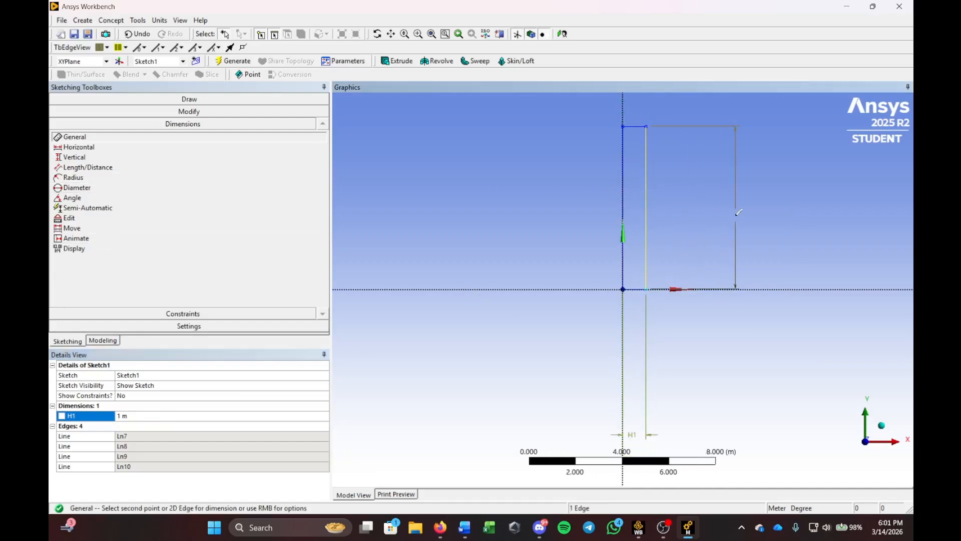
{"action": "left_click", "coordinate": [736, 211]}
{"action": "left_click", "coordinate": [168, 424]}
{"action": "type", "text": "0.5"}
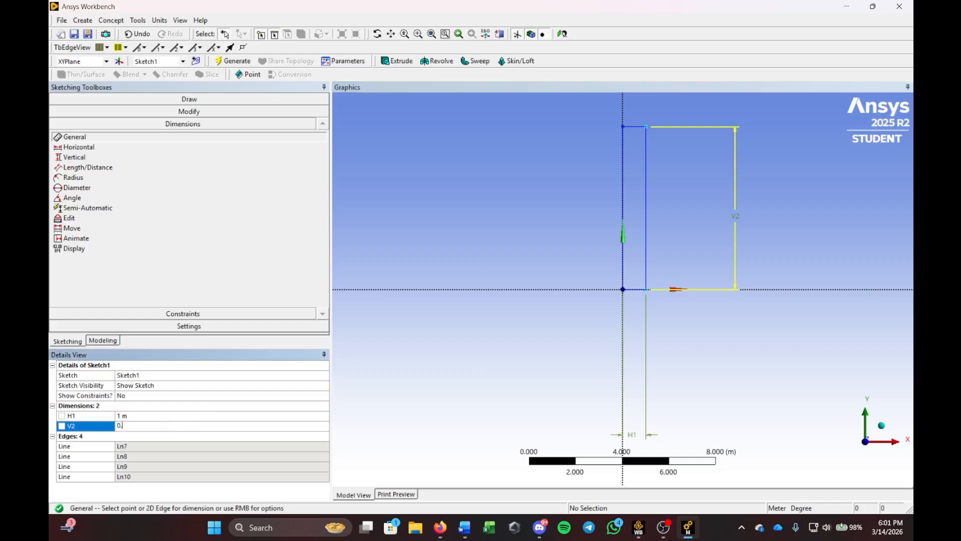
{"action": "key", "text": "Return"}
Step: Examine the dimensioned rectangle and its placement relative to the sketch axes
{"action": "scroll", "coordinate": [693, 294], "scroll_direction": "up", "scroll_amount": 5}
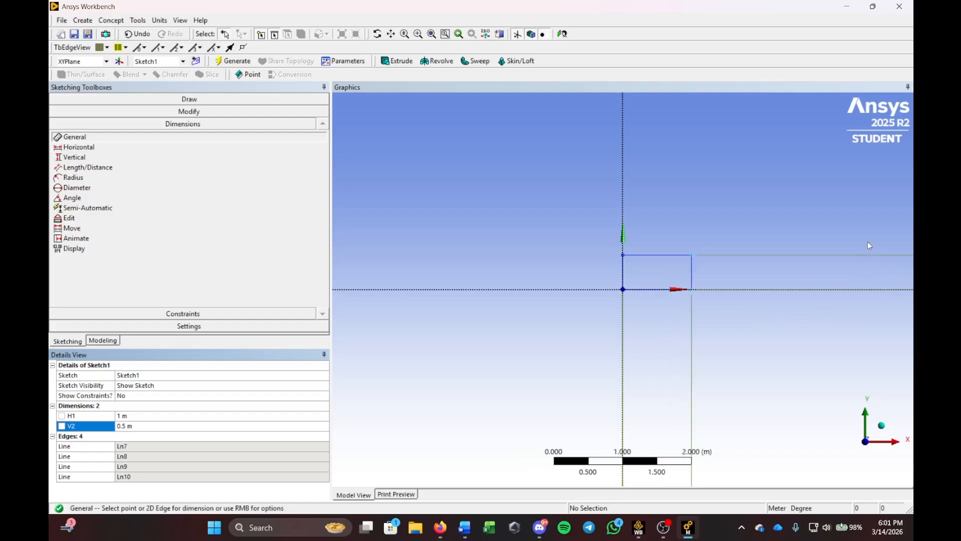
{"action": "scroll", "coordinate": [868, 245], "scroll_direction": "up", "scroll_amount": 3}
{"action": "scroll", "coordinate": [768, 342], "scroll_direction": "down", "scroll_amount": 5}
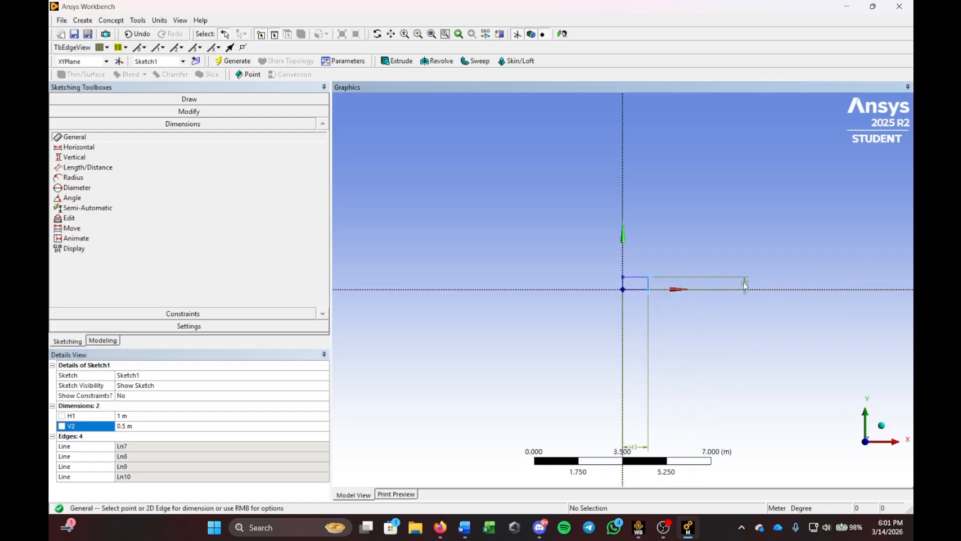
{"action": "scroll", "coordinate": [693, 271], "scroll_direction": "down", "scroll_amount": 2}
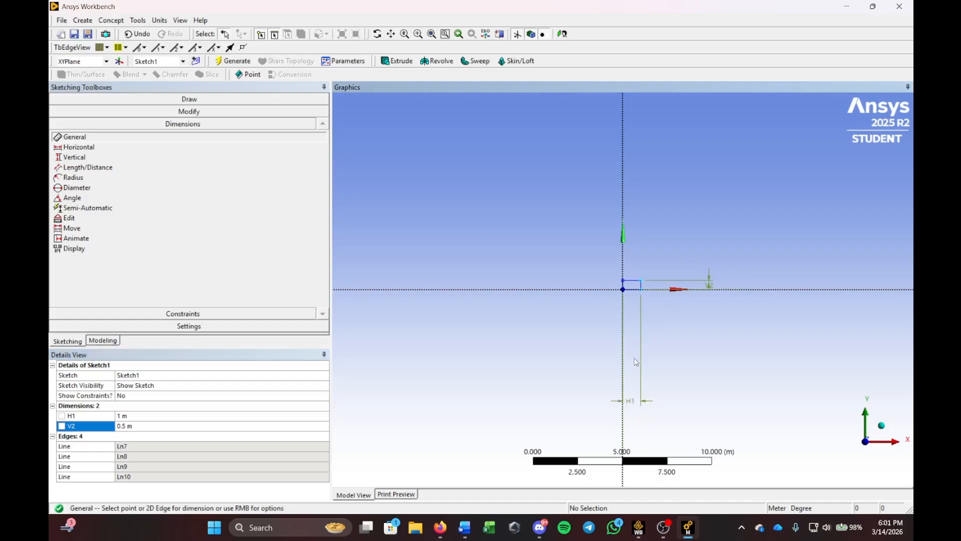
{"action": "scroll", "coordinate": [707, 286], "scroll_direction": "up", "scroll_amount": 1}
{"action": "scroll", "coordinate": [708, 286], "scroll_direction": "up", "scroll_amount": 6}
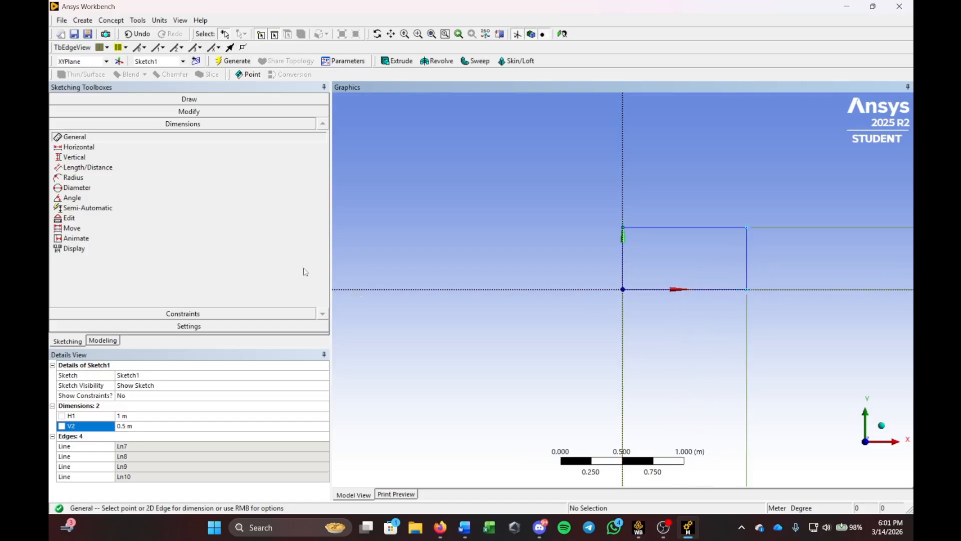
{"action": "scroll", "coordinate": [632, 246], "scroll_direction": "up", "scroll_amount": 3}
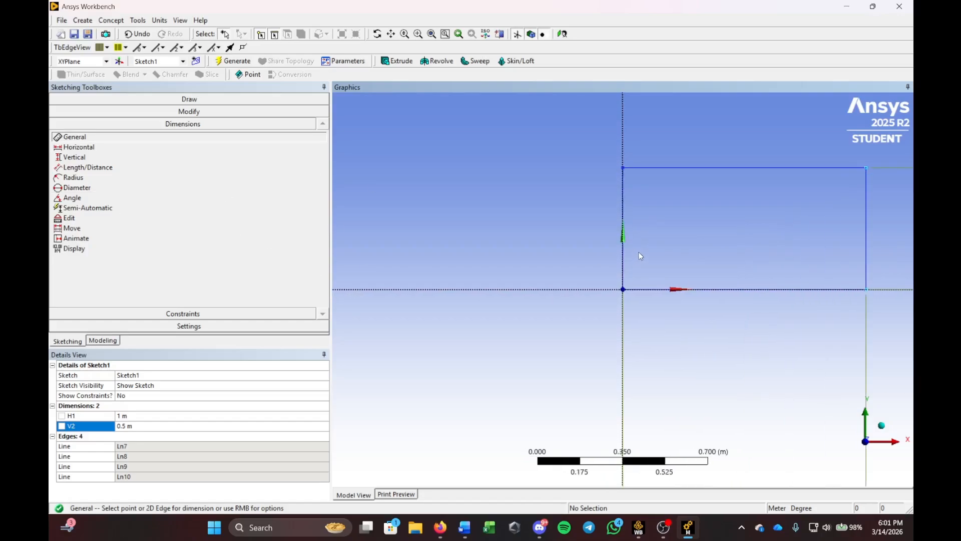
{"action": "scroll", "coordinate": [638, 251], "scroll_direction": "down", "scroll_amount": 3}
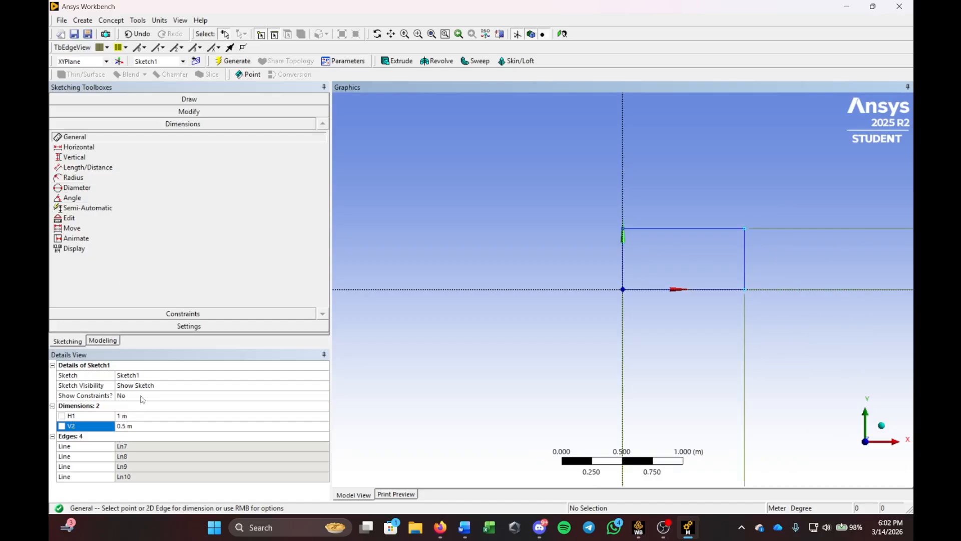
Step: Start a Surface From Sketches feature and try to apply the new surface feature itself as its base object
{"action": "left_click", "coordinate": [111, 20]}
{"action": "left_click", "coordinate": [131, 102]}
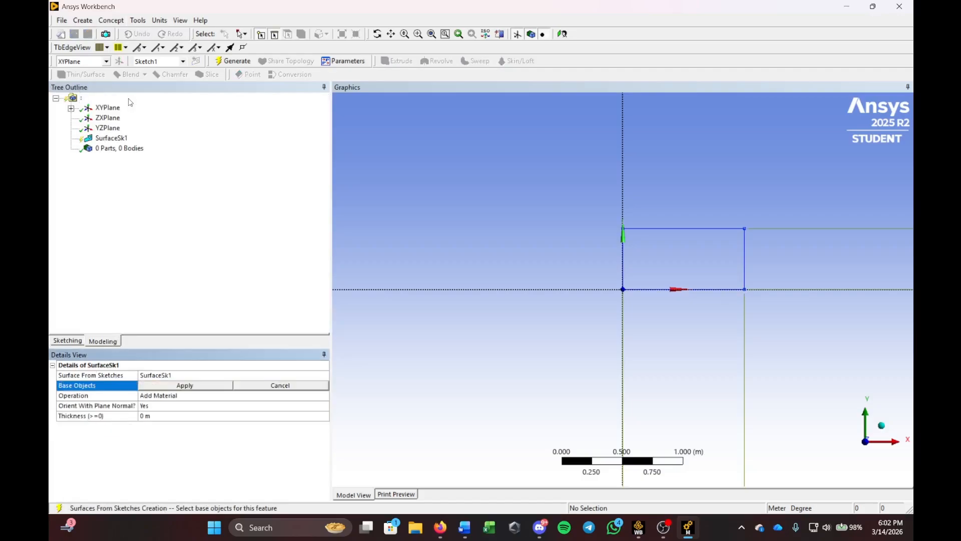
{"action": "left_click", "coordinate": [97, 139]}
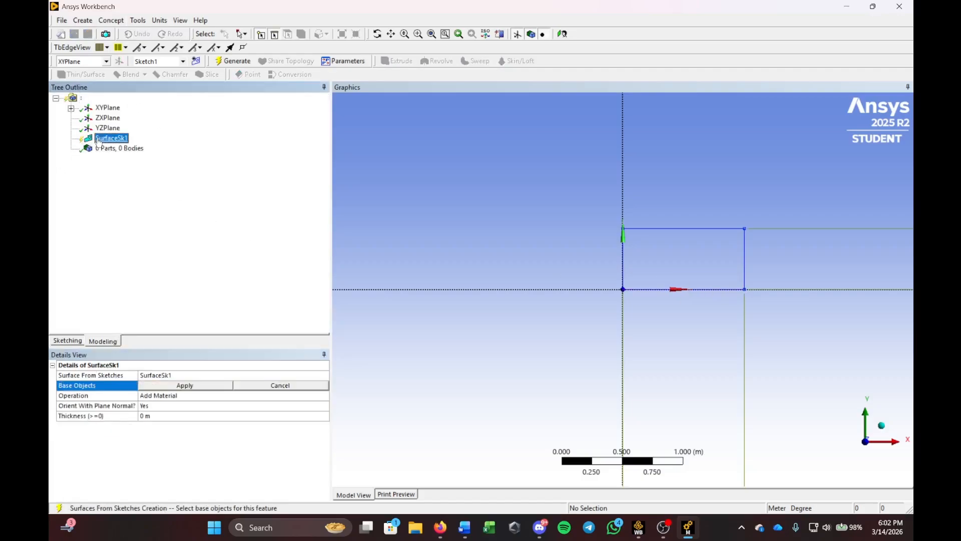
{"action": "left_click", "coordinate": [177, 387]}
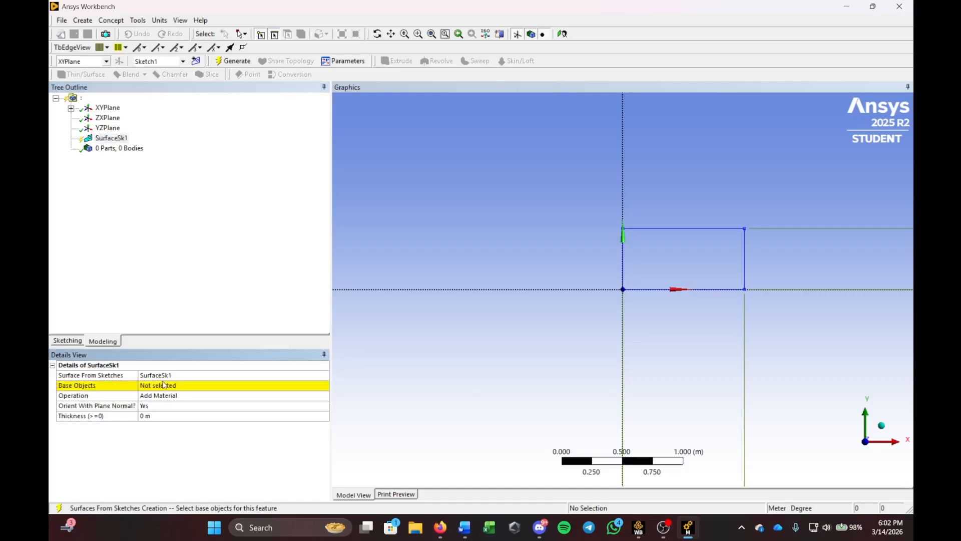
{"action": "left_click", "coordinate": [112, 138]}
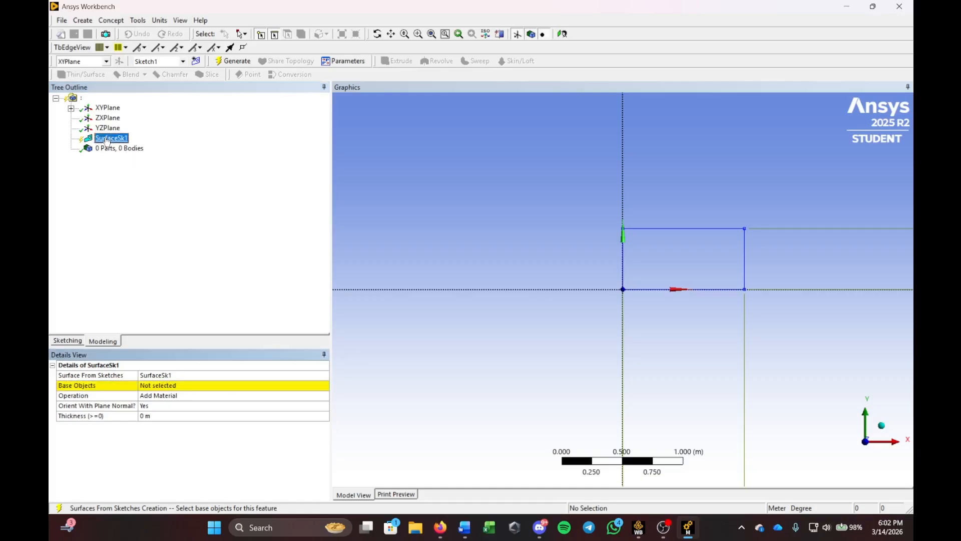
{"action": "left_click", "coordinate": [163, 389]}
{"action": "left_click", "coordinate": [162, 388]}
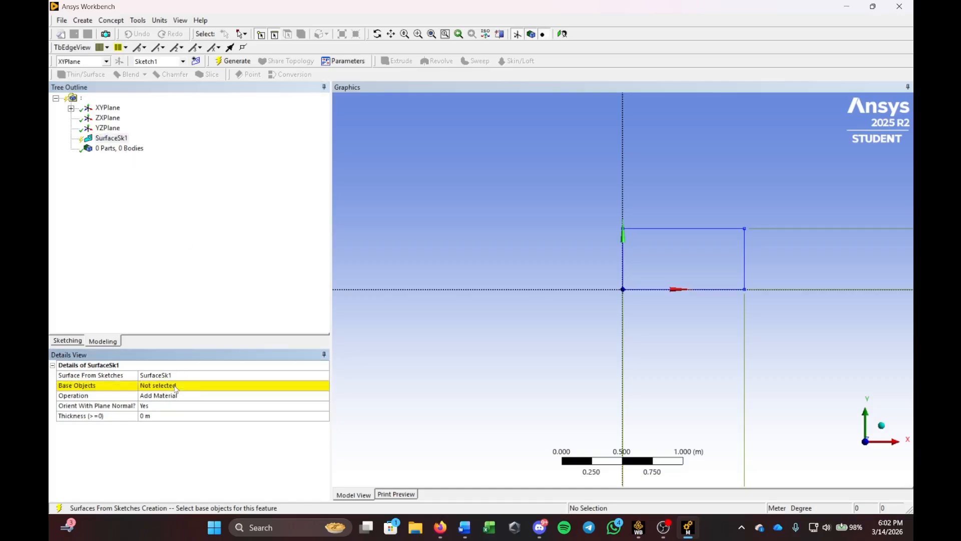
Step: Select the rectangle's four edges and apply their sketch as the surface's base object
{"action": "left_click", "coordinate": [669, 232]}
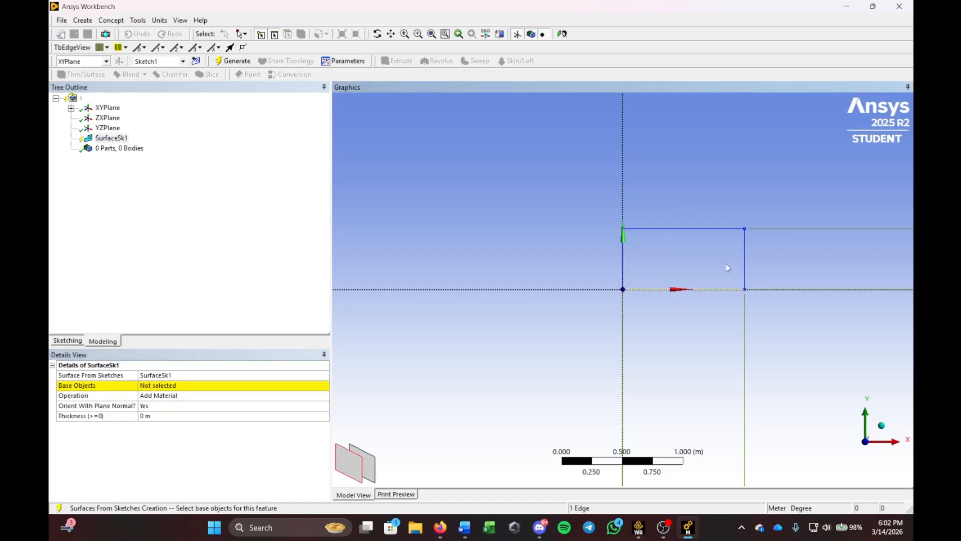
{"action": "left_click", "coordinate": [744, 259]}
{"action": "left_click", "coordinate": [729, 230], "text": "ctrl"}
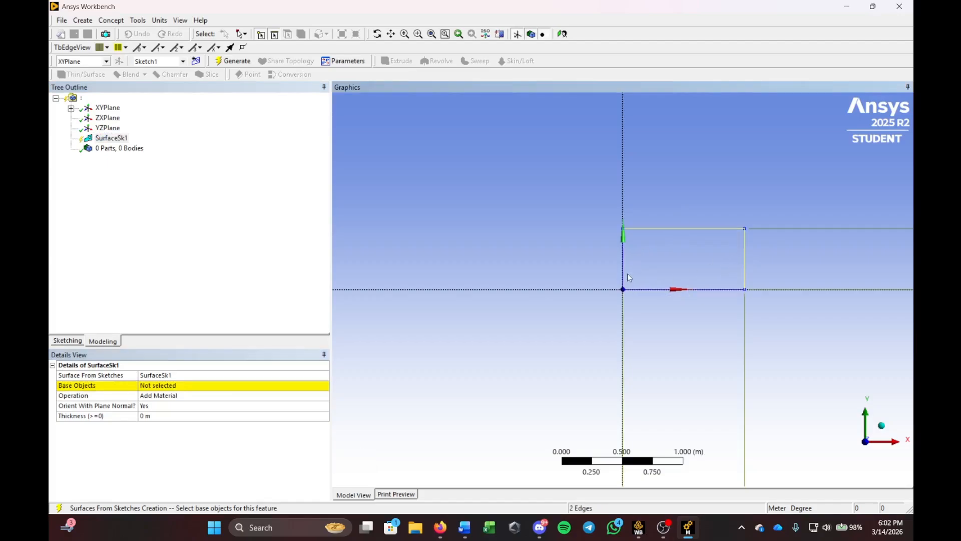
{"action": "left_click", "coordinate": [623, 268], "text": "ctrl"}
{"action": "left_click", "coordinate": [648, 289], "text": "ctrl"}
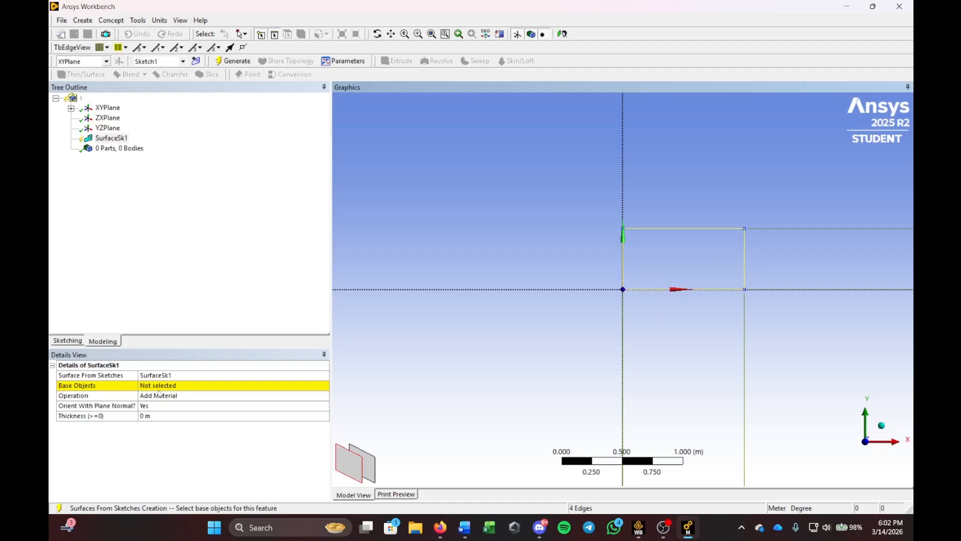
{"action": "left_click", "coordinate": [172, 386]}
{"action": "left_click", "coordinate": [187, 386]}
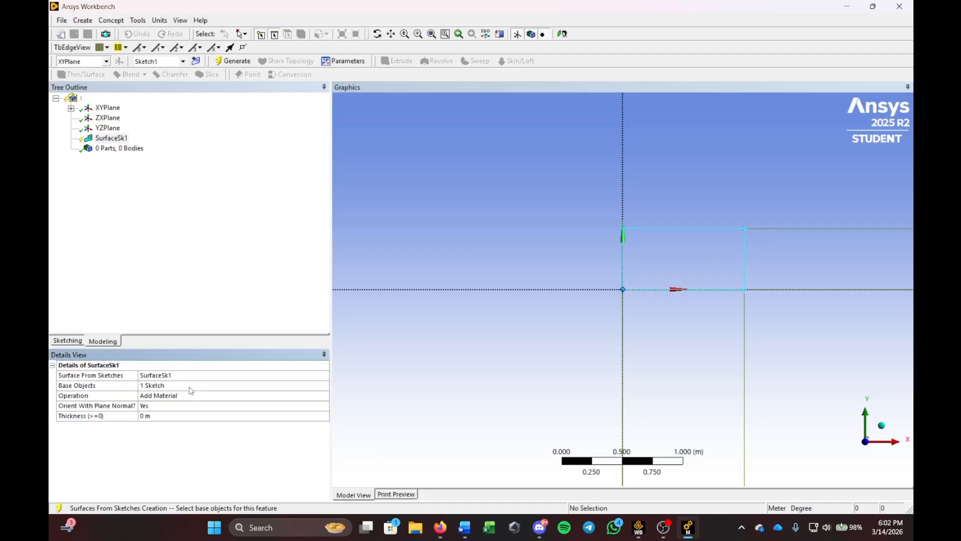
Step: Generate the surface body from the rectangle's Sketch1 on the XY plane
{"action": "left_click", "coordinate": [71, 108]}
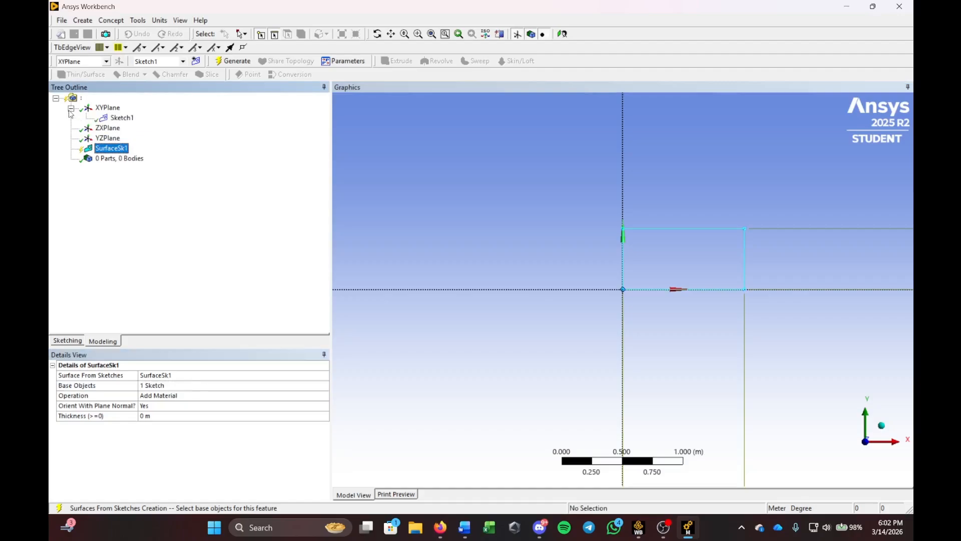
{"action": "left_click", "coordinate": [121, 117]}
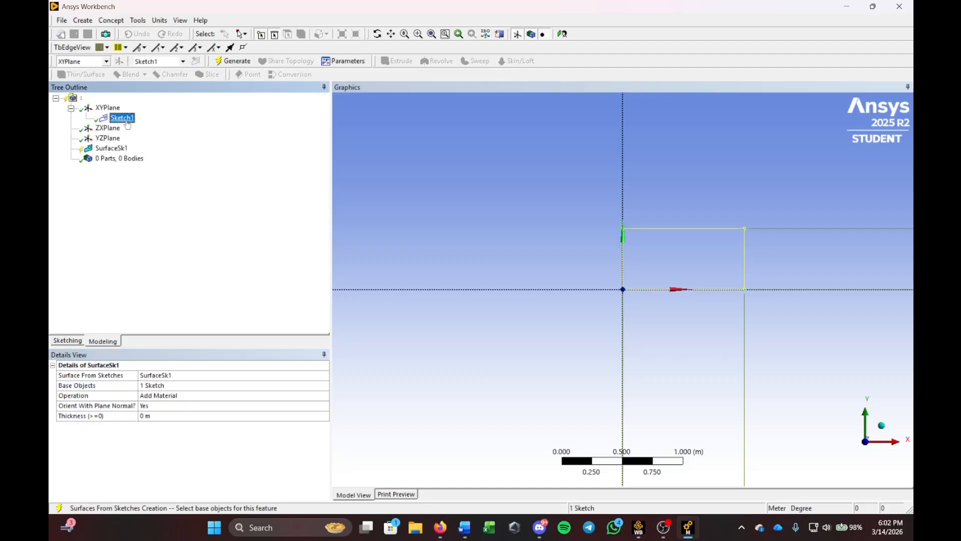
{"action": "left_click", "coordinate": [234, 62]}
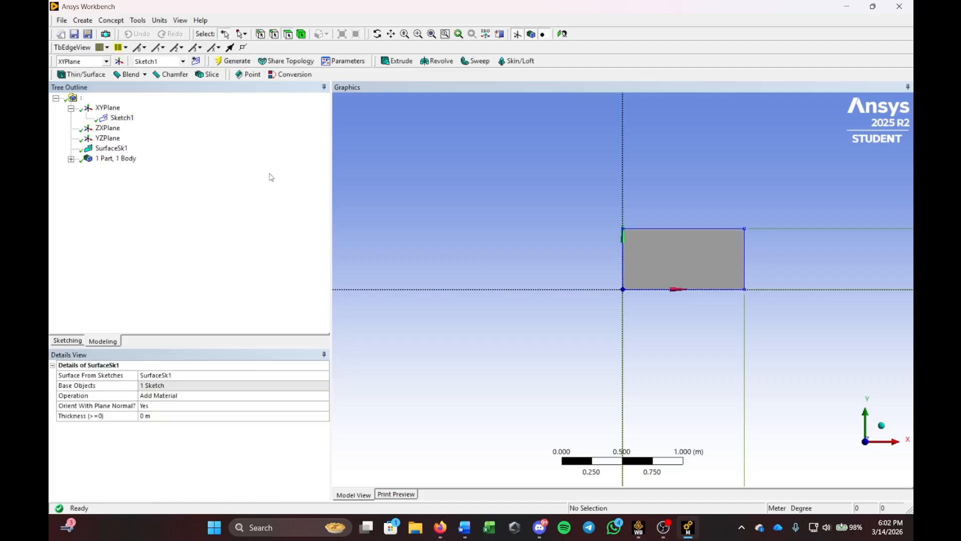
{"action": "scroll", "coordinate": [792, 264], "scroll_direction": "down", "scroll_amount": 1}
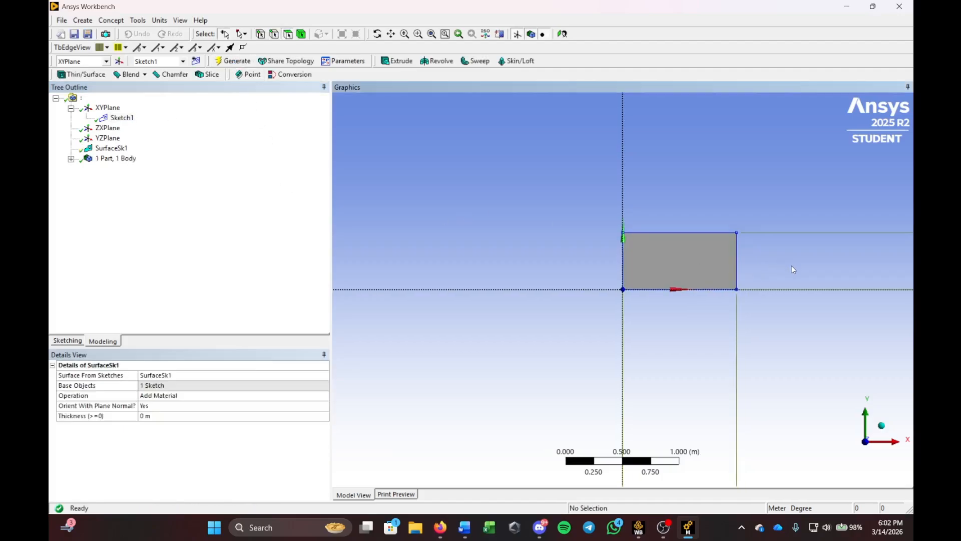
{"action": "scroll", "coordinate": [771, 271], "scroll_direction": "down", "scroll_amount": 1}
{"action": "scroll", "coordinate": [746, 255], "scroll_direction": "up", "scroll_amount": 1}
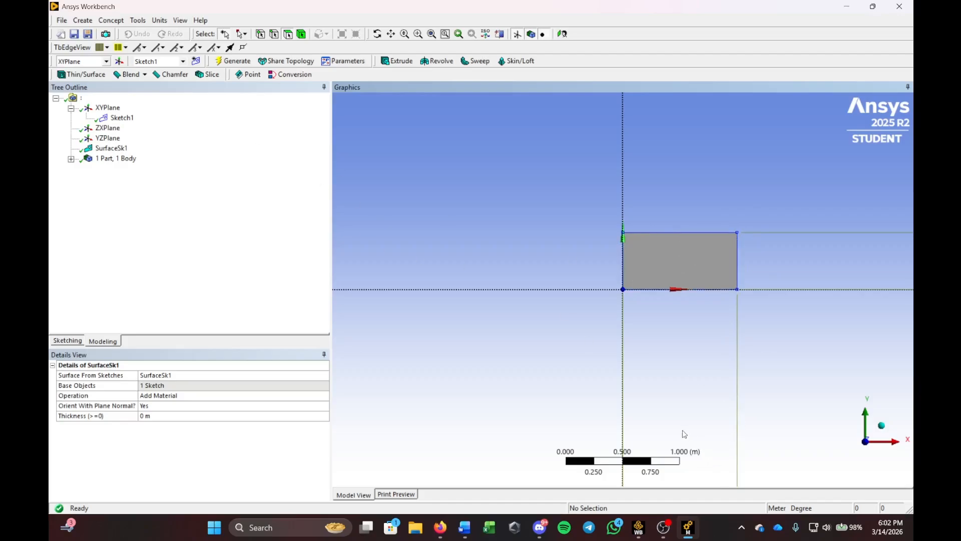
Step: Switch to the Workbench project, update the Mesh component of Fluid Flow (Fluent) system B and open it for editing
{"action": "mouse_move", "coordinate": [687, 532]}
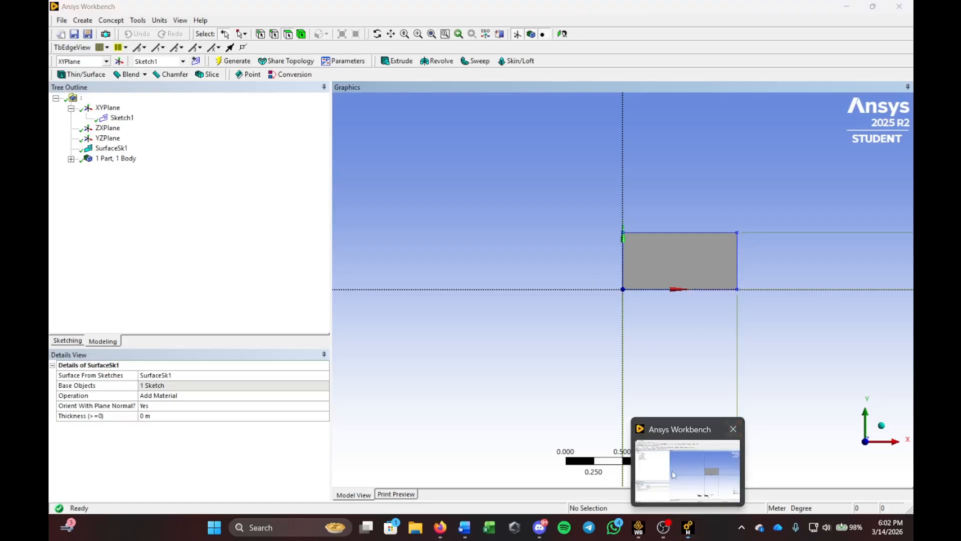
{"action": "left_click", "coordinate": [655, 488]}
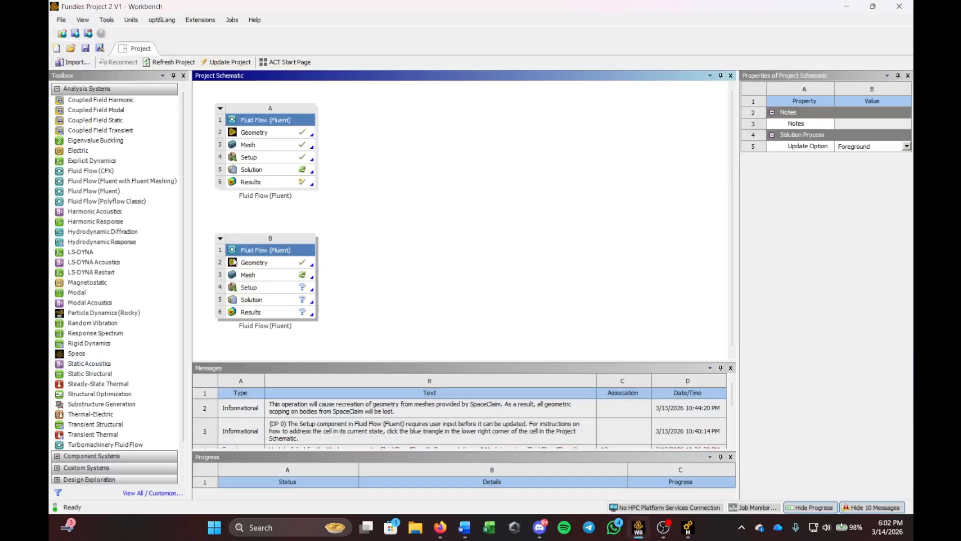
{"action": "right_click", "coordinate": [284, 276]}
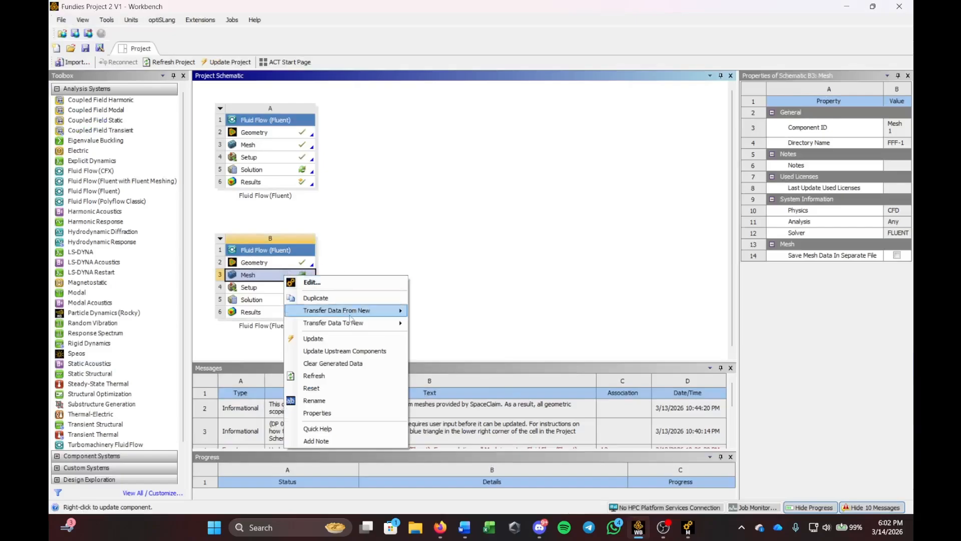
{"action": "left_click", "coordinate": [314, 339]}
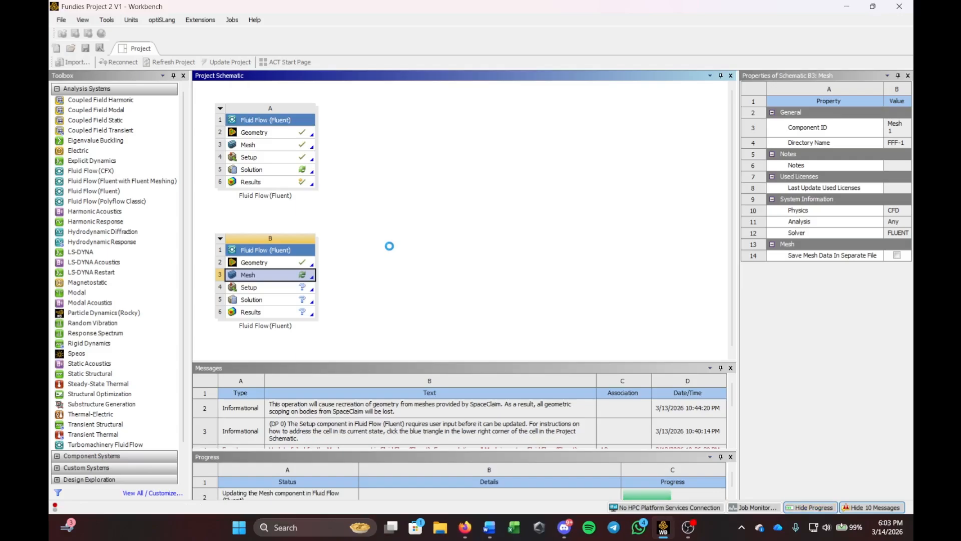
{"action": "right_click", "coordinate": [303, 275]}
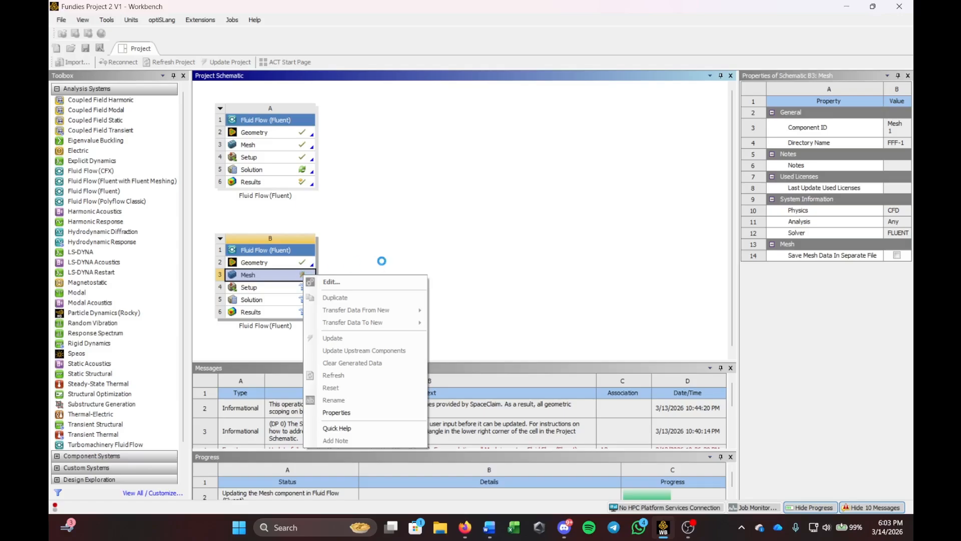
{"action": "left_click", "coordinate": [350, 281]}
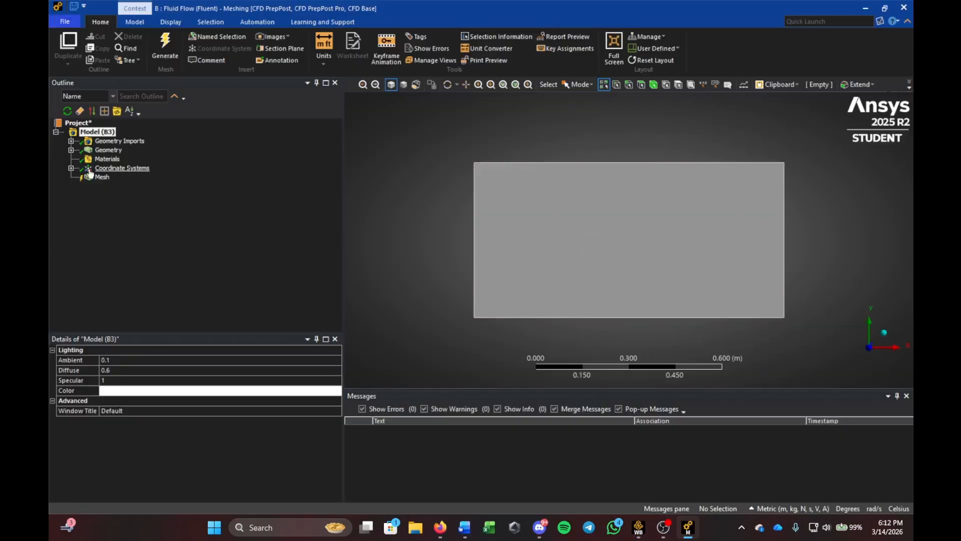
Step: Insert a Face Meshing control under Mesh and scope it to the rectangular face
{"action": "left_click", "coordinate": [102, 178]}
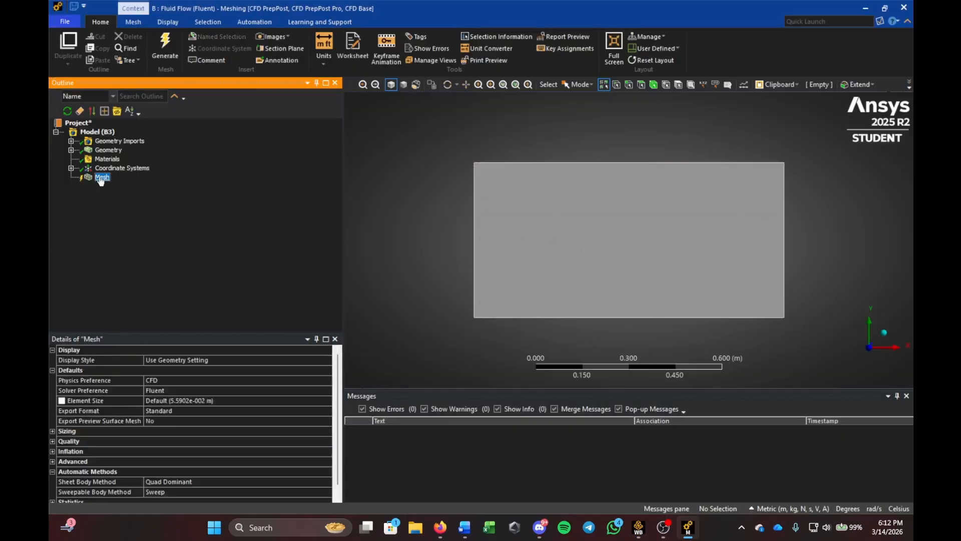
{"action": "right_click", "coordinate": [102, 178]}
{"action": "mouse_move", "coordinate": [181, 183]}
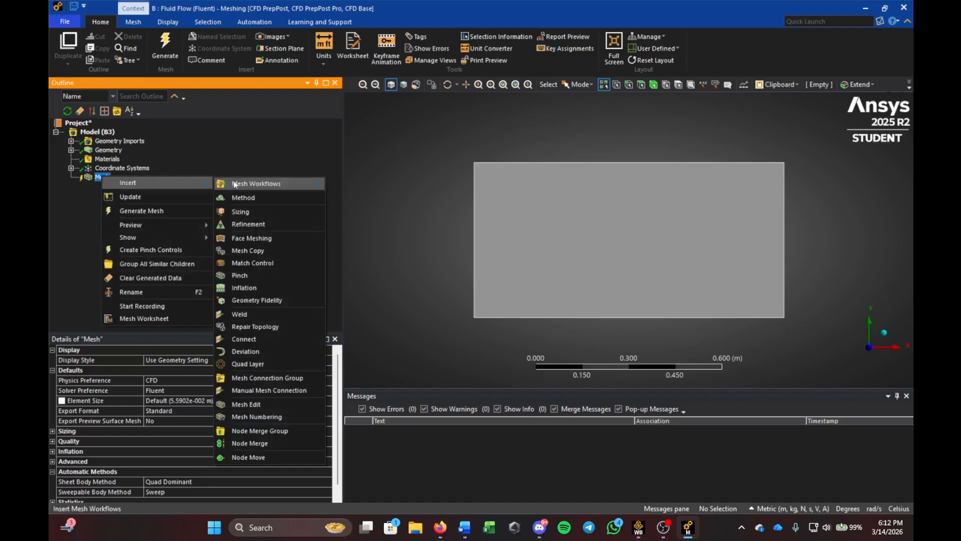
{"action": "left_click", "coordinate": [250, 238]}
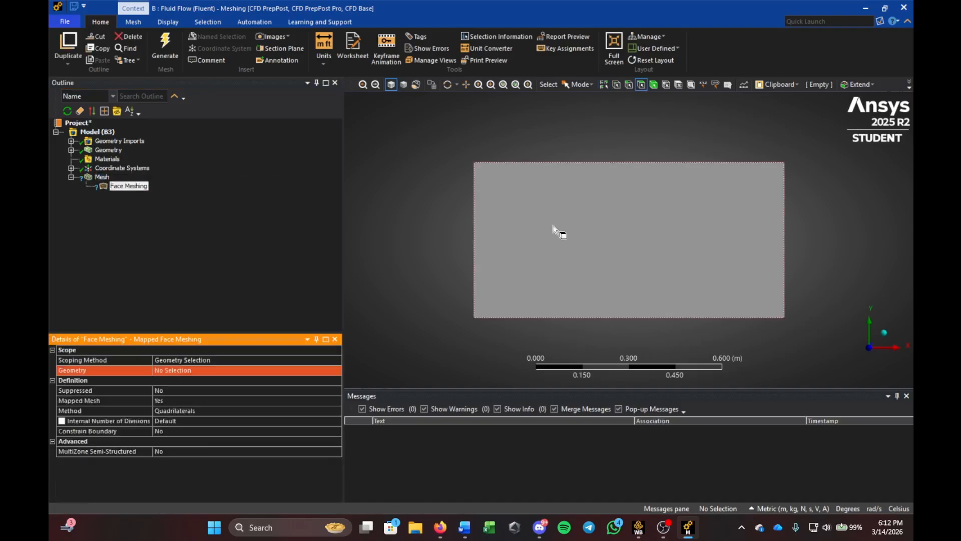
{"action": "left_click", "coordinate": [602, 221]}
{"action": "left_click", "coordinate": [203, 372]}
{"action": "left_click", "coordinate": [203, 370]}
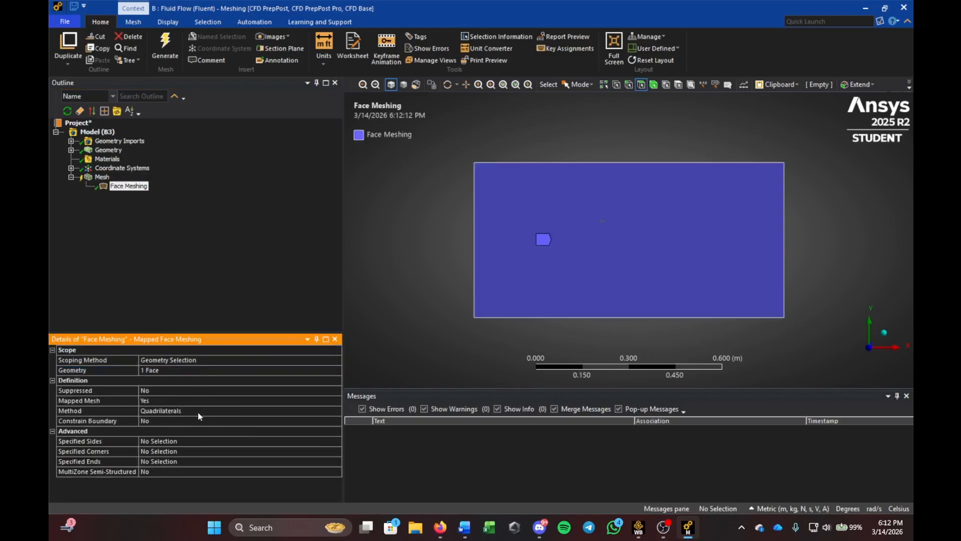
Step: Set the face meshing method to Triangles: Best Split, generate the mesh and display it
{"action": "left_click", "coordinate": [198, 410]}
{"action": "left_click", "coordinate": [337, 410]}
{"action": "left_click", "coordinate": [289, 427]}
{"action": "left_click", "coordinate": [128, 185]}
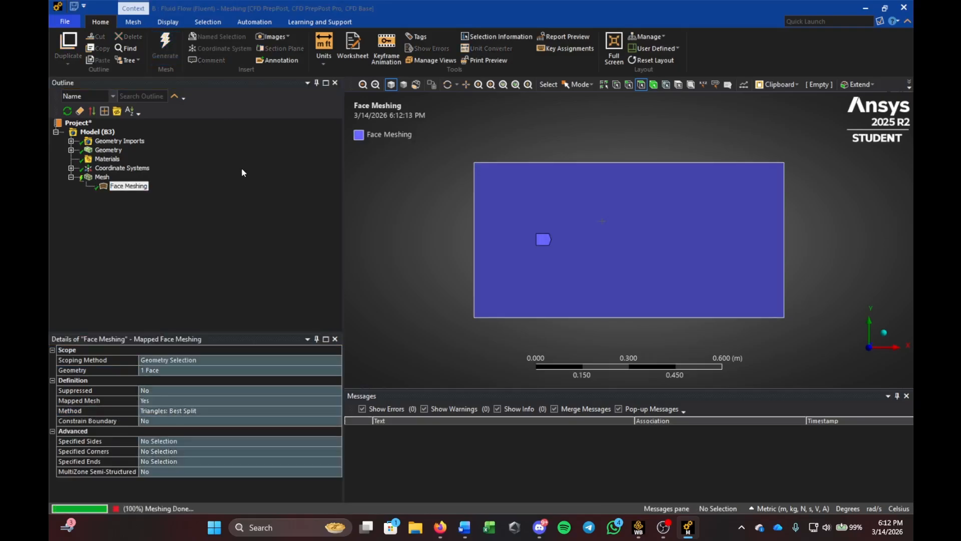
{"action": "left_click", "coordinate": [102, 178]}
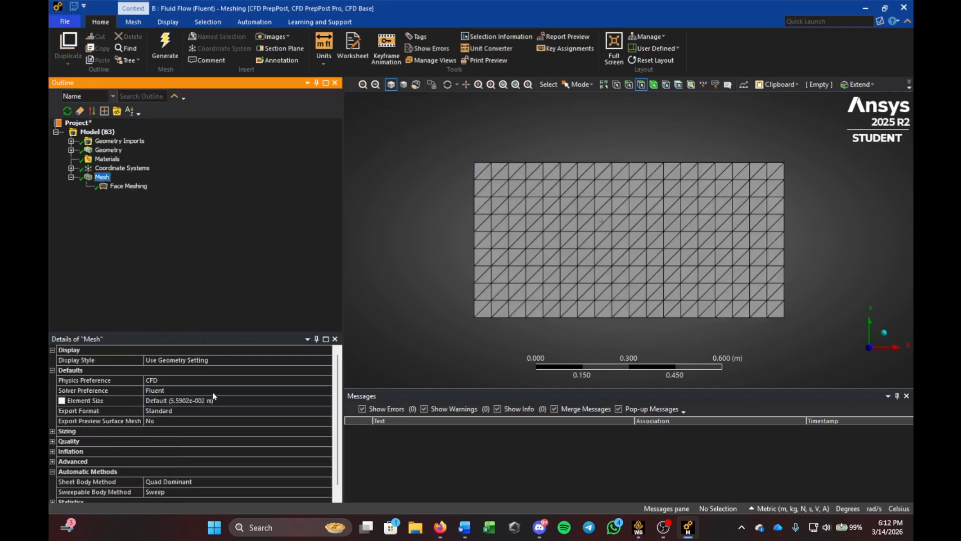
Step: Set the global mesh element size to 0.01 m
{"action": "left_click", "coordinate": [184, 402]}
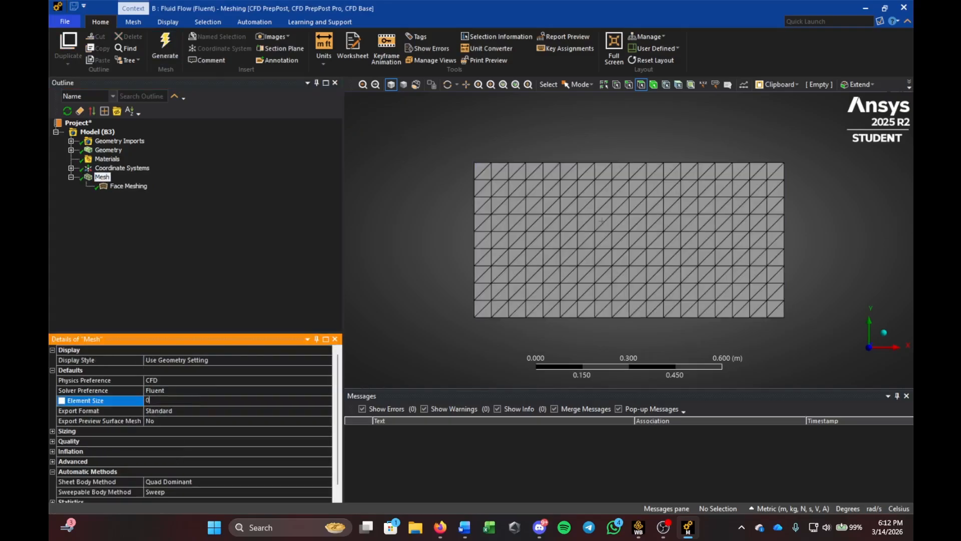
{"action": "type", "text": ".01"}
{"action": "key", "text": "Return"}
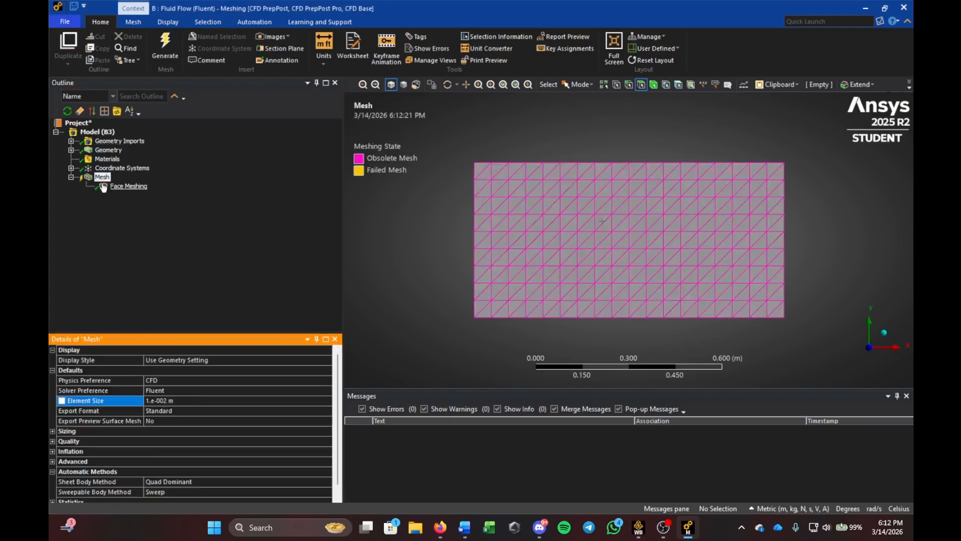
Step: Insert a Sizing control under Mesh and scope it to the rectangle's top and bottom edges
{"action": "right_click", "coordinate": [110, 176]}
{"action": "mouse_move", "coordinate": [160, 185]}
{"action": "left_click", "coordinate": [244, 215]}
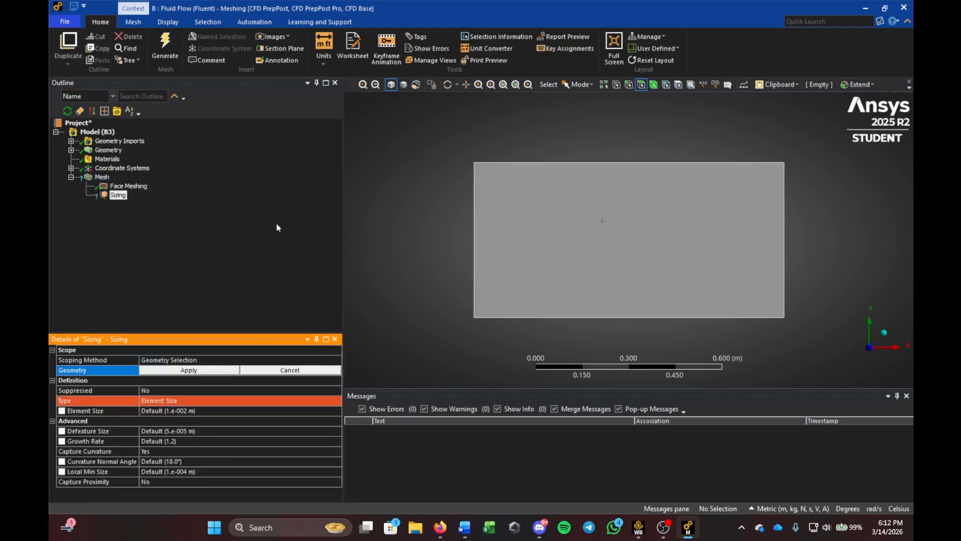
{"action": "left_click", "coordinate": [626, 85]}
{"action": "left_click", "coordinate": [606, 163]}
{"action": "left_click", "coordinate": [591, 317], "text": "ctrl"}
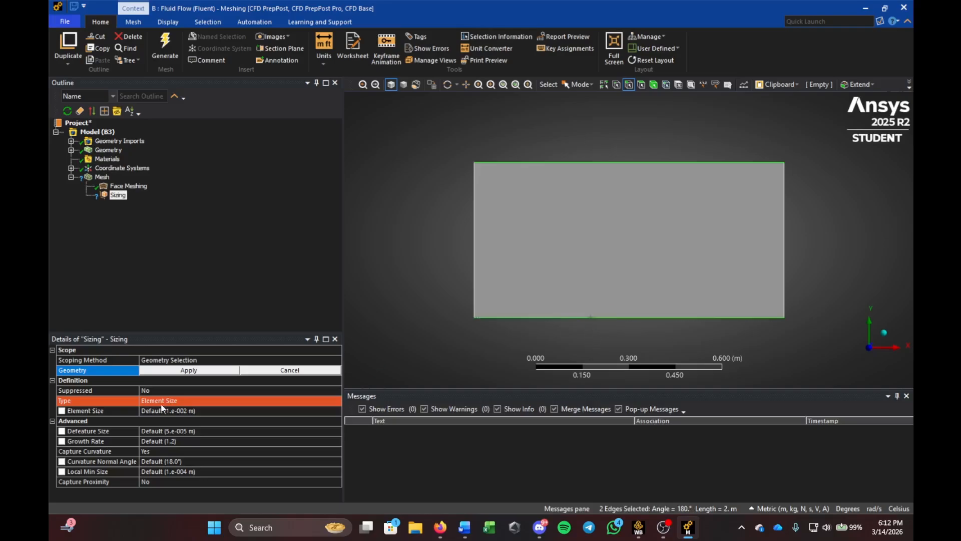
{"action": "left_click", "coordinate": [188, 370]}
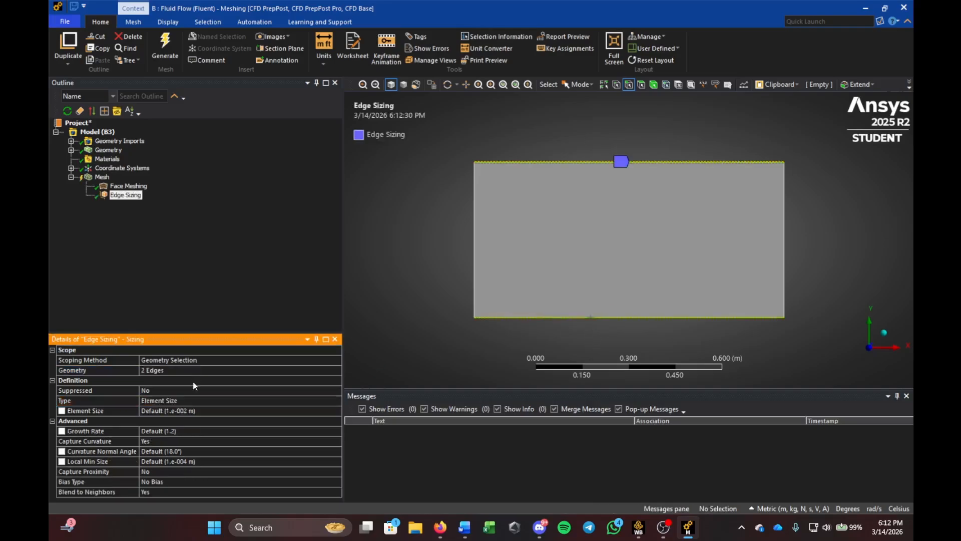
Step: Set the edge sizing's element size to 0.01 m and its Capture Curvature option to No
{"action": "left_click", "coordinate": [206, 410]}
{"action": "type", "text": "0.01"}
{"action": "key", "text": "Return"}
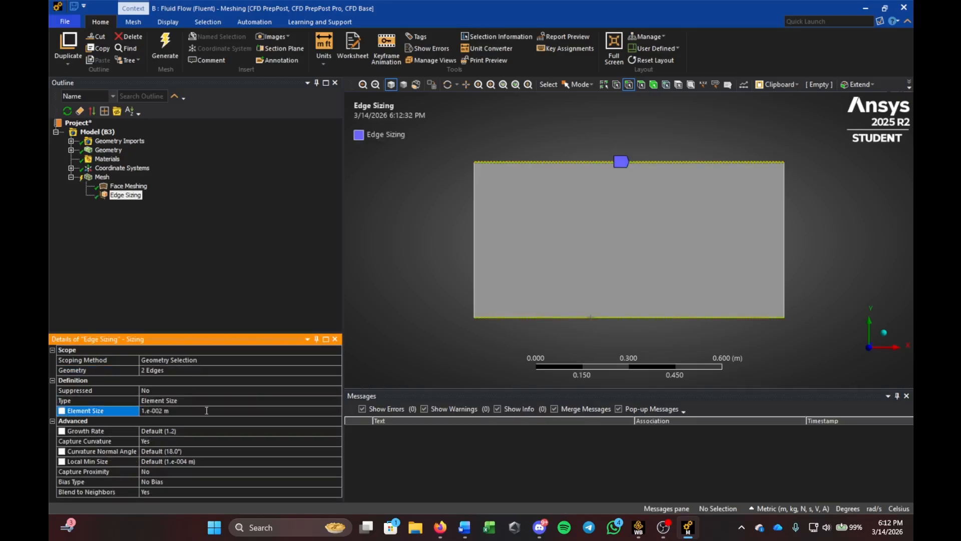
{"action": "left_click", "coordinate": [177, 438]}
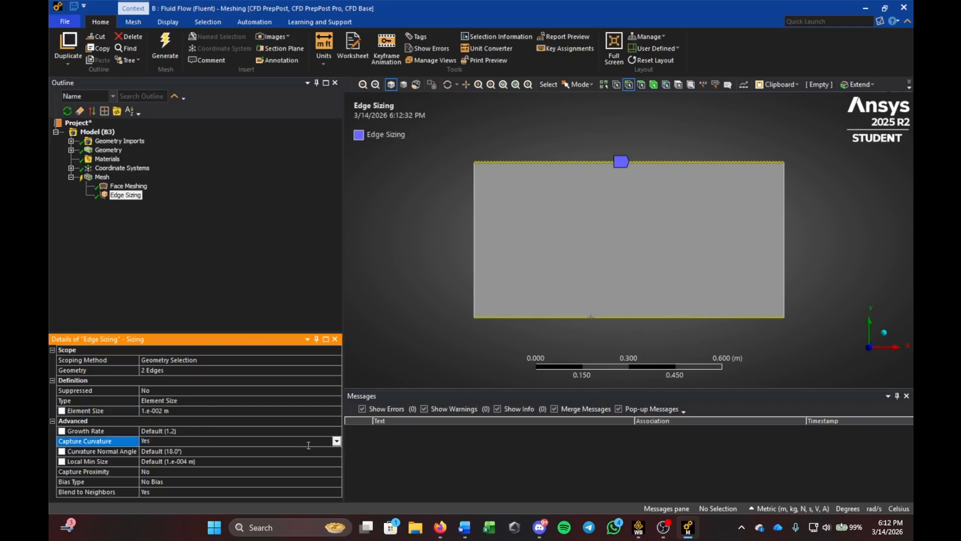
{"action": "left_click", "coordinate": [336, 441]}
{"action": "left_click", "coordinate": [334, 452]}
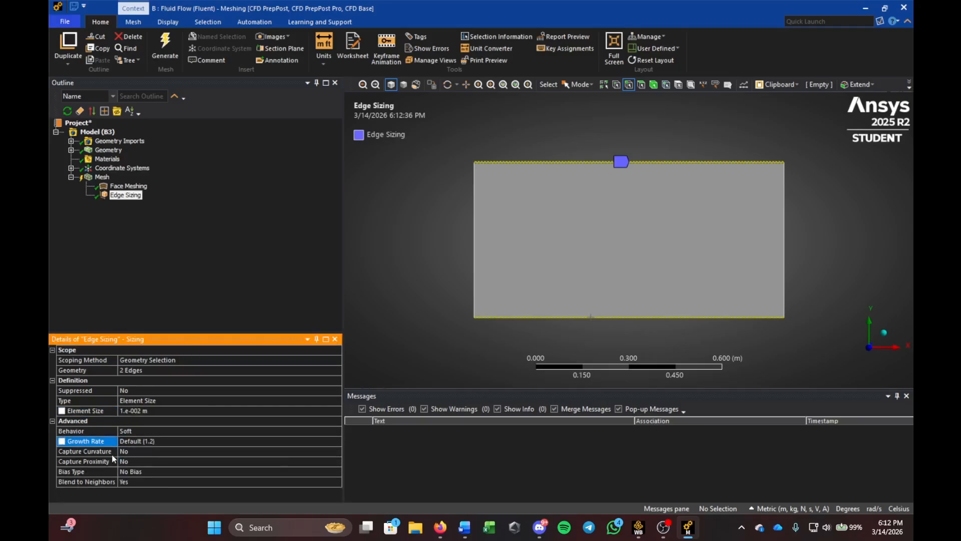
Step: Set the Behavior of the top and bottom edges' sizing to Hard
{"action": "left_click", "coordinate": [132, 471]}
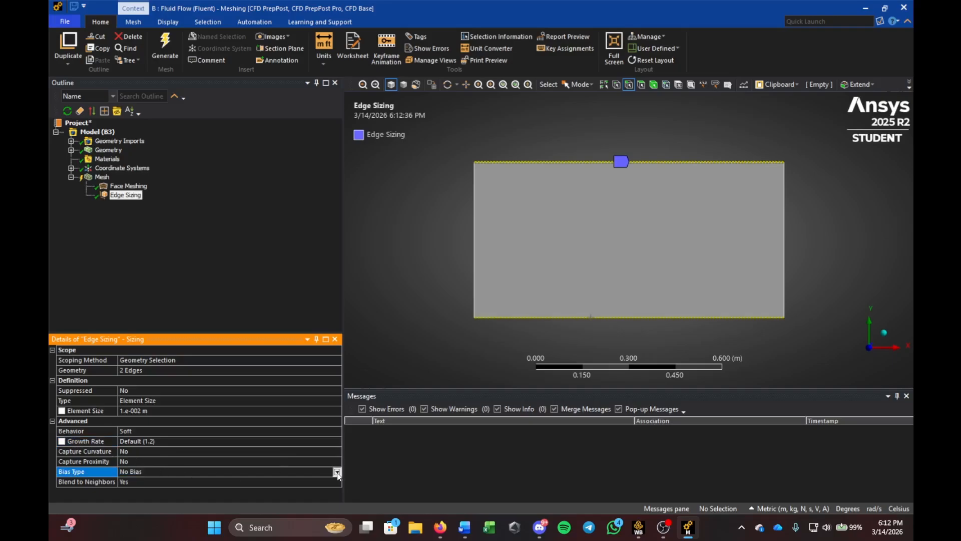
{"action": "left_click", "coordinate": [337, 471]}
{"action": "left_click", "coordinate": [214, 430]}
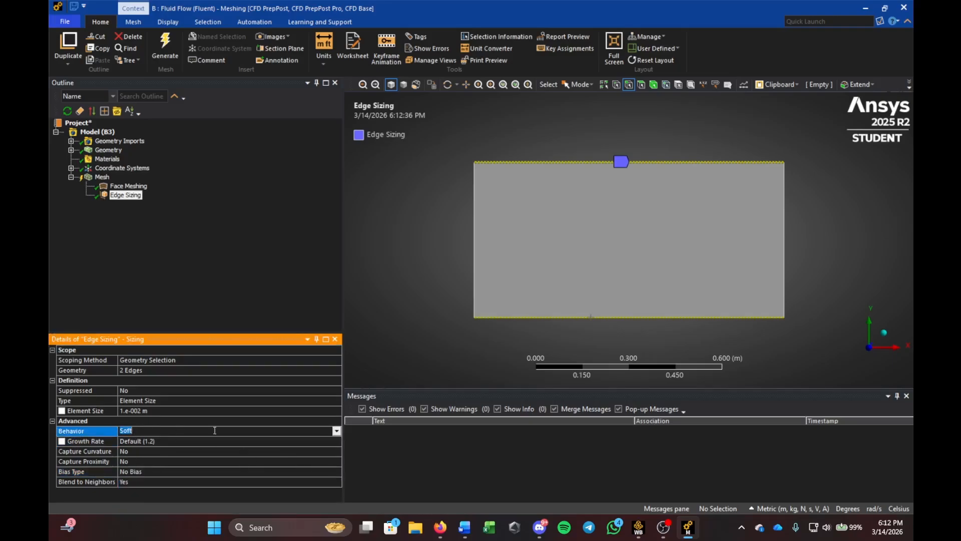
{"action": "left_click", "coordinate": [339, 431]}
{"action": "left_click", "coordinate": [310, 442]}
{"action": "left_click", "coordinate": [90, 197]}
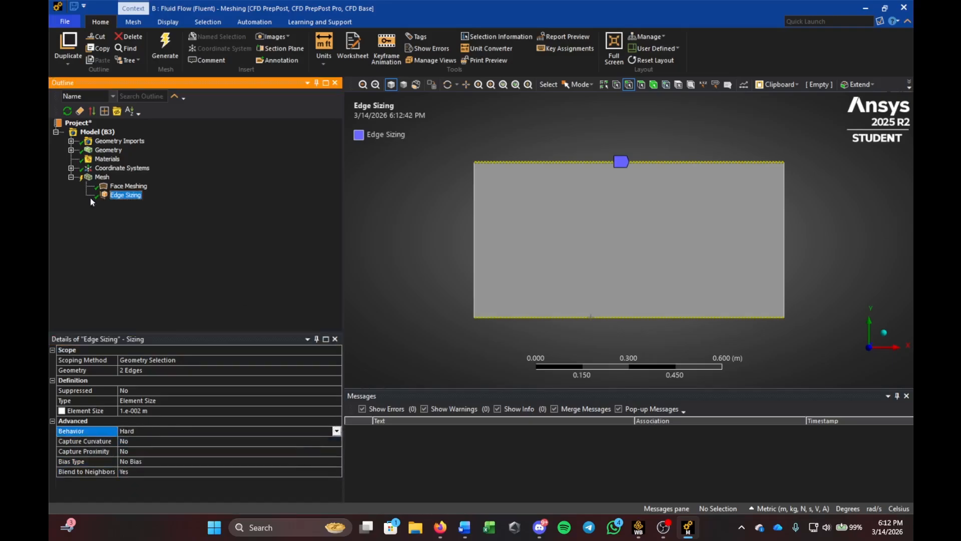
Step: Insert another Sizing control under Mesh and scope it to the rectangle's left edge
{"action": "right_click", "coordinate": [103, 178]}
{"action": "mouse_move", "coordinate": [142, 179]}
{"action": "left_click", "coordinate": [248, 209]}
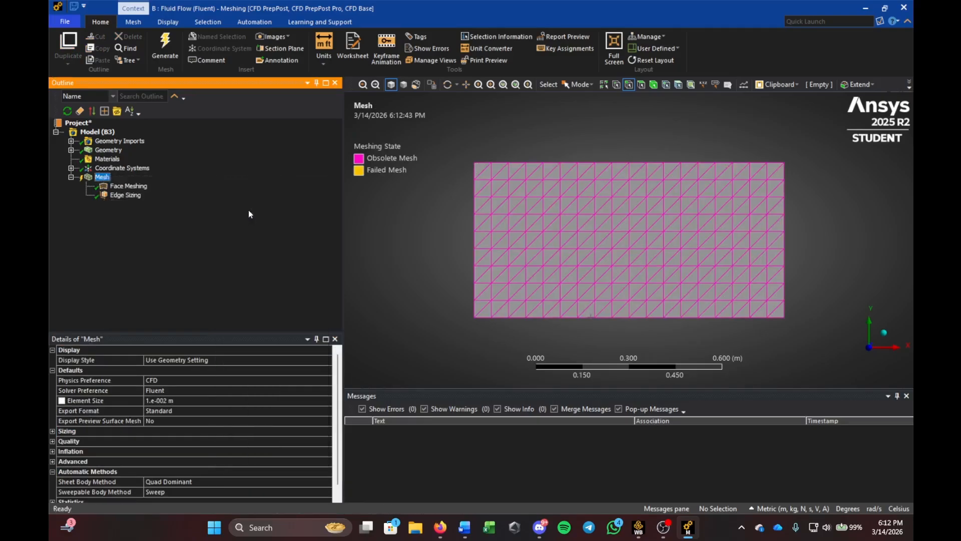
{"action": "left_click", "coordinate": [474, 197]}
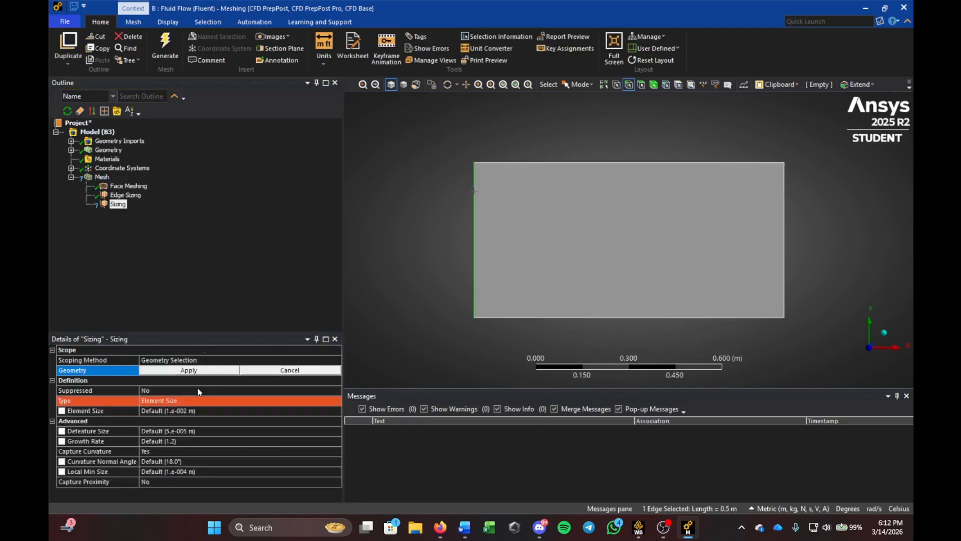
{"action": "left_click", "coordinate": [203, 370]}
Step: Change the left edge sizing's type to Number of Divisions and set it to 60
{"action": "left_click", "coordinate": [190, 400]}
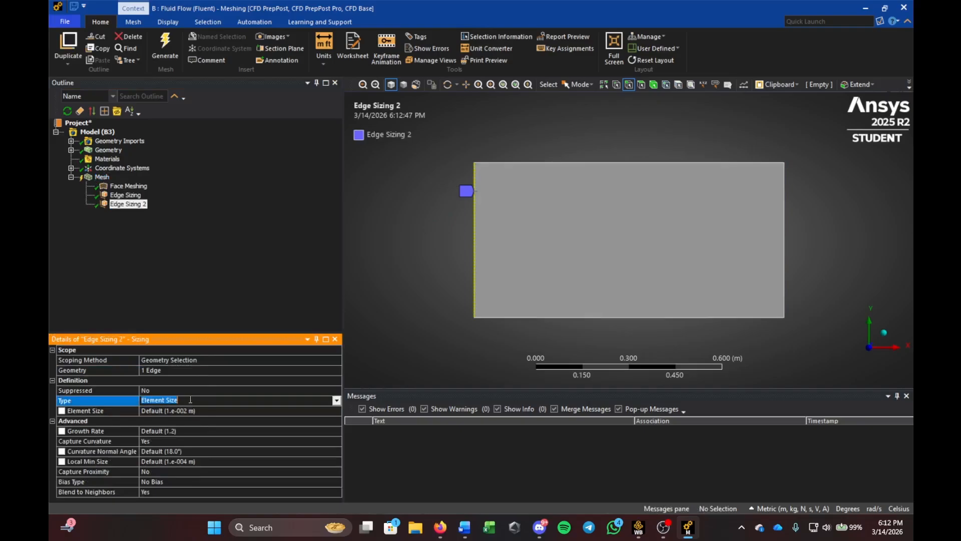
{"action": "left_click", "coordinate": [336, 401]}
{"action": "left_click", "coordinate": [305, 417]}
{"action": "left_click", "coordinate": [221, 412]}
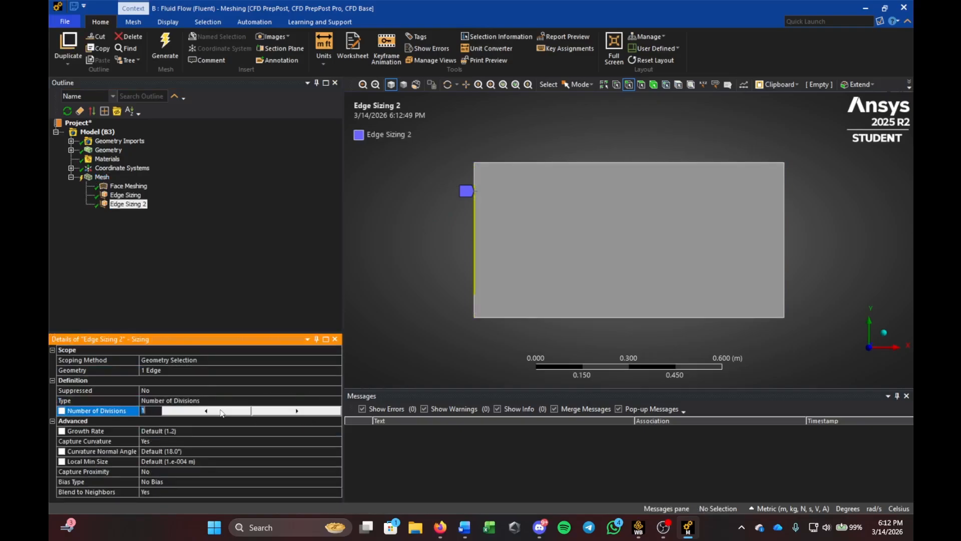
{"action": "type", "text": "60"}
{"action": "key", "text": "Return"}
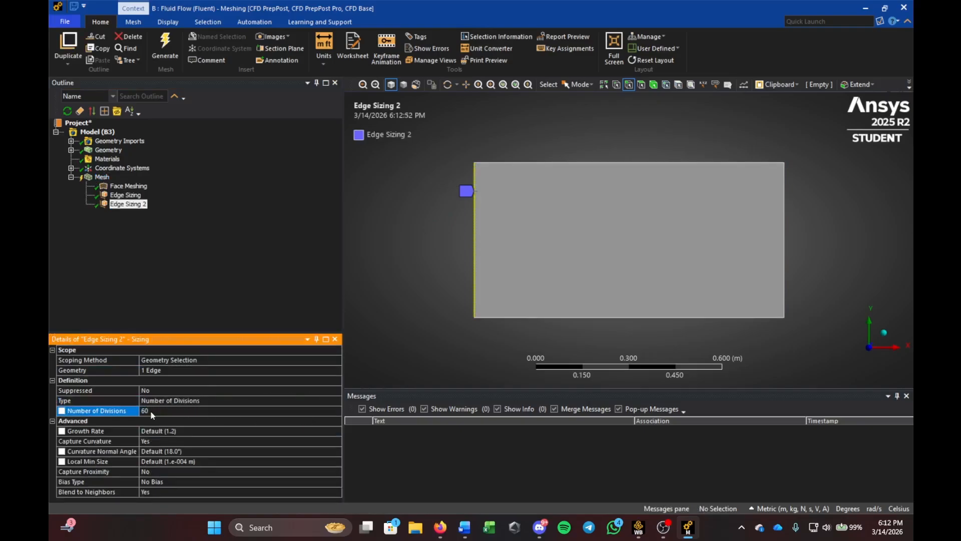
Step: Set the left edge sizing's Capture Curvature to No and its Behavior to Hard
{"action": "left_click", "coordinate": [159, 441]}
{"action": "left_click", "coordinate": [337, 441]}
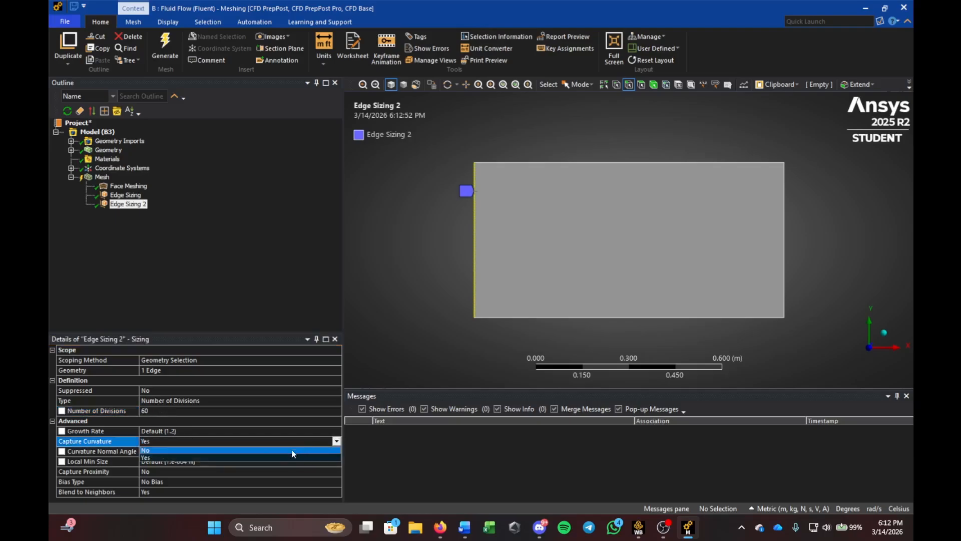
{"action": "left_click", "coordinate": [289, 455]}
{"action": "left_click", "coordinate": [182, 431]}
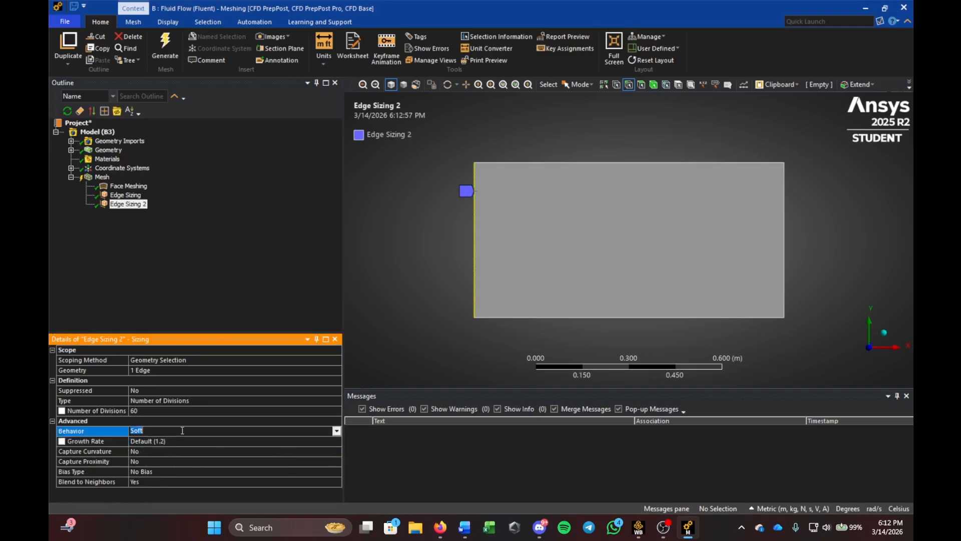
{"action": "left_click", "coordinate": [336, 431]}
{"action": "left_click", "coordinate": [316, 443]}
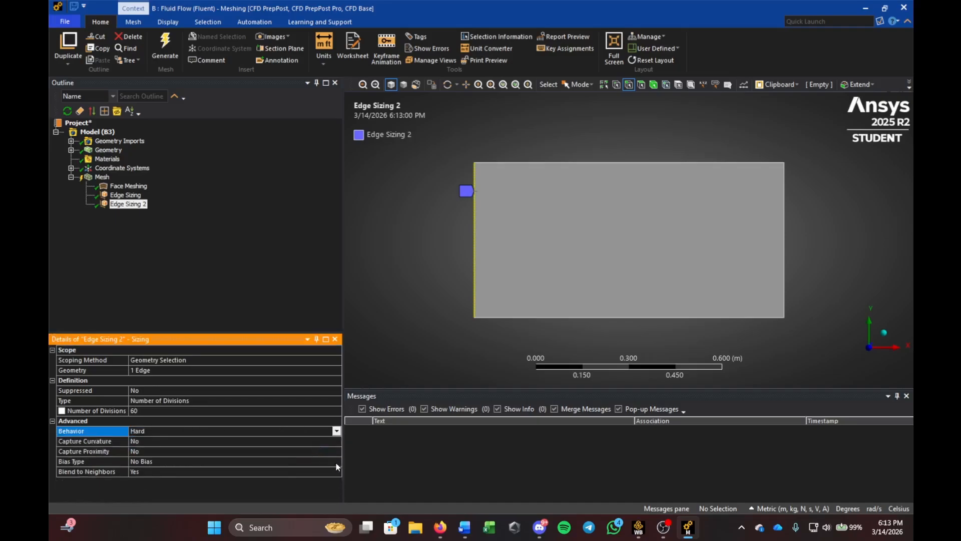
Step: Give the left edge sizing the long-to-short bias type with a bias factor of 70
{"action": "left_click", "coordinate": [334, 461]}
{"action": "left_click", "coordinate": [337, 461]}
{"action": "left_click", "coordinate": [330, 473]}
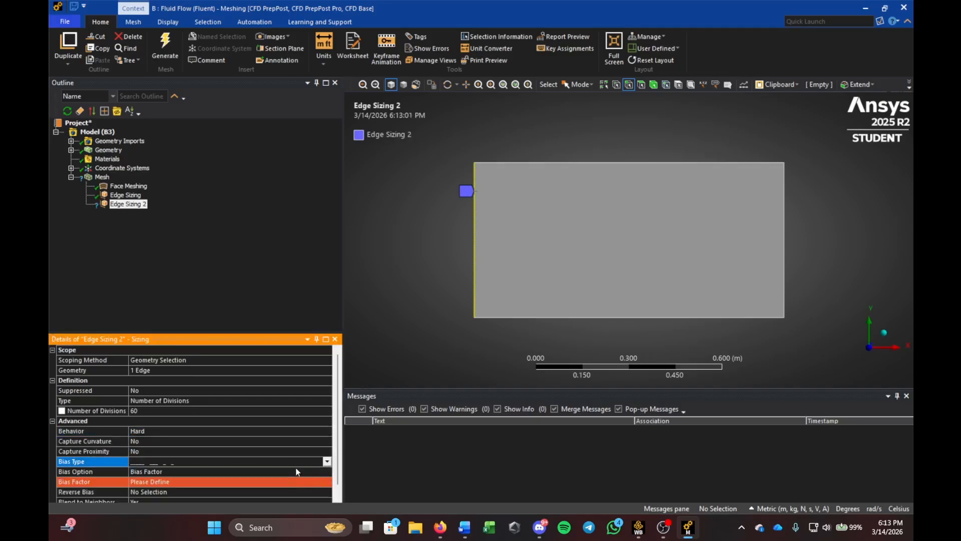
{"action": "left_click", "coordinate": [297, 471]}
{"action": "left_click", "coordinate": [298, 482]}
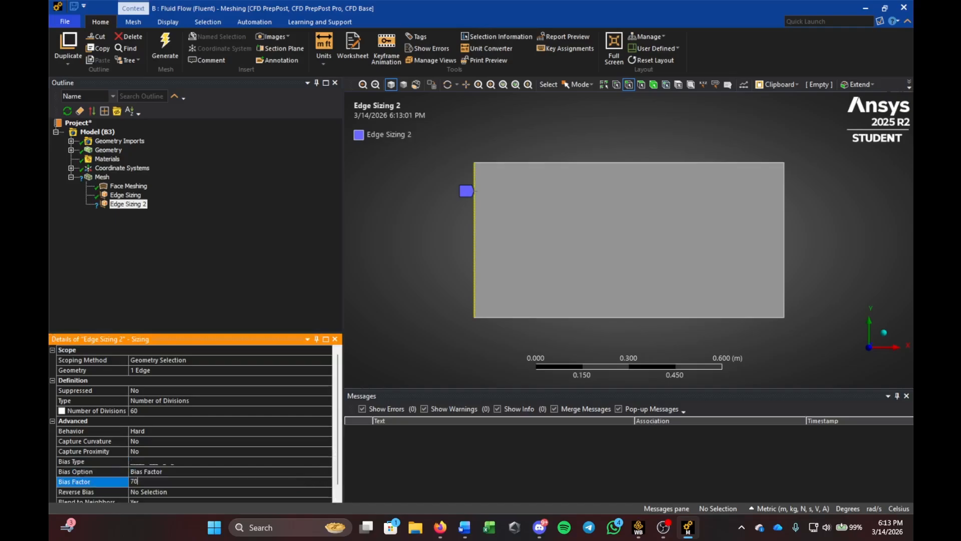
{"action": "type", "text": "70"}
{"action": "key", "text": "Return"}
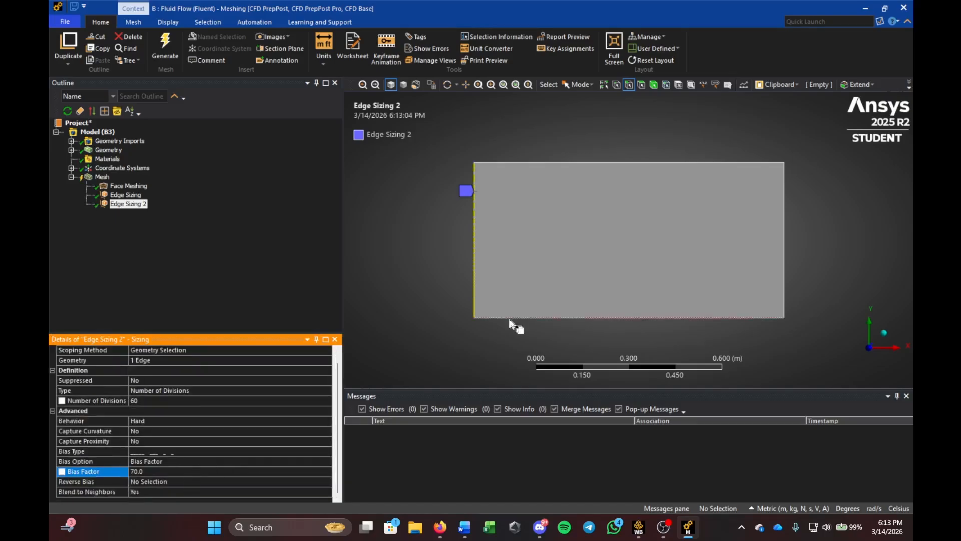
{"action": "scroll", "coordinate": [470, 235], "scroll_direction": "up", "scroll_amount": 3}
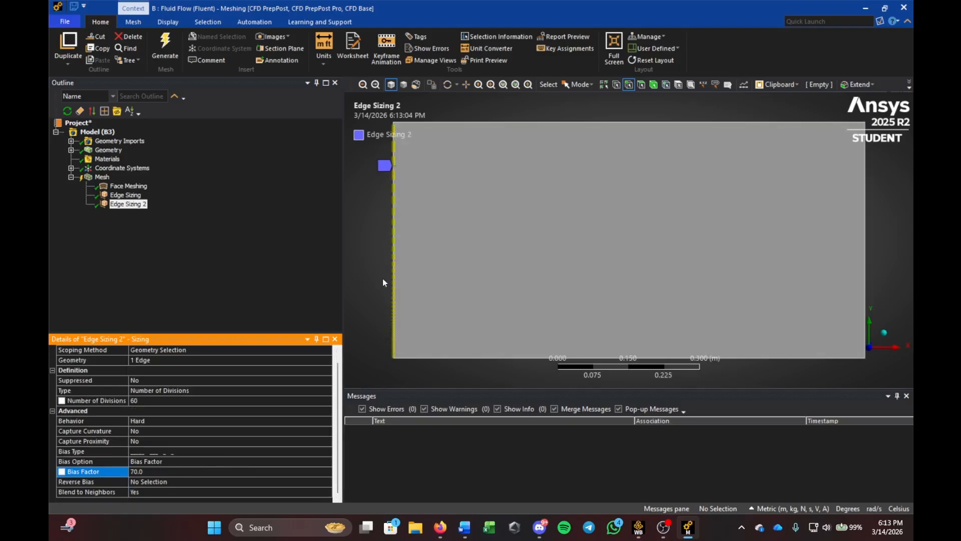
{"action": "scroll", "coordinate": [406, 236], "scroll_direction": "down", "scroll_amount": 2}
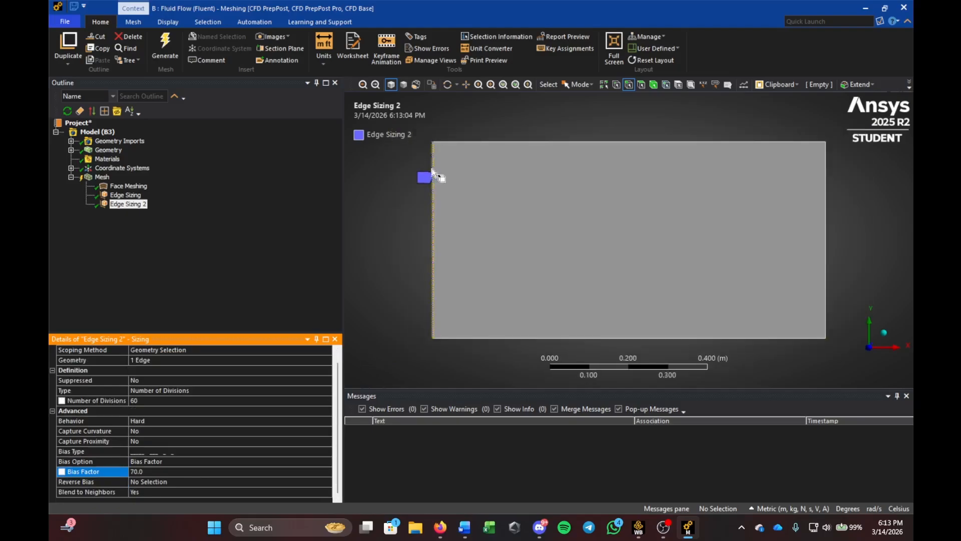
Step: Insert a third Sizing control under Mesh and scope it to the rectangle's right edge
{"action": "right_click", "coordinate": [132, 179]}
{"action": "mouse_move", "coordinate": [150, 180]}
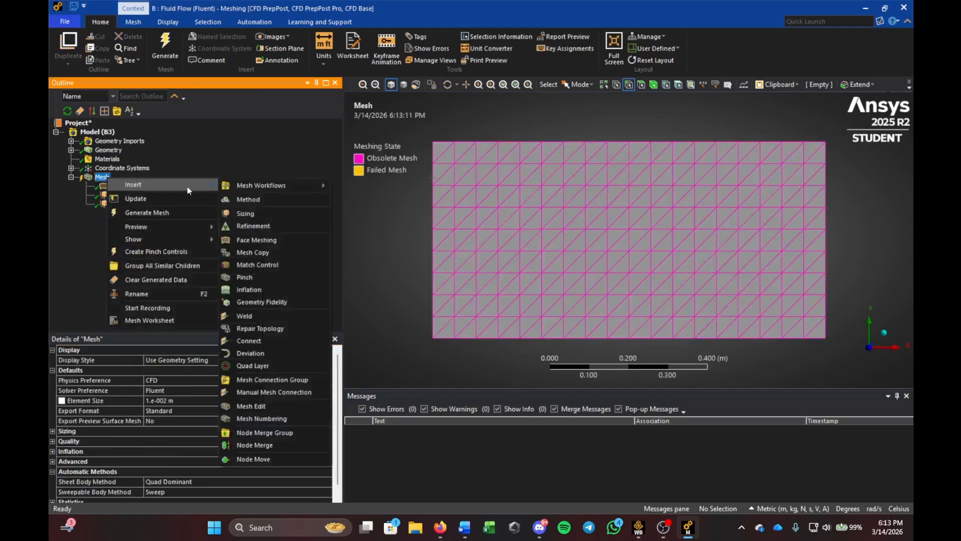
{"action": "left_click", "coordinate": [251, 214]}
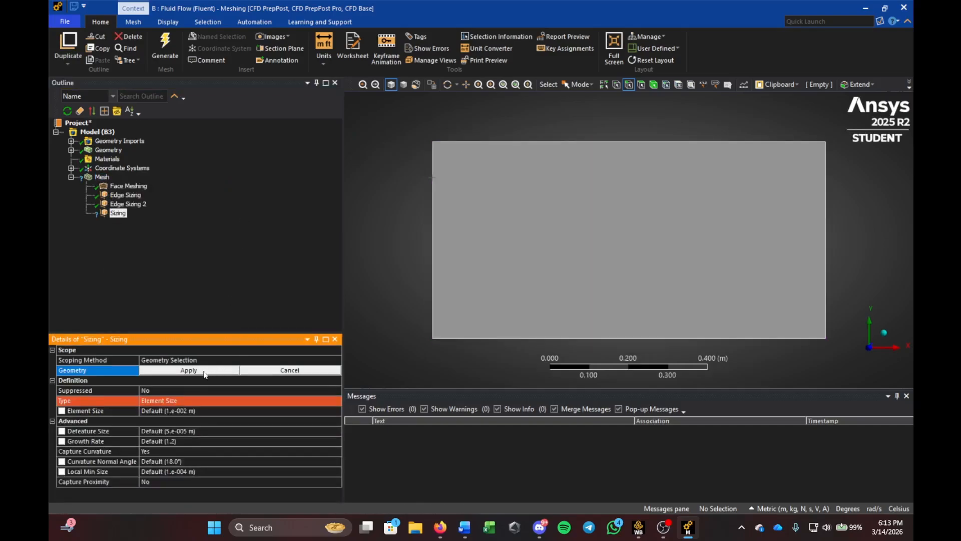
{"action": "left_click", "coordinate": [826, 235]}
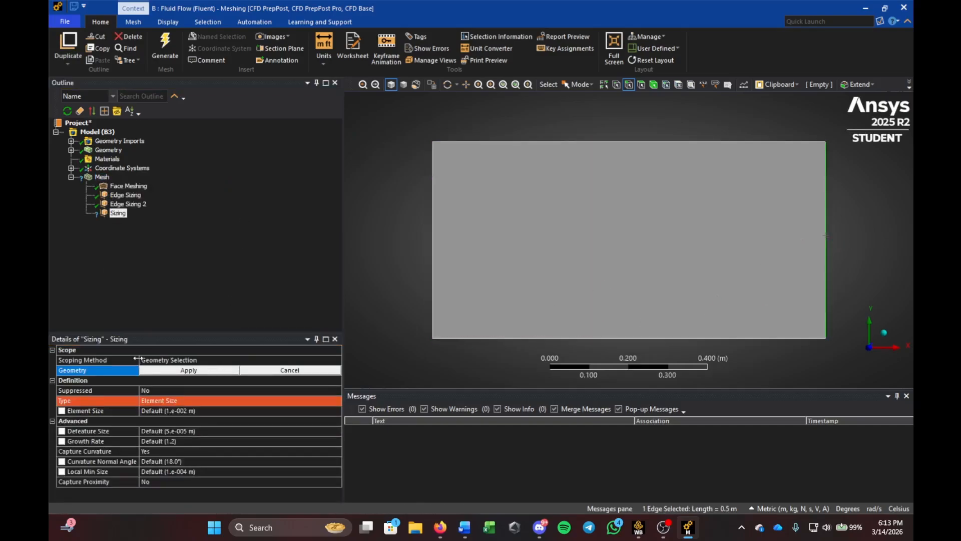
{"action": "left_click", "coordinate": [202, 371]}
Step: Change the right edge sizing's type to Number of Divisions and set it to 60
{"action": "left_click", "coordinate": [299, 401]}
{"action": "left_click", "coordinate": [337, 400]}
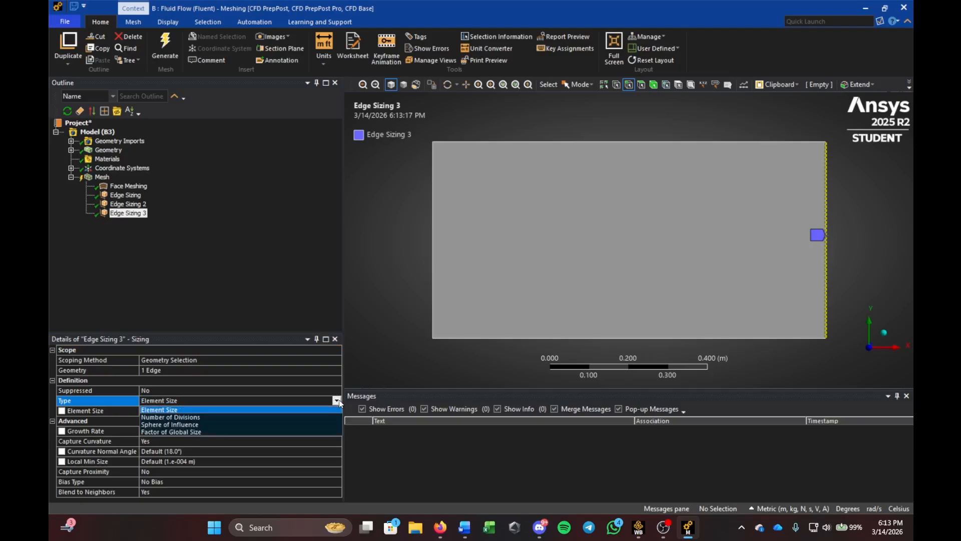
{"action": "left_click", "coordinate": [315, 417]}
{"action": "left_click", "coordinate": [160, 411]}
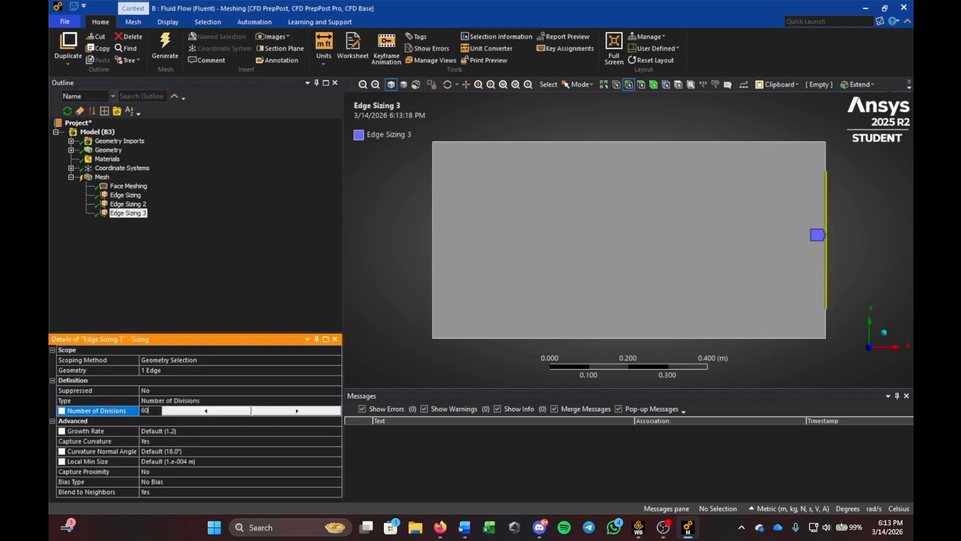
{"action": "key", "text": "Return"}
Step: Set the right edge sizing's Capture Curvature to No and its Behavior to Hard
{"action": "left_click", "coordinate": [155, 440]}
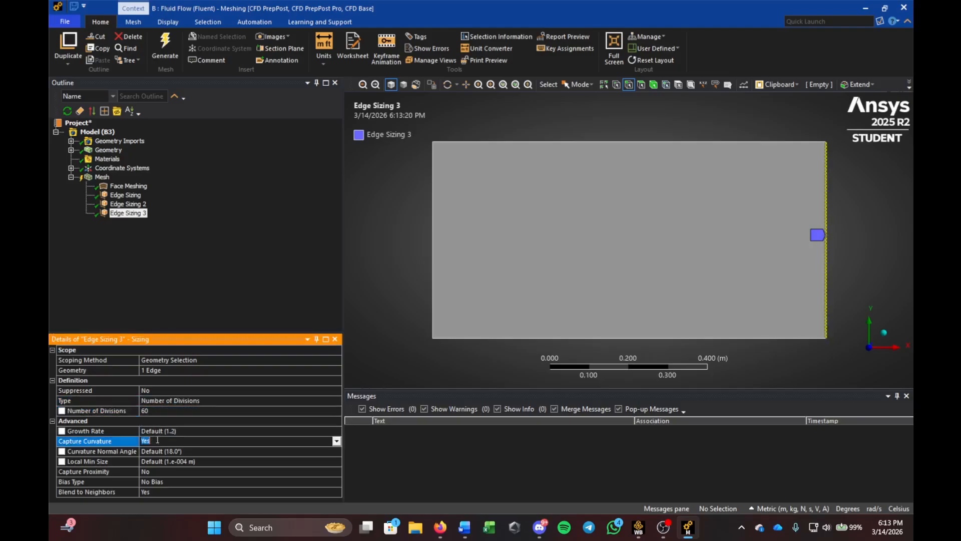
{"action": "left_click", "coordinate": [336, 441]}
{"action": "left_click", "coordinate": [309, 450]}
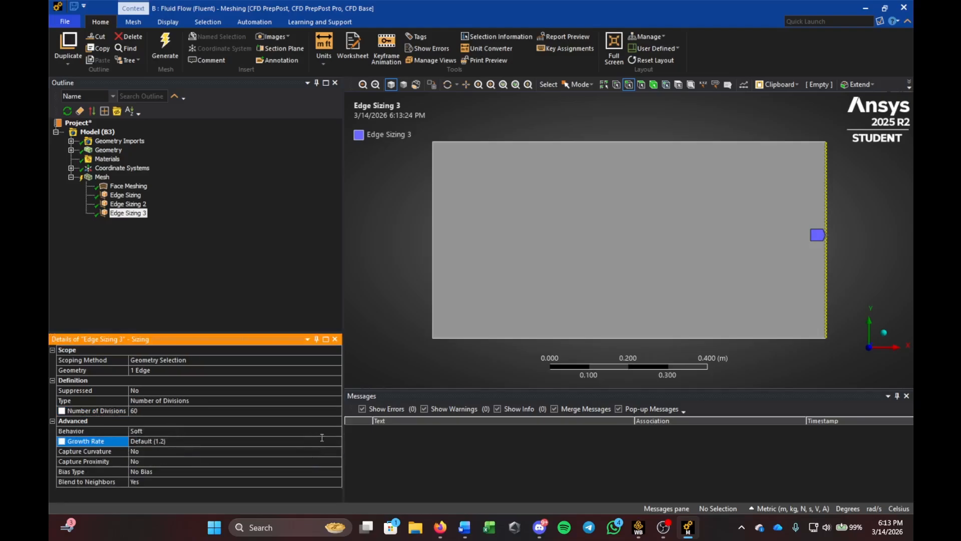
{"action": "left_click", "coordinate": [320, 432]}
{"action": "left_click", "coordinate": [337, 431]}
{"action": "left_click", "coordinate": [320, 445]}
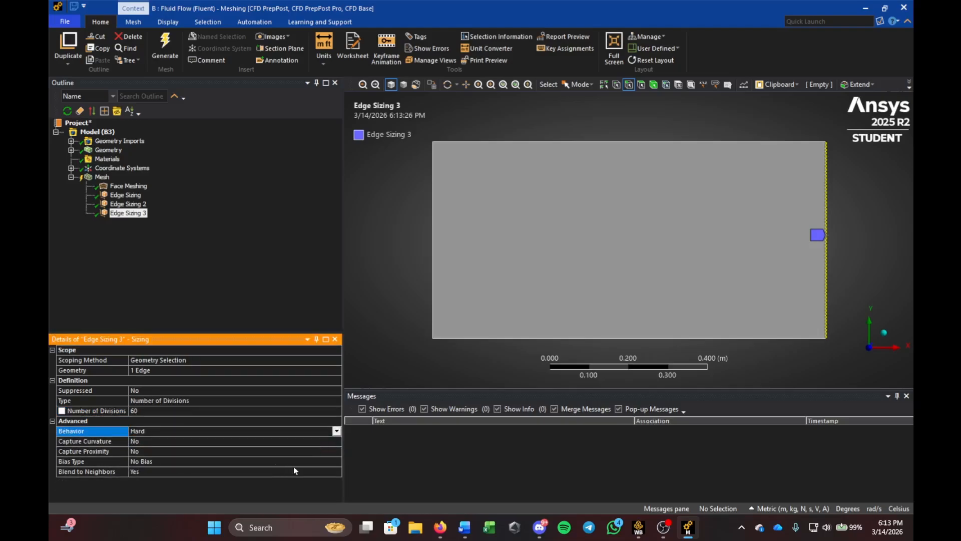
Step: Give the right edge sizing the long-to-short bias type with a bias factor of 70
{"action": "left_click", "coordinate": [293, 463]}
{"action": "left_click", "coordinate": [337, 461]}
{"action": "left_click", "coordinate": [317, 475]}
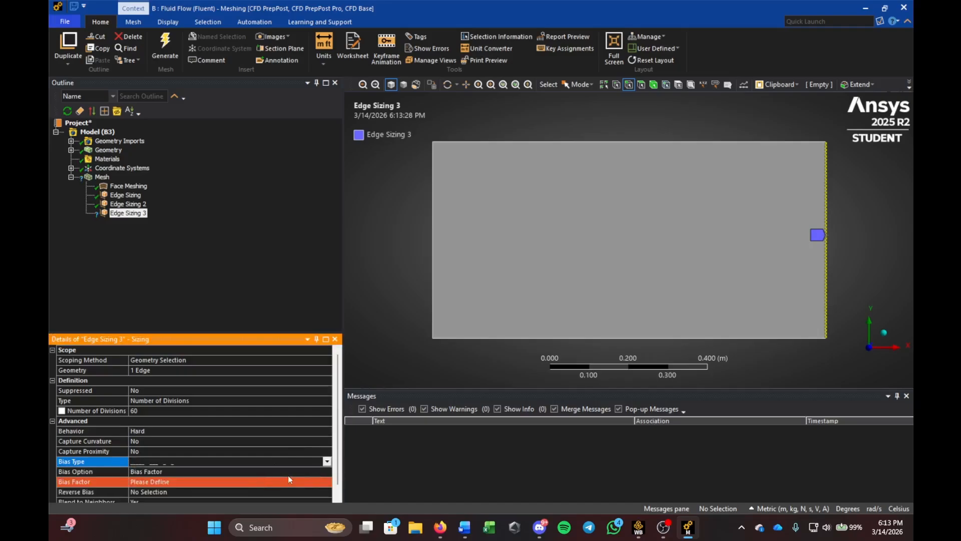
{"action": "left_click", "coordinate": [288, 480]}
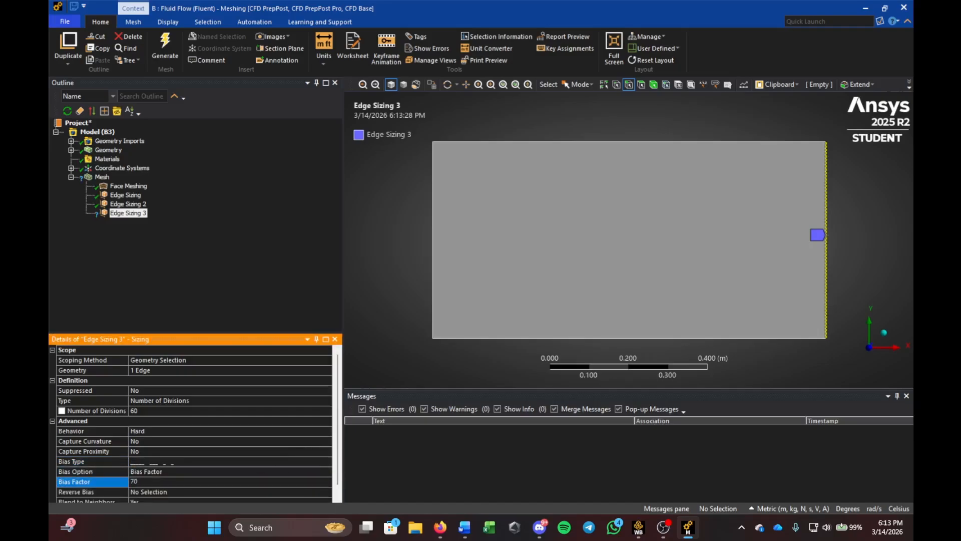
{"action": "type", "text": "70"}
{"action": "key", "text": "Return"}
Step: Apply Reverse Bias to the right edge and review the other mesh controls
{"action": "left_click", "coordinate": [175, 482]}
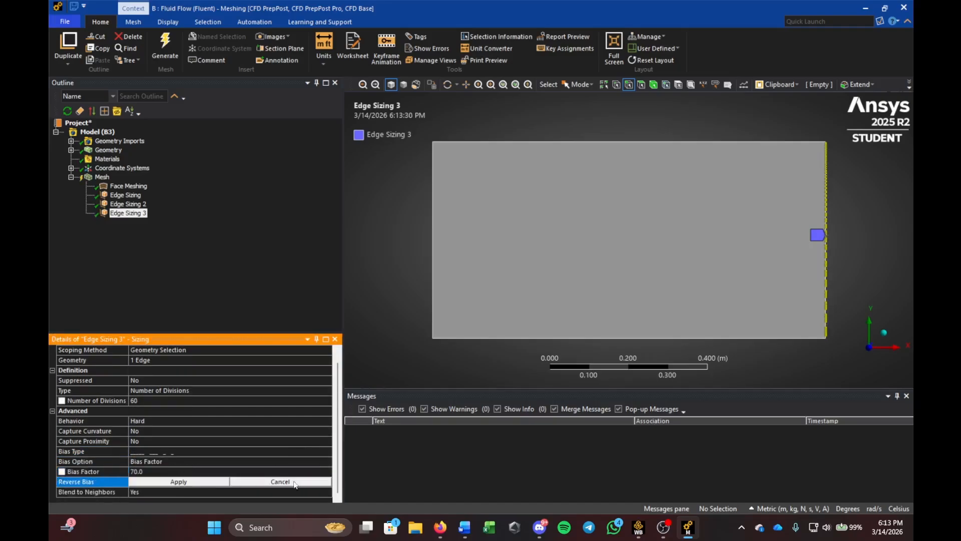
{"action": "left_click", "coordinate": [826, 251]}
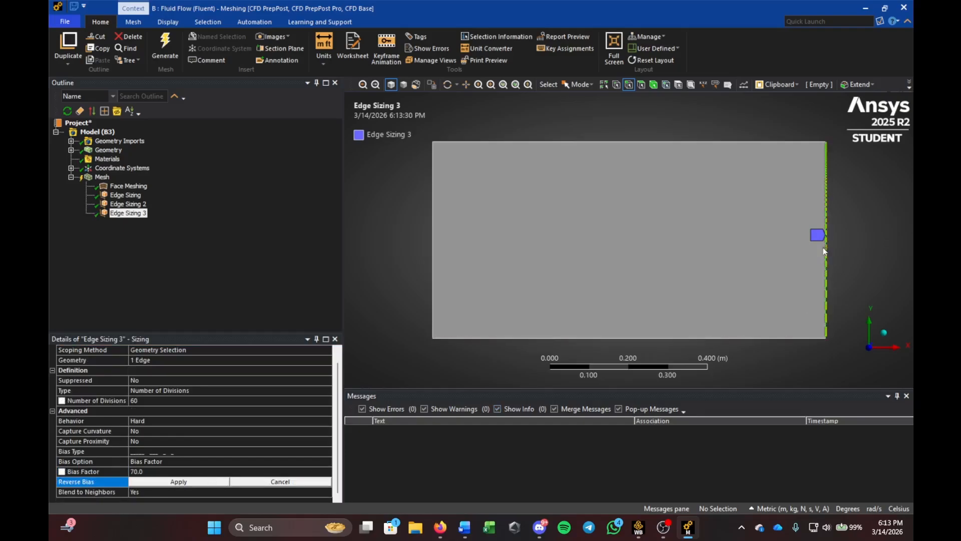
{"action": "left_click", "coordinate": [178, 481]}
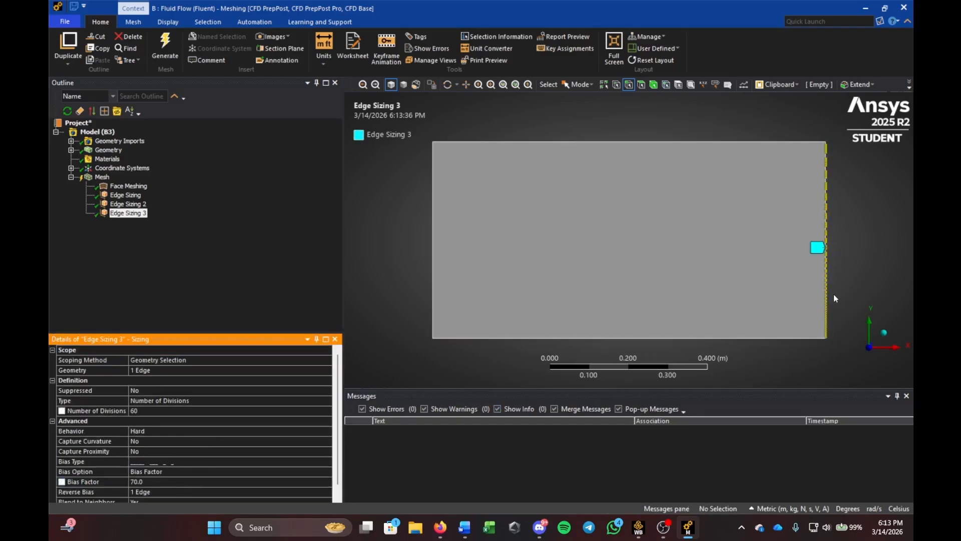
{"action": "left_click", "coordinate": [127, 204]}
{"action": "left_click", "coordinate": [125, 195]}
{"action": "left_click", "coordinate": [127, 186]}
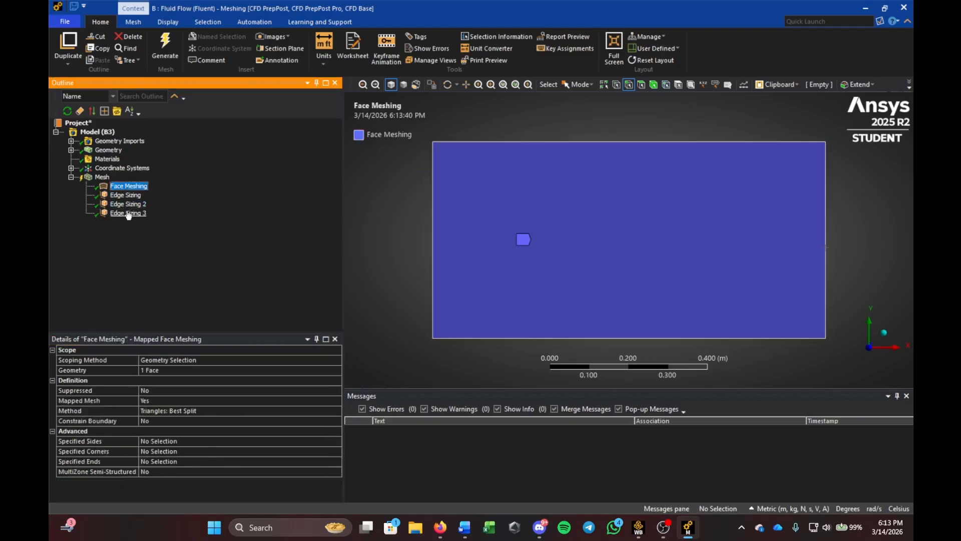
Step: Insert a Refinement control under Mesh scoped to the rectangular face, and generate the mesh
{"action": "right_click", "coordinate": [99, 177]}
{"action": "mouse_move", "coordinate": [208, 183]}
{"action": "left_click", "coordinate": [241, 223]}
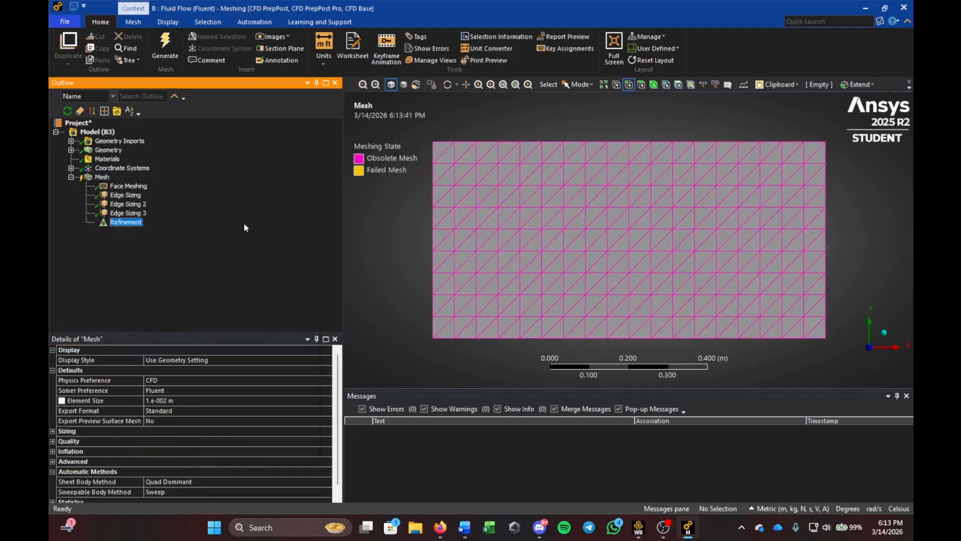
{"action": "left_click", "coordinate": [530, 214]}
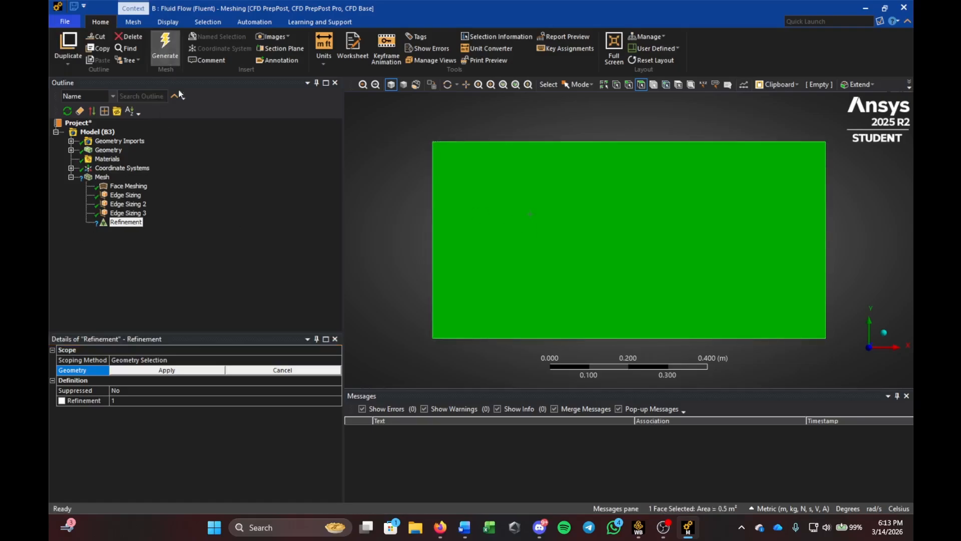
{"action": "left_click", "coordinate": [167, 370]}
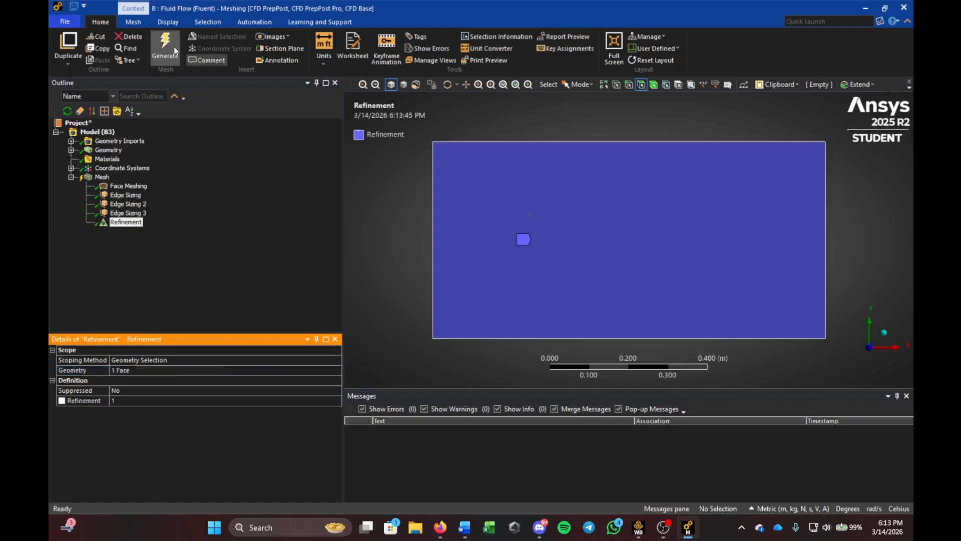
{"action": "left_click", "coordinate": [100, 177]}
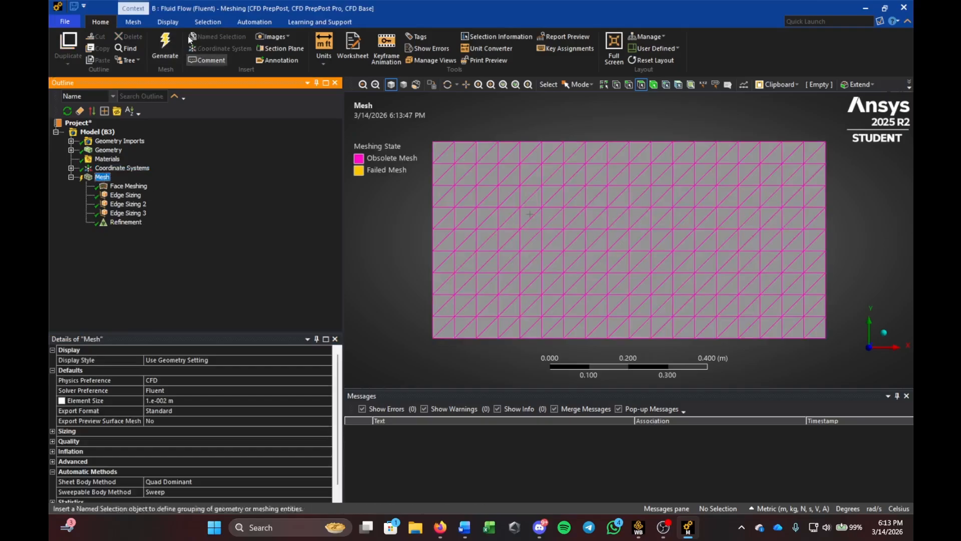
{"action": "left_click", "coordinate": [165, 47]}
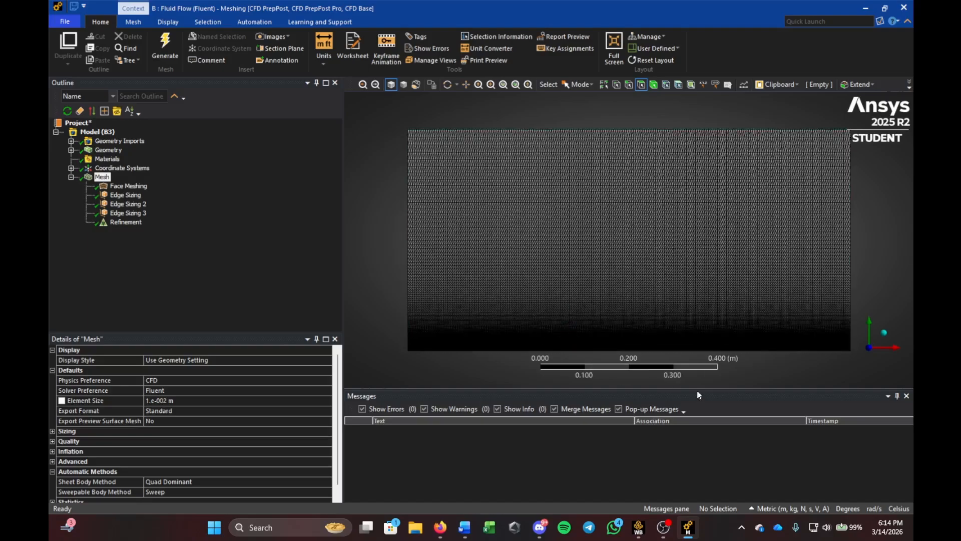
Step: Examine the refined mesh at the plate's leading-edge corner and across the whole domain
{"action": "left_click", "coordinate": [448, 343]}
{"action": "scroll", "coordinate": [437, 344], "scroll_direction": "up", "scroll_amount": 5}
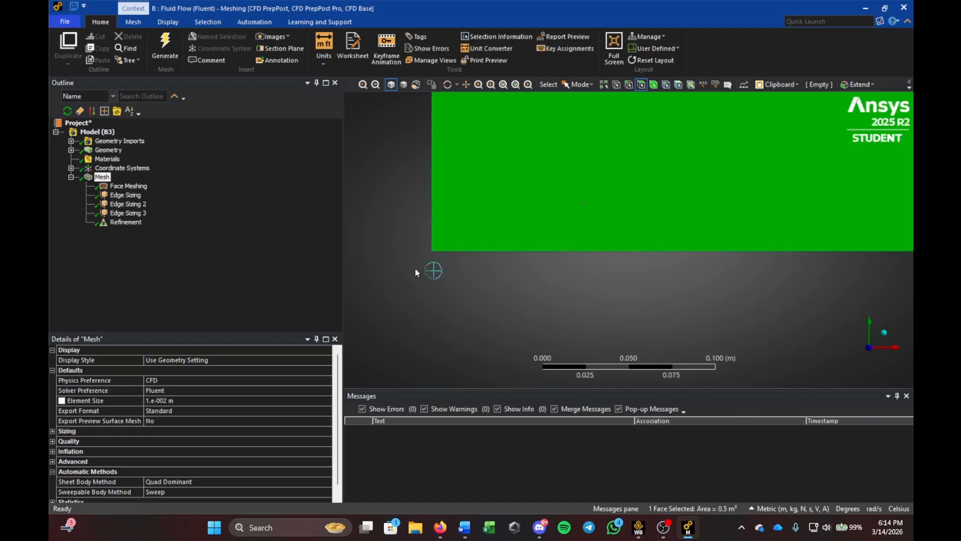
{"action": "left_click", "coordinate": [416, 270]}
{"action": "scroll", "coordinate": [417, 270], "scroll_direction": "up", "scroll_amount": 4}
{"action": "right_click_drag", "start_coordinate": [485, 140], "coordinate": [579, 183]}
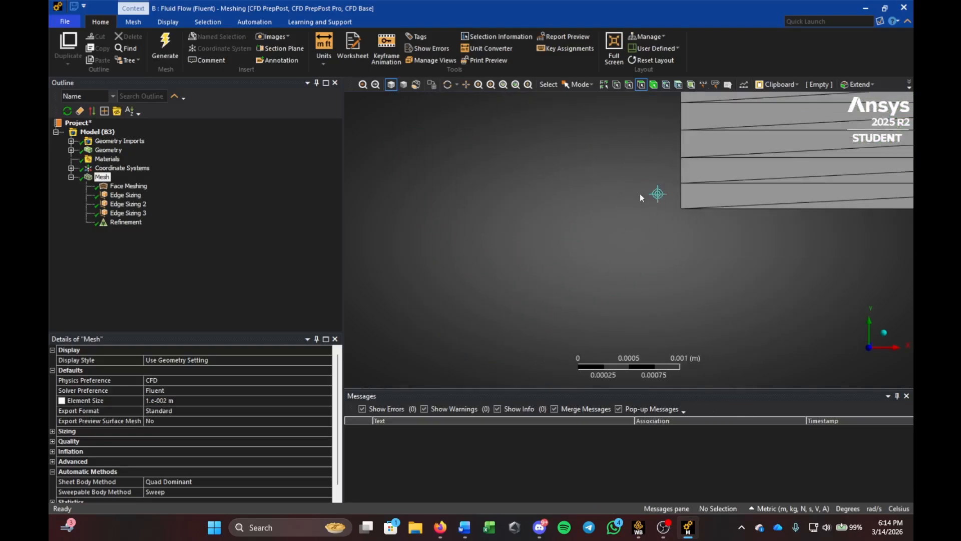
{"action": "scroll", "coordinate": [681, 236], "scroll_direction": "down", "scroll_amount": 7}
{"action": "scroll", "coordinate": [695, 224], "scroll_direction": "down", "scroll_amount": 15}
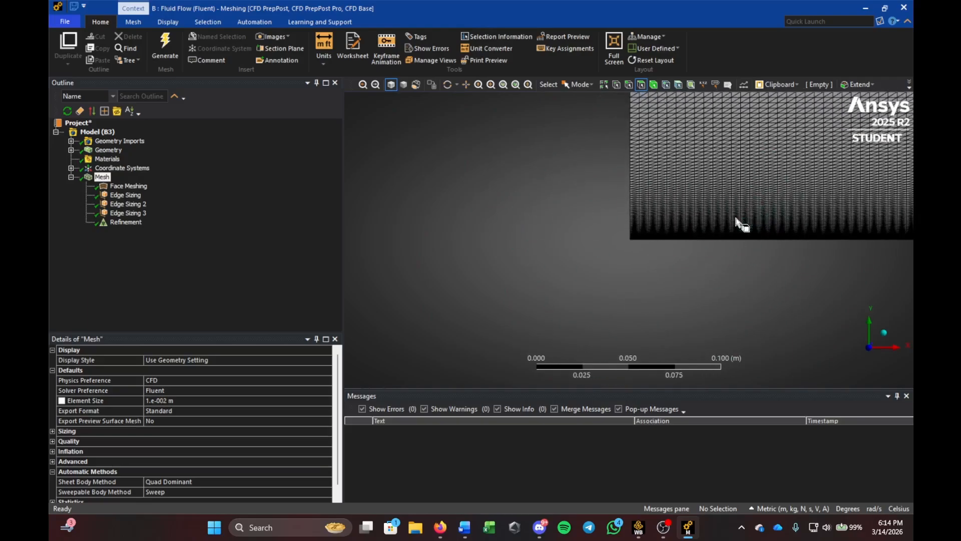
{"action": "scroll", "coordinate": [786, 191], "scroll_direction": "down", "scroll_amount": 2}
{"action": "right_click_drag", "start_coordinate": [810, 140], "coordinate": [578, 257]}
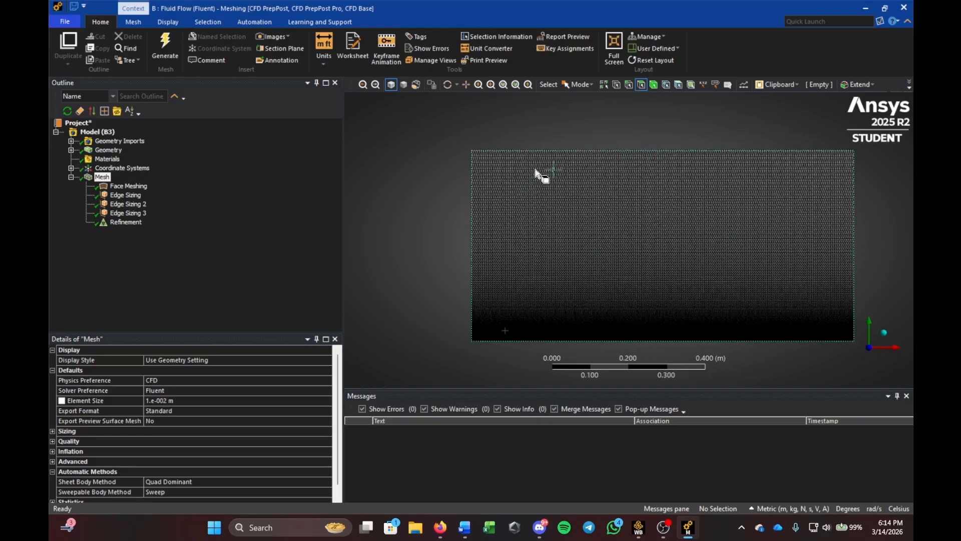
Step: Create a named selection called inlet from the left edge of the domain
{"action": "key", "text": "ctrl+e"}
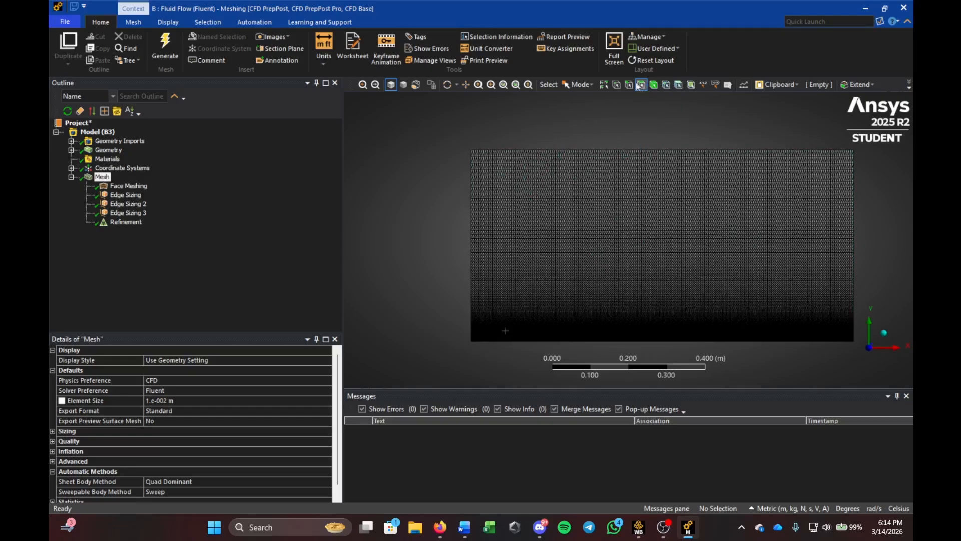
{"action": "left_click", "coordinate": [471, 203]}
{"action": "key", "text": "n"}
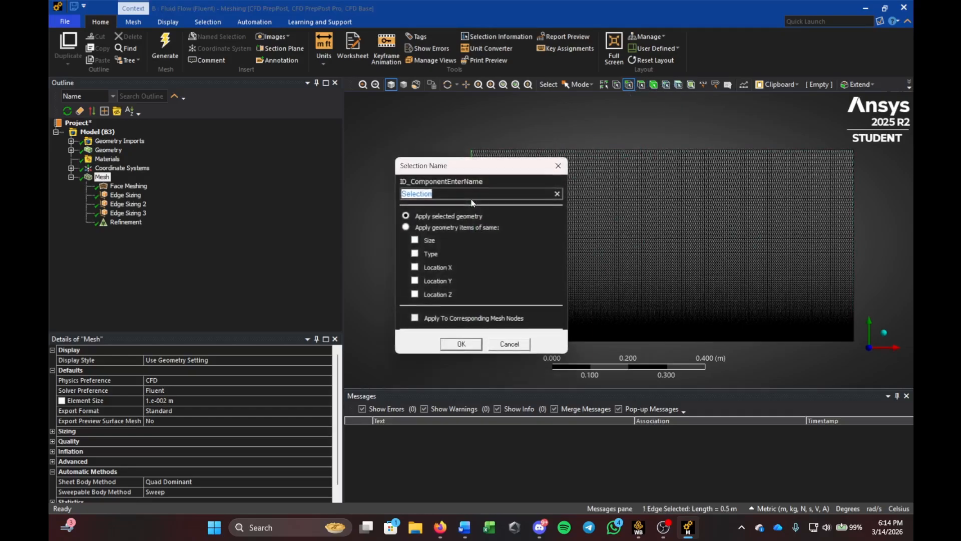
{"action": "type", "text": "inlet"}
{"action": "key", "text": "Return"}
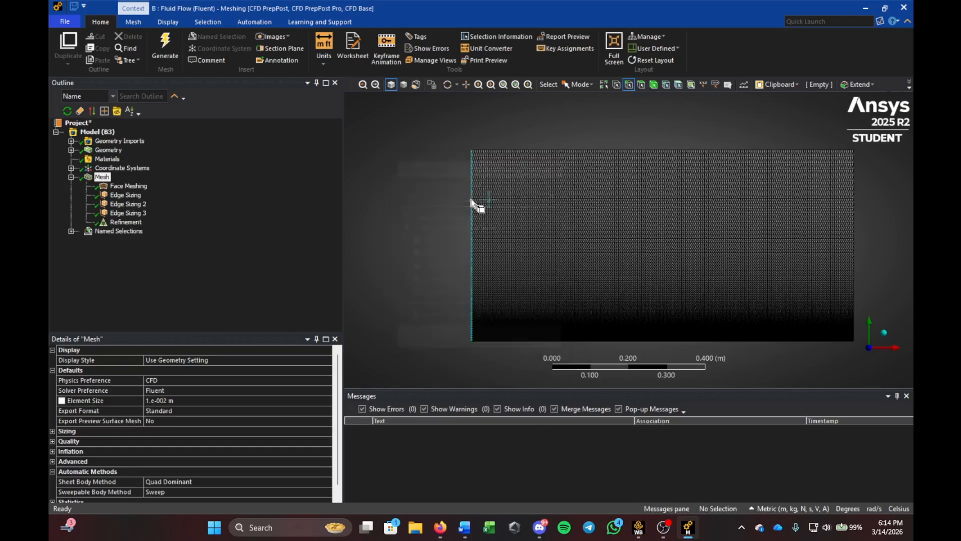
Step: Create a named selection called outlet from the right edge of the domain
{"action": "left_click", "coordinate": [852, 214]}
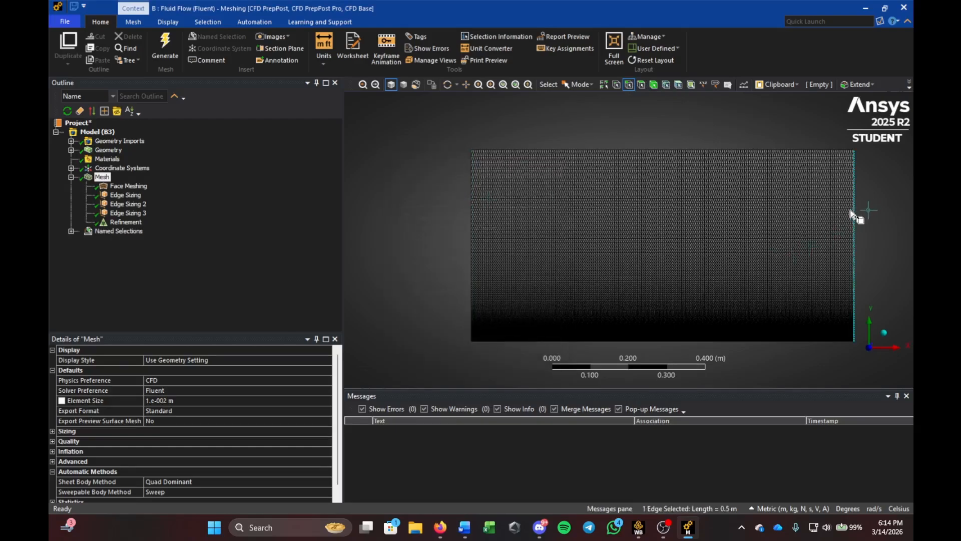
{"action": "type", "text": "noutlet"}
{"action": "key", "text": "Return"}
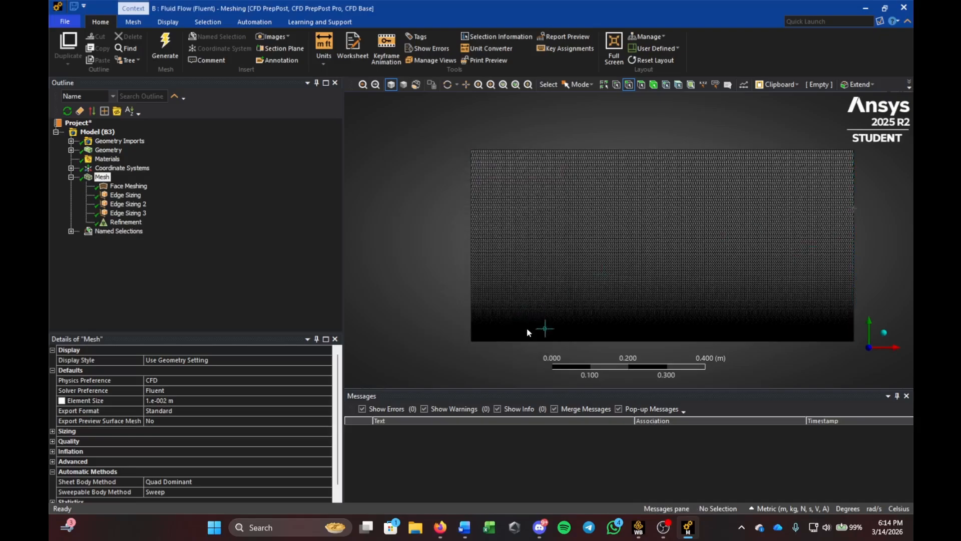
Step: Create a named selection called plate from the bottom edge of the domain
{"action": "left_click", "coordinate": [526, 341]}
{"action": "key", "text": "m"}
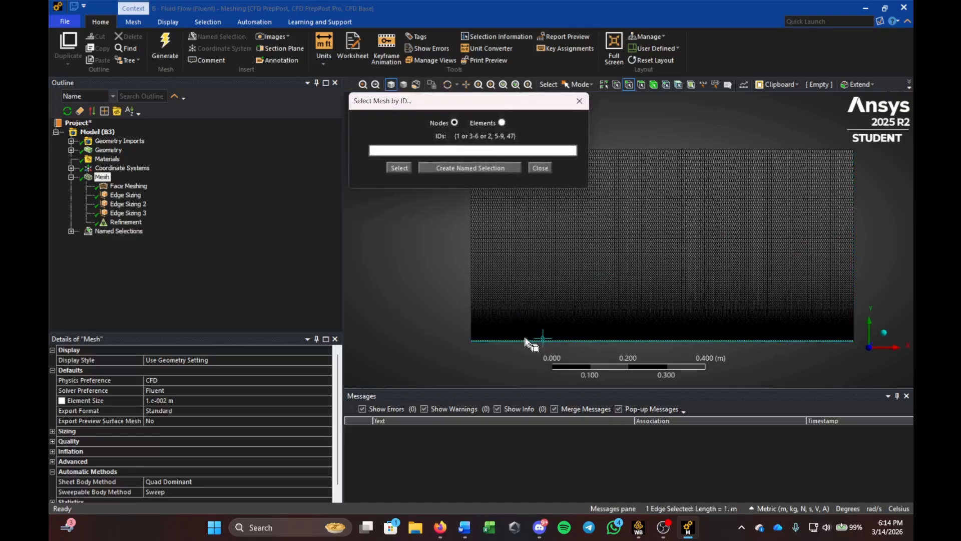
{"action": "left_click", "coordinate": [580, 102]}
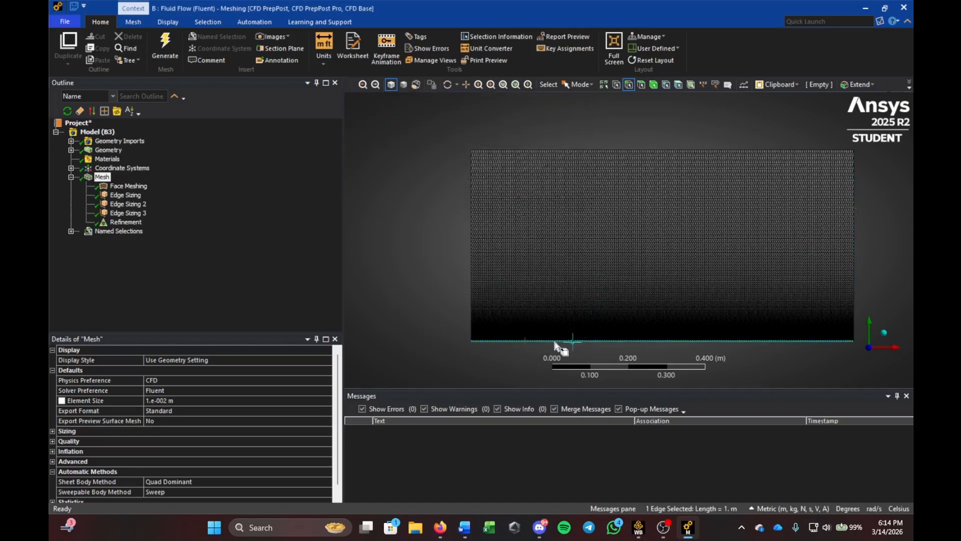
{"action": "type", "text": "nplate"}
{"action": "key", "text": "Return"}
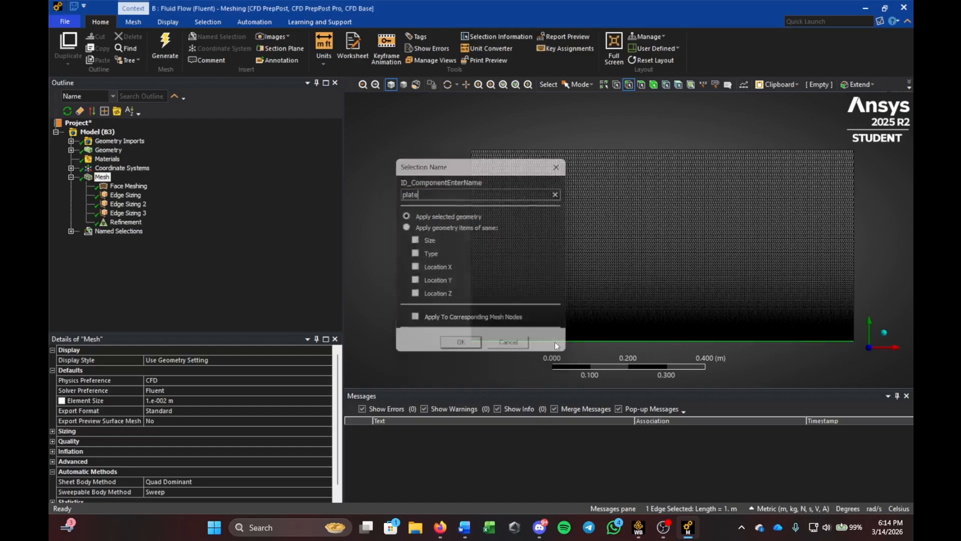
Step: Create a named selection called air flow from the whole rectangular body
{"action": "left_click", "coordinate": [653, 84]}
{"action": "left_click", "coordinate": [655, 215]}
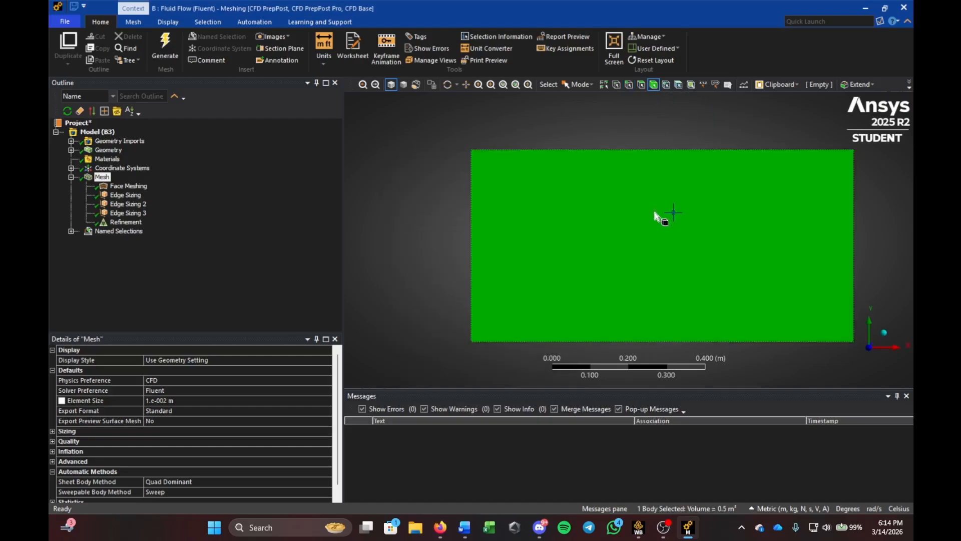
{"action": "type", "text": "nair flow"}
{"action": "key", "text": "Return"}
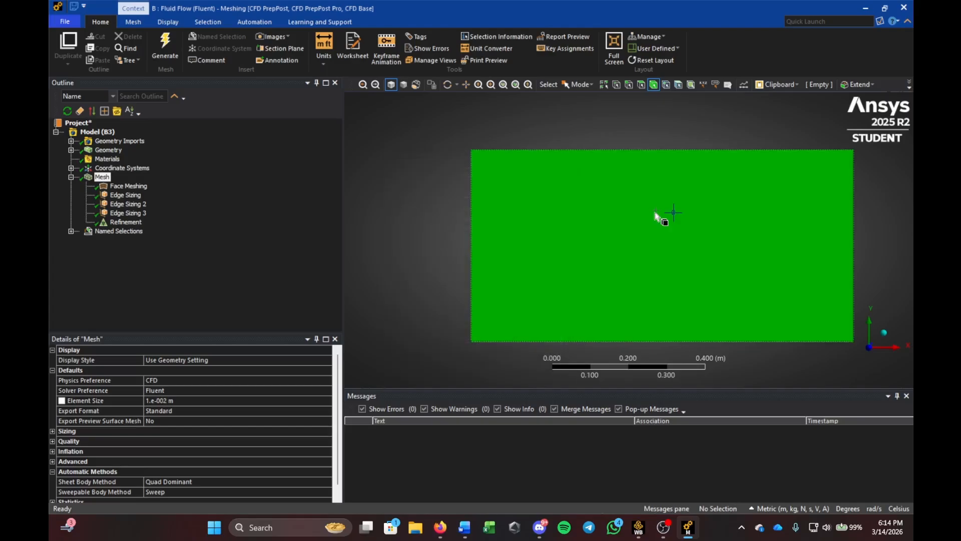
Step: Create a named selection called far bound from the top edge of the domain
{"action": "left_click", "coordinate": [629, 84]}
{"action": "left_click", "coordinate": [638, 150]}
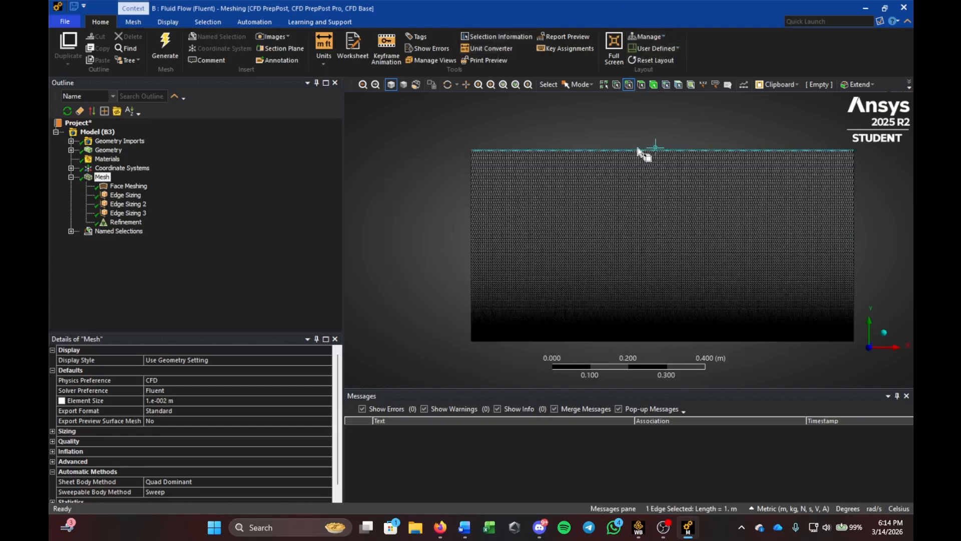
{"action": "type", "text": "nfar bound"}
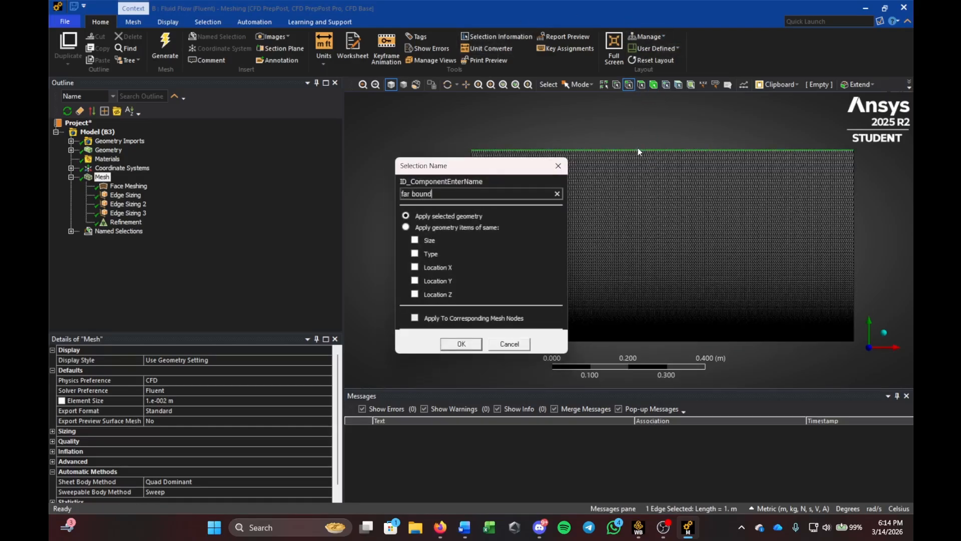
{"action": "key", "text": "Return"}
Step: Review the inlet, outlet, plate, air flow and far bound named selections to check their geometry
{"action": "left_click", "coordinate": [71, 231]}
{"action": "left_click", "coordinate": [115, 240]}
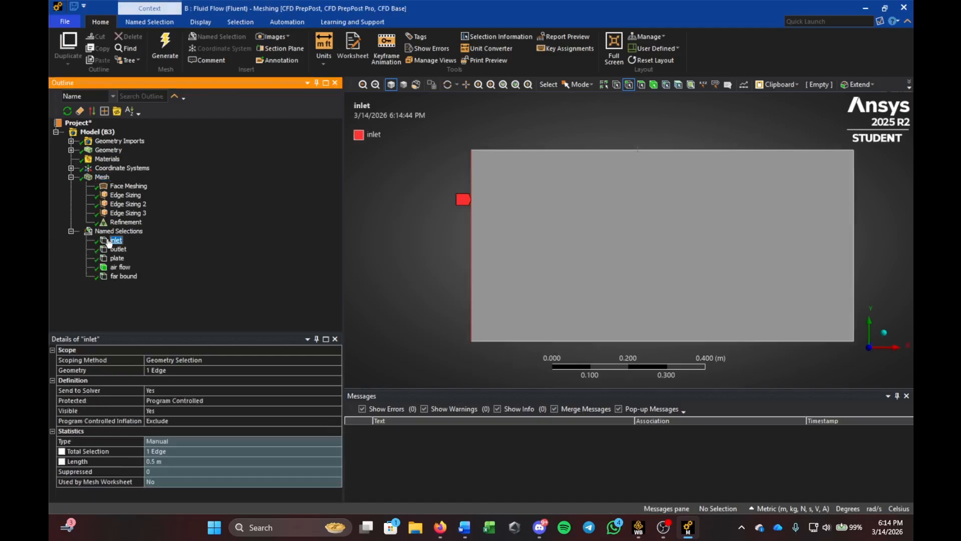
{"action": "left_click", "coordinate": [118, 249]}
{"action": "left_click", "coordinate": [117, 258]}
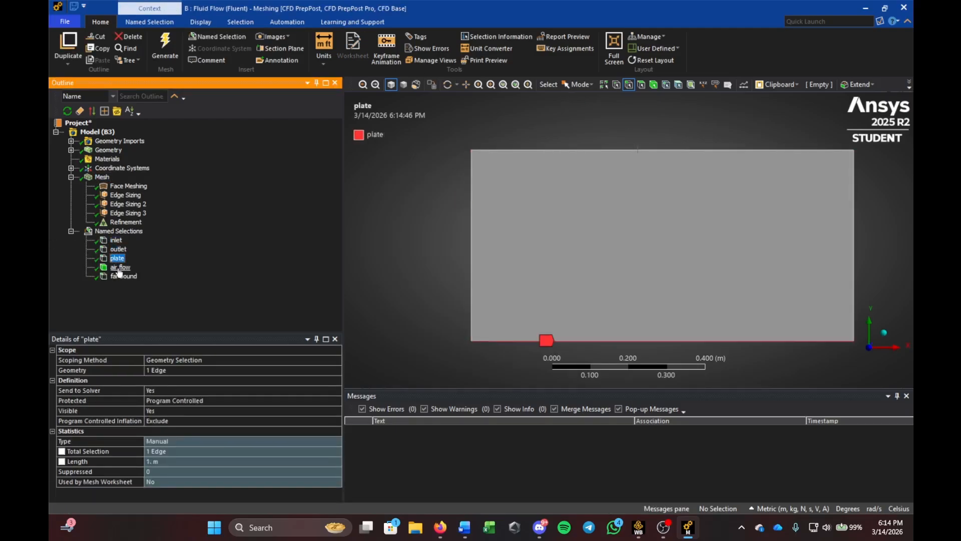
{"action": "left_click", "coordinate": [119, 267]}
{"action": "left_click", "coordinate": [121, 276]}
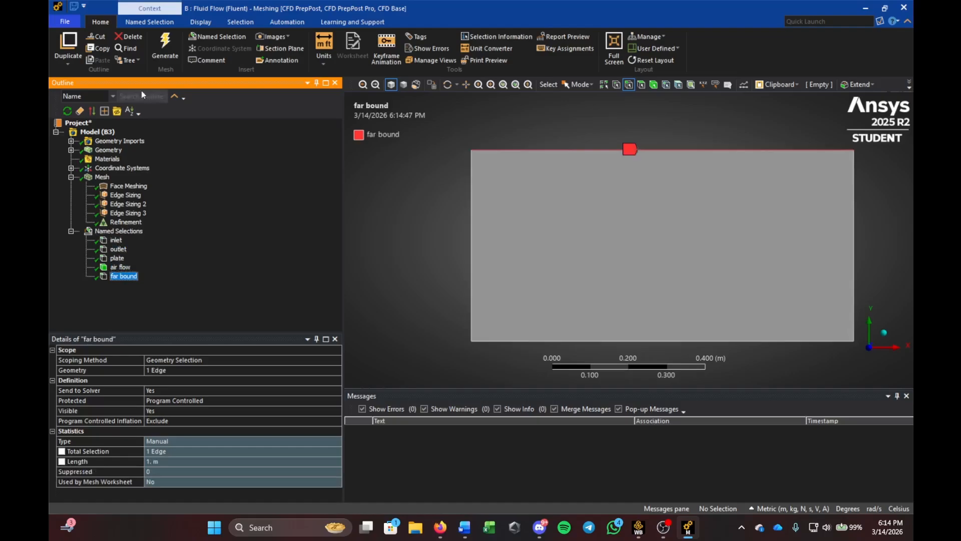
Step: Switch to Workbench and update the Mesh cell of Fluid Flow system B
{"action": "left_click", "coordinate": [639, 527]}
{"action": "right_click", "coordinate": [275, 275]}
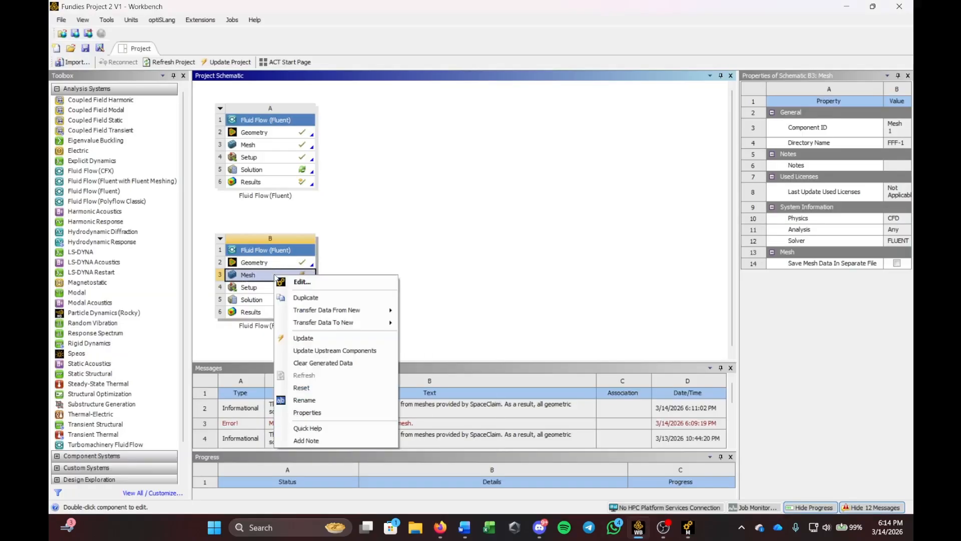
{"action": "left_click", "coordinate": [303, 338]}
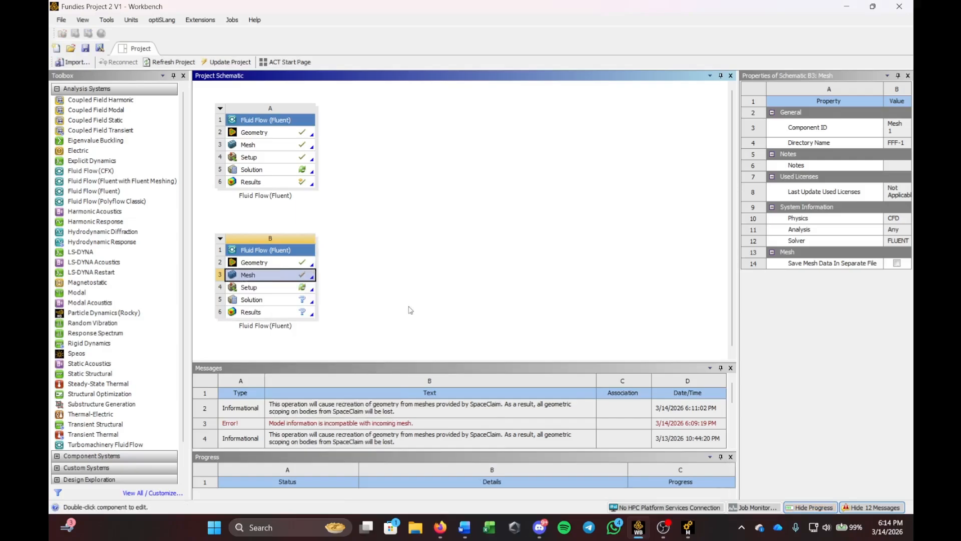
{"action": "right_click", "coordinate": [267, 287]}
{"action": "left_click", "coordinate": [282, 291]}
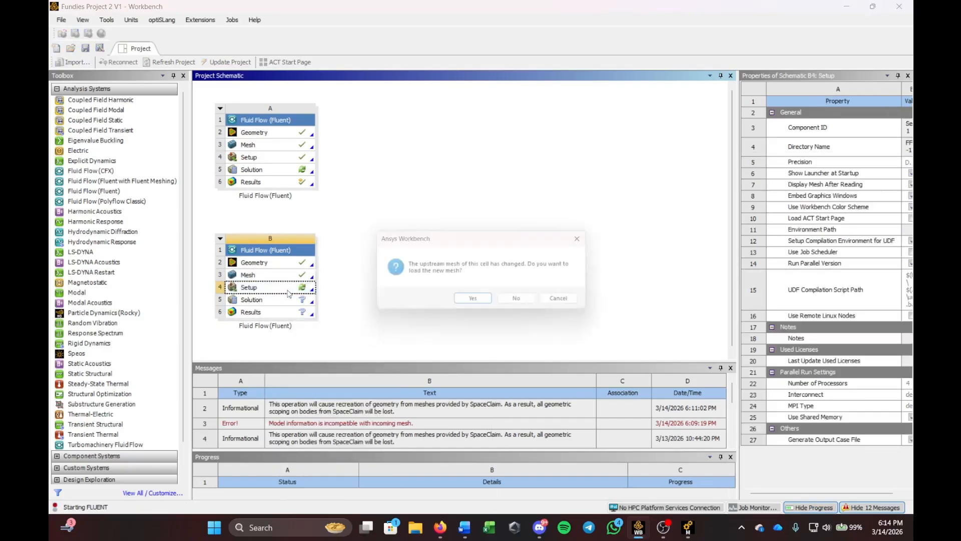
{"action": "left_click", "coordinate": [479, 302]}
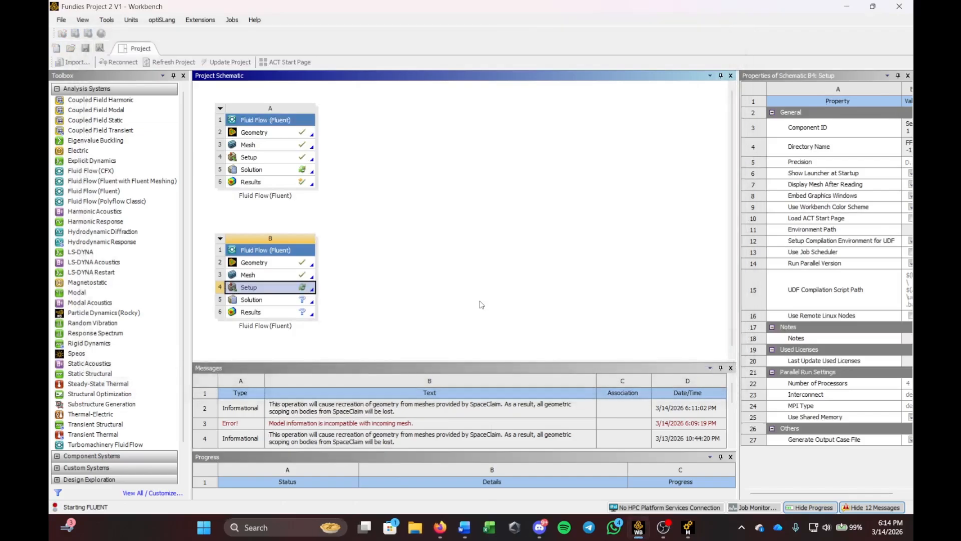
{"action": "left_click", "coordinate": [652, 129]}
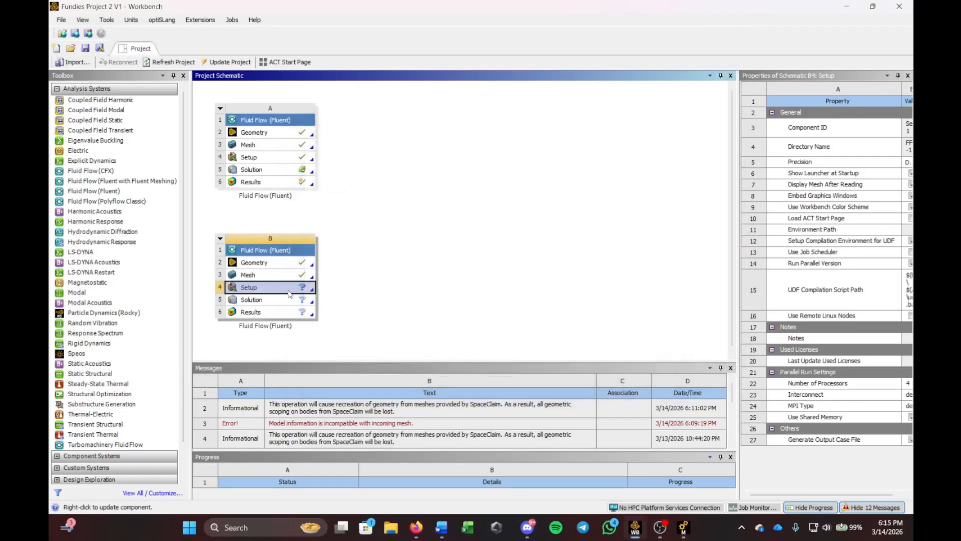
Step: Reset the Setup cell of Fluid Flow system B
{"action": "right_click", "coordinate": [290, 287]}
{"action": "left_click", "coordinate": [317, 451]}
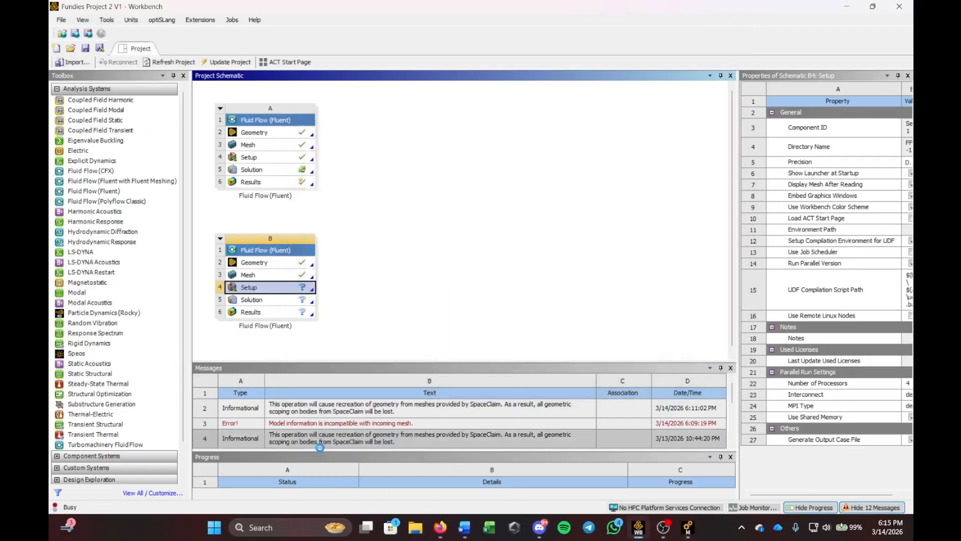
{"action": "left_click", "coordinate": [492, 280]}
Step: Launch Fluent from system B's Setup with Double Precision and 4 solver processes, and dismiss the behavioral changes notice
{"action": "right_click", "coordinate": [298, 291]}
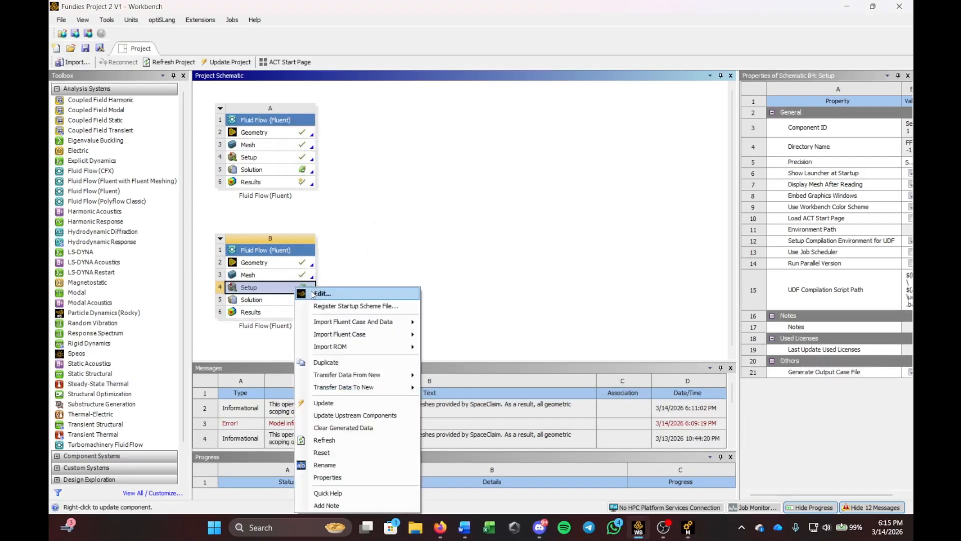
{"action": "left_click", "coordinate": [315, 294]}
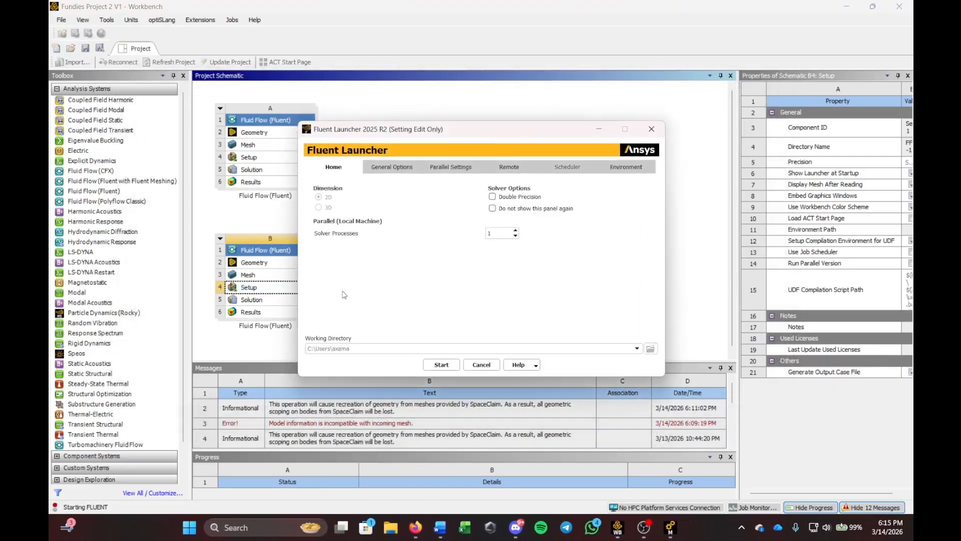
{"action": "left_click", "coordinate": [492, 197]}
{"action": "left_click", "coordinate": [516, 230]}
{"action": "double_click", "coordinate": [516, 231]}
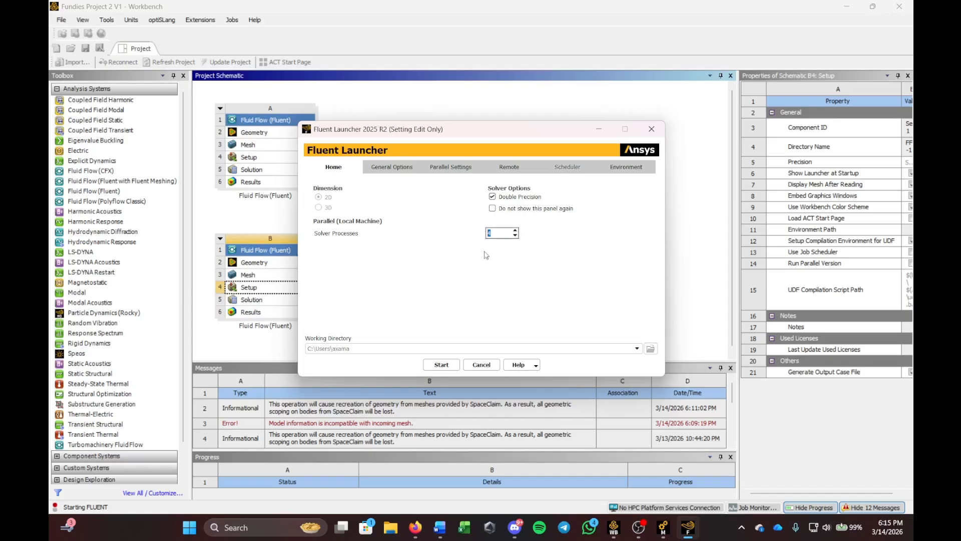
{"action": "left_click", "coordinate": [441, 364]}
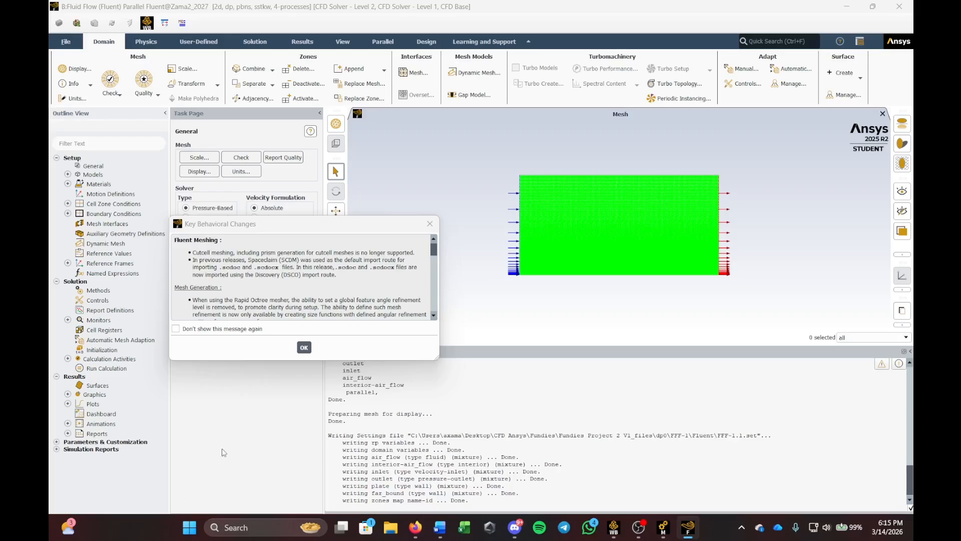
{"action": "left_click", "coordinate": [304, 348]}
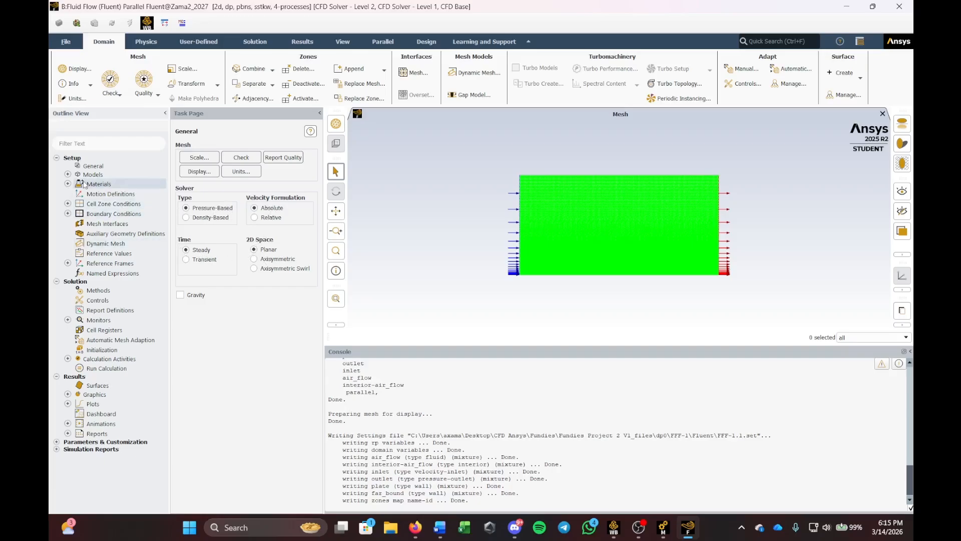
Step: Enable the Energy Equation in the Fluent physics models
{"action": "left_click", "coordinate": [68, 175]}
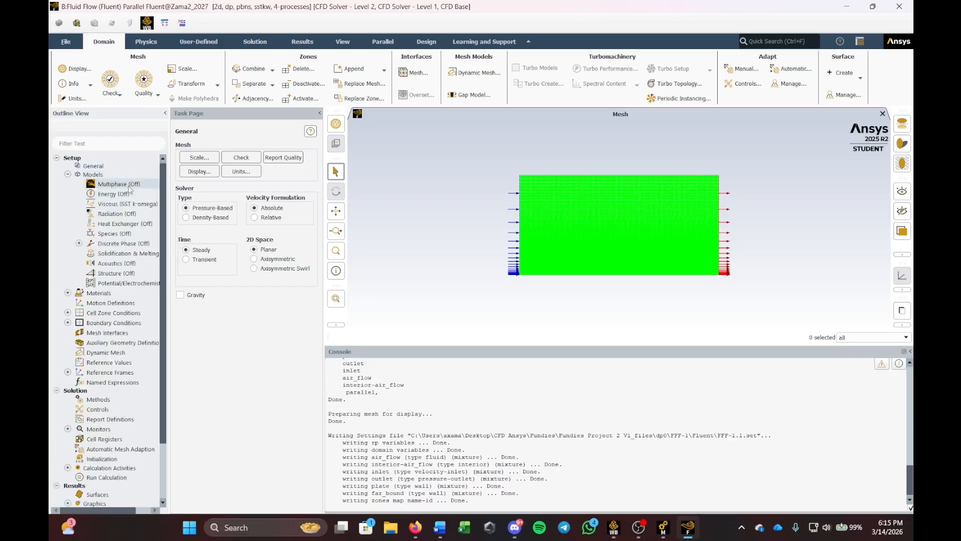
{"action": "double_click", "coordinate": [123, 195]}
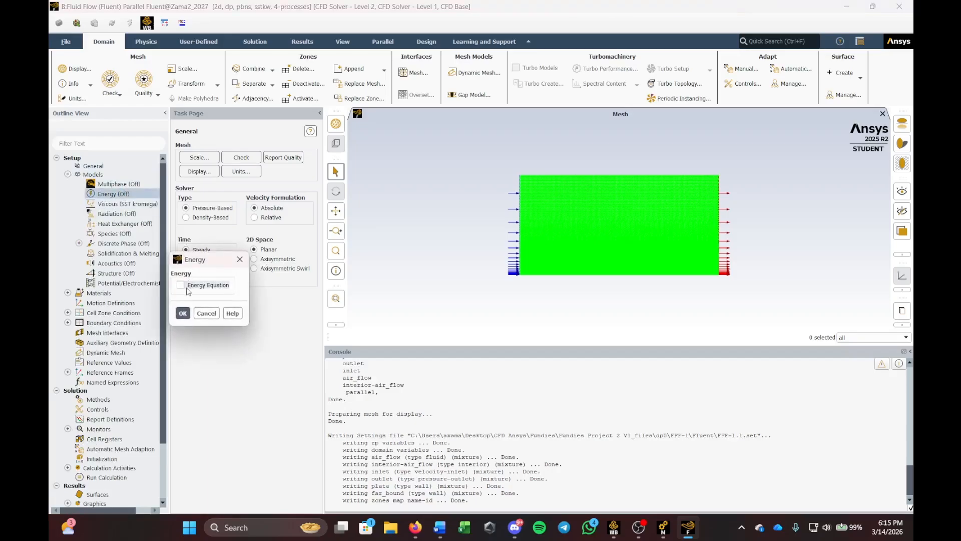
{"action": "left_click", "coordinate": [180, 285]}
{"action": "left_click", "coordinate": [183, 311]}
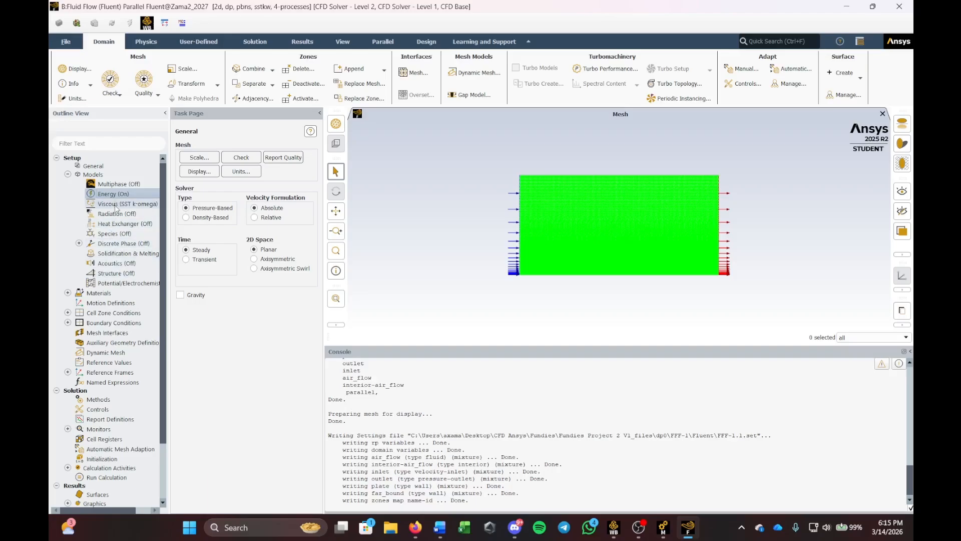
Step: Set the viscous model to Laminar and enable its Viscous Work option
{"action": "left_click", "coordinate": [114, 207]}
{"action": "double_click", "coordinate": [113, 206]}
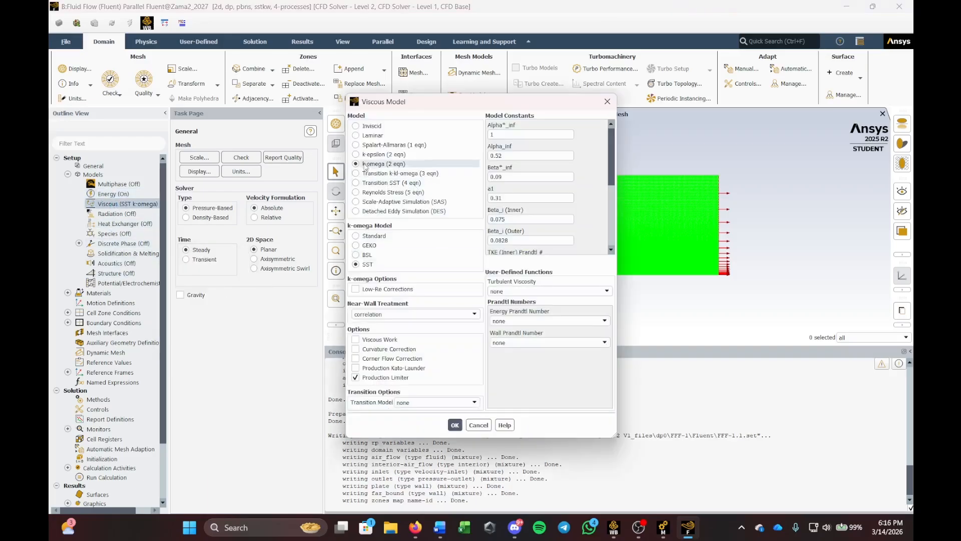
{"action": "left_click", "coordinate": [358, 136]}
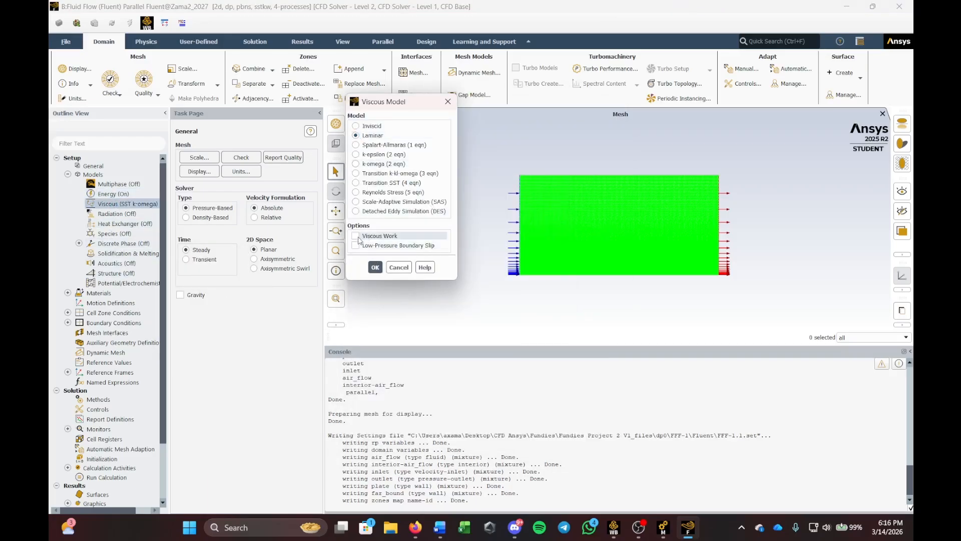
{"action": "left_click", "coordinate": [356, 235]}
{"action": "left_click", "coordinate": [375, 268]}
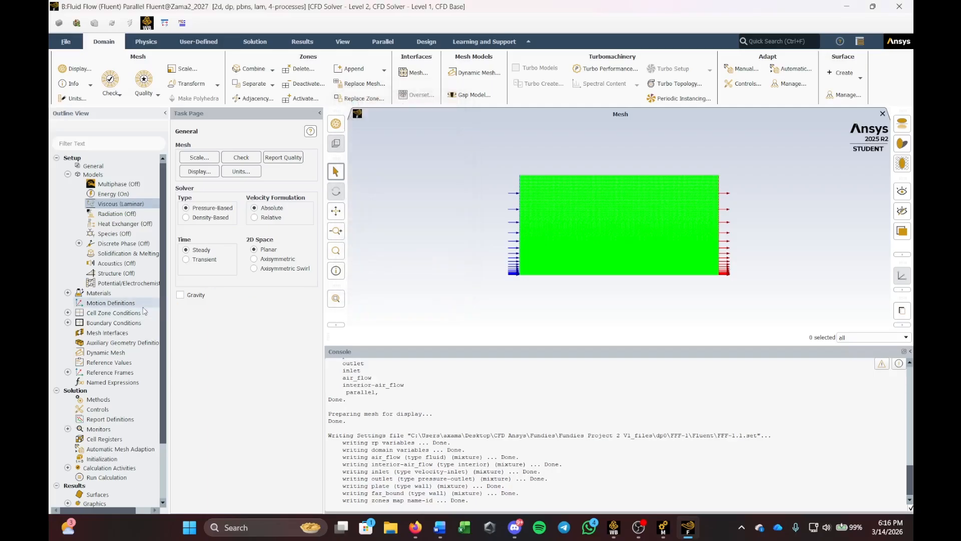
Step: Open the fluid material air for editing and set its constant density to 1.2 kg/m³
{"action": "left_click", "coordinate": [67, 174]}
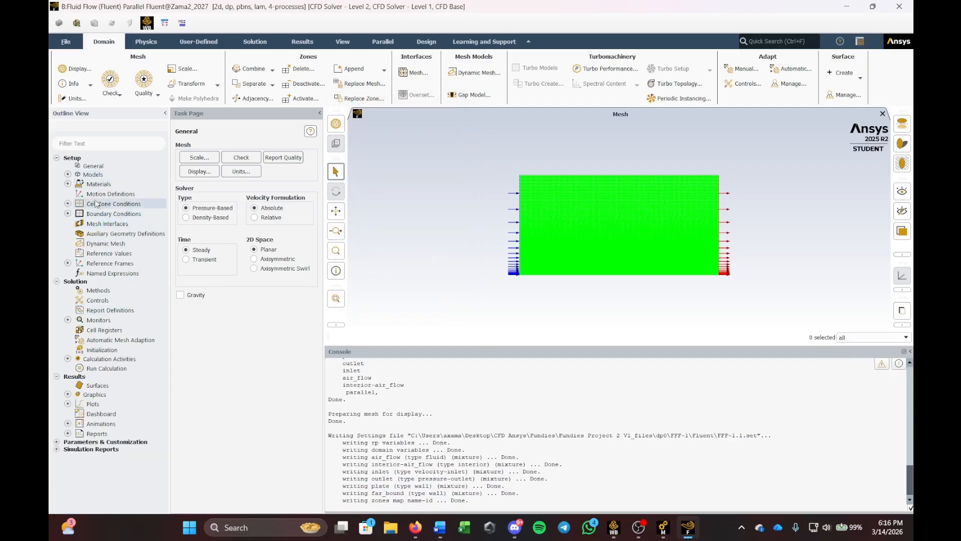
{"action": "left_click", "coordinate": [67, 184]}
{"action": "left_click", "coordinate": [78, 193]}
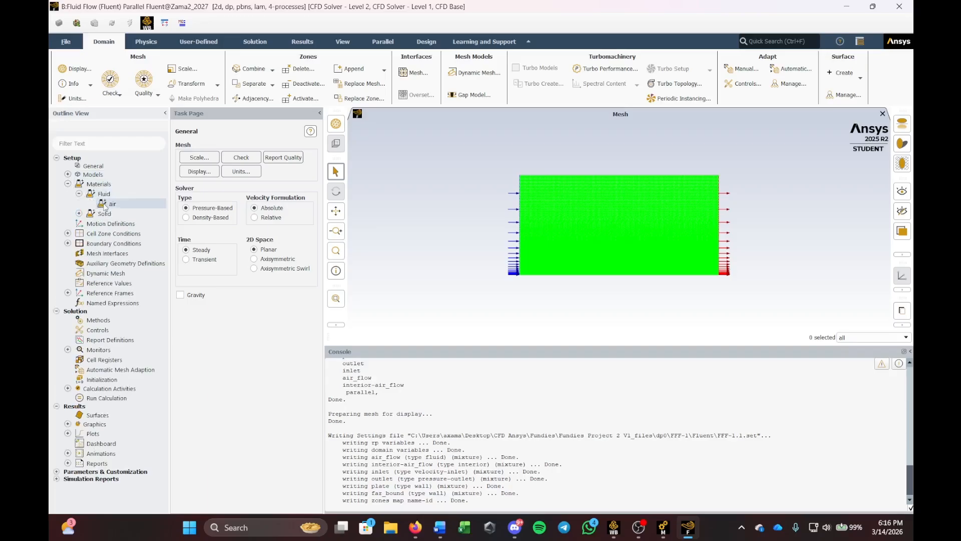
{"action": "double_click", "coordinate": [106, 203]}
{"action": "left_click_drag", "start_coordinate": [339, 259], "coordinate": [363, 177]}
{"action": "left_click", "coordinate": [375, 293]}
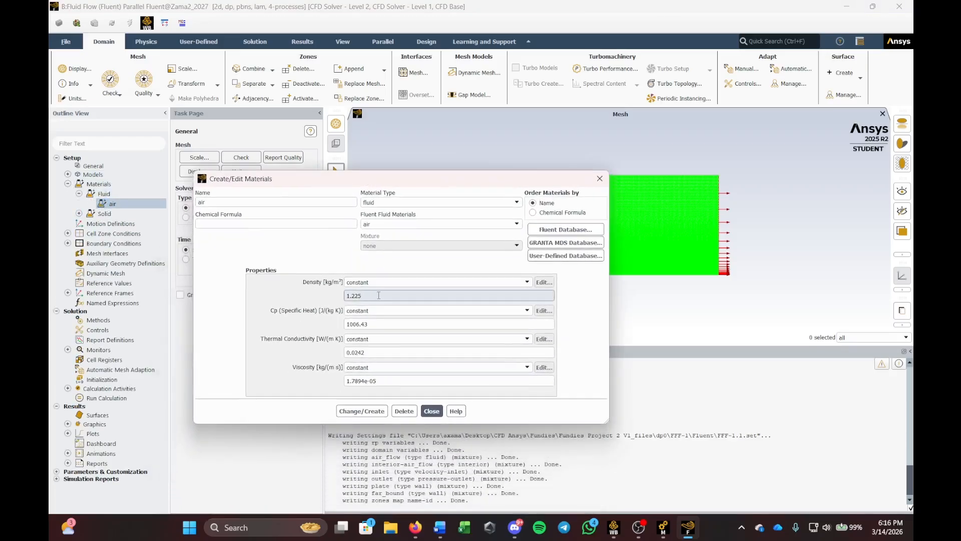
{"action": "type", "text": "2"}
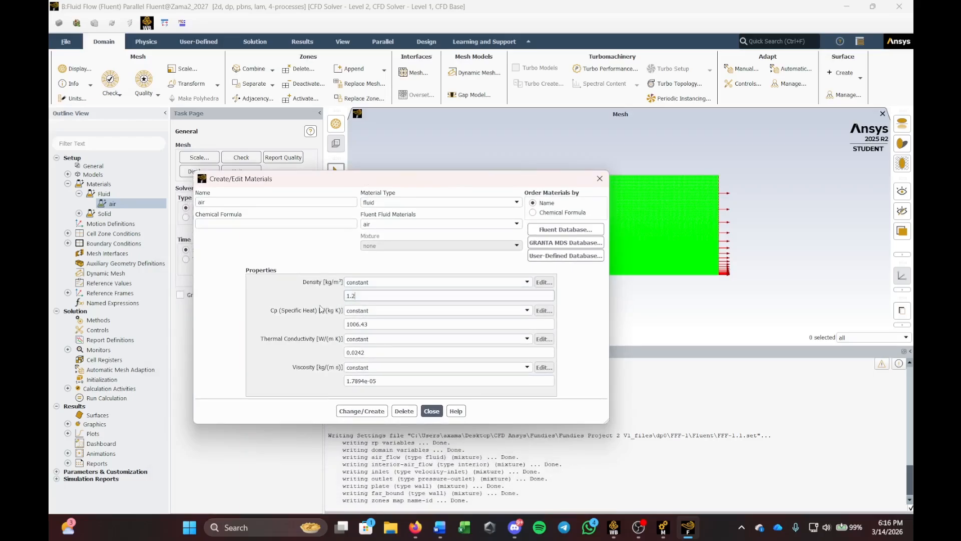
Step: Set the viscosity of air to 1.8e-05 kg/(m s) and apply the material changes
{"action": "left_click", "coordinate": [379, 381]}
{"action": "left_click_drag", "start_coordinate": [381, 380], "coordinate": [346, 380]}
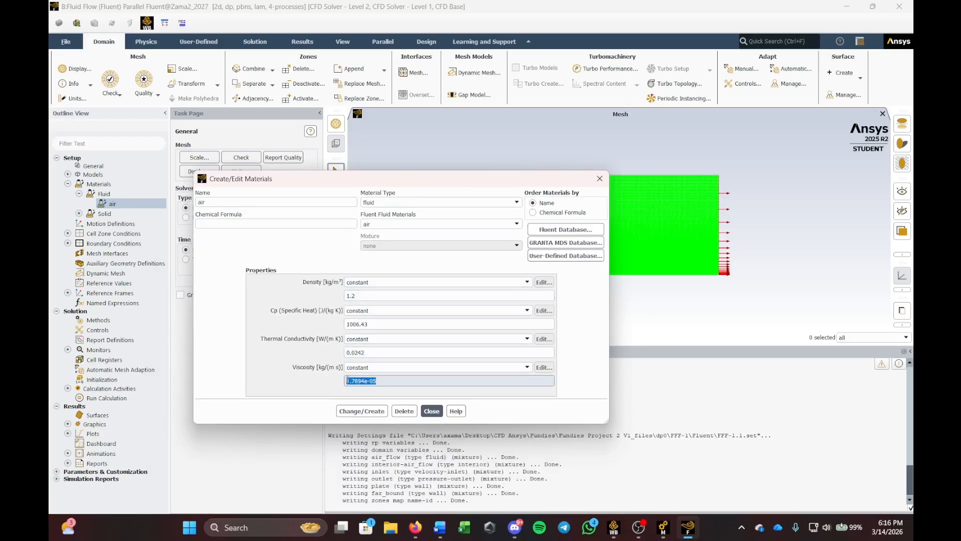
{"action": "left_click", "coordinate": [364, 381]}
{"action": "left_click", "coordinate": [359, 411]}
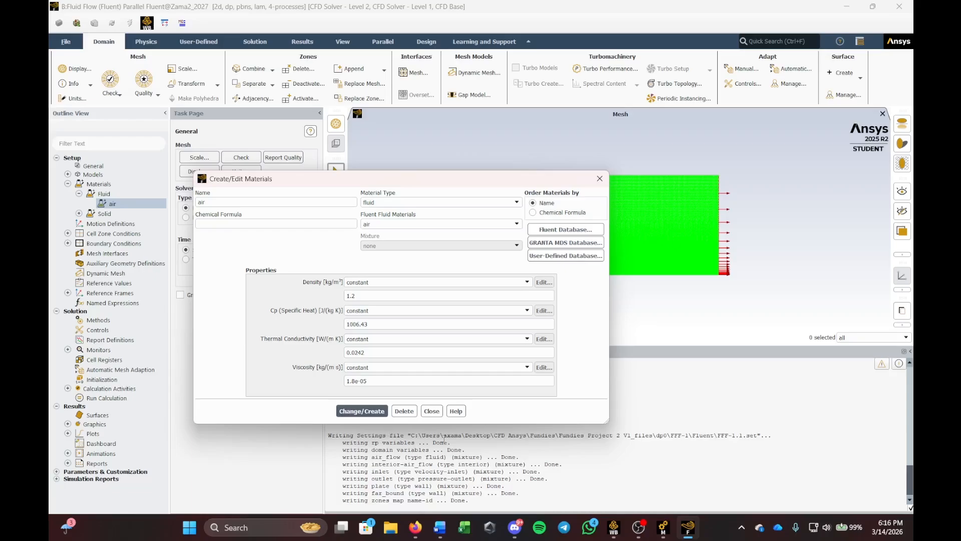
{"action": "left_click", "coordinate": [431, 411]}
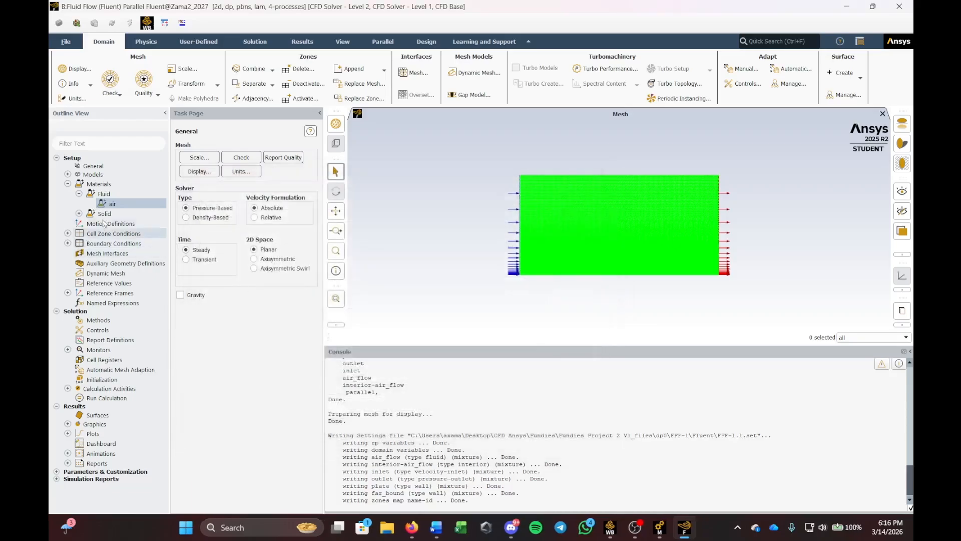
Step: Set the velocity magnitude of the inlet boundary condition to 2 m/s and apply it
{"action": "left_click", "coordinate": [68, 233]}
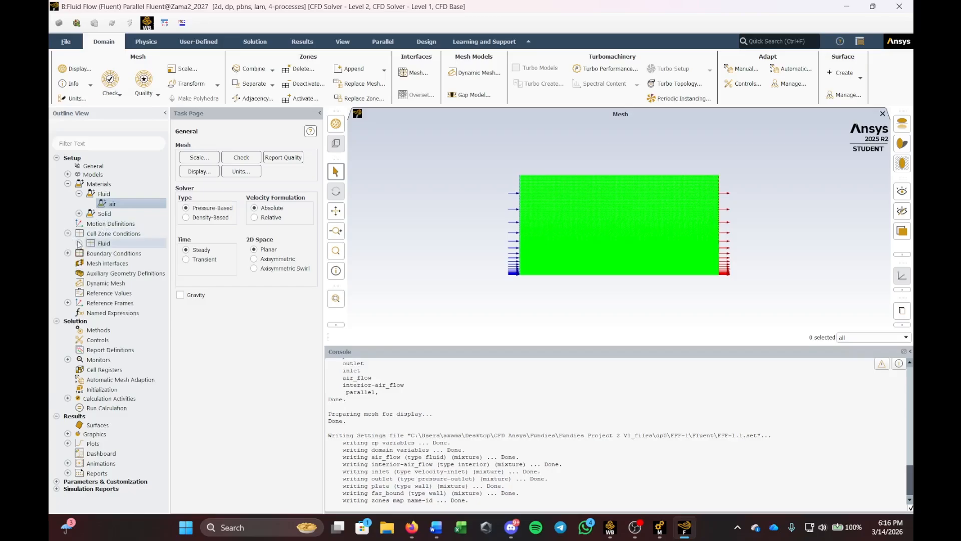
{"action": "left_click", "coordinate": [68, 233]}
{"action": "left_click", "coordinate": [67, 243]}
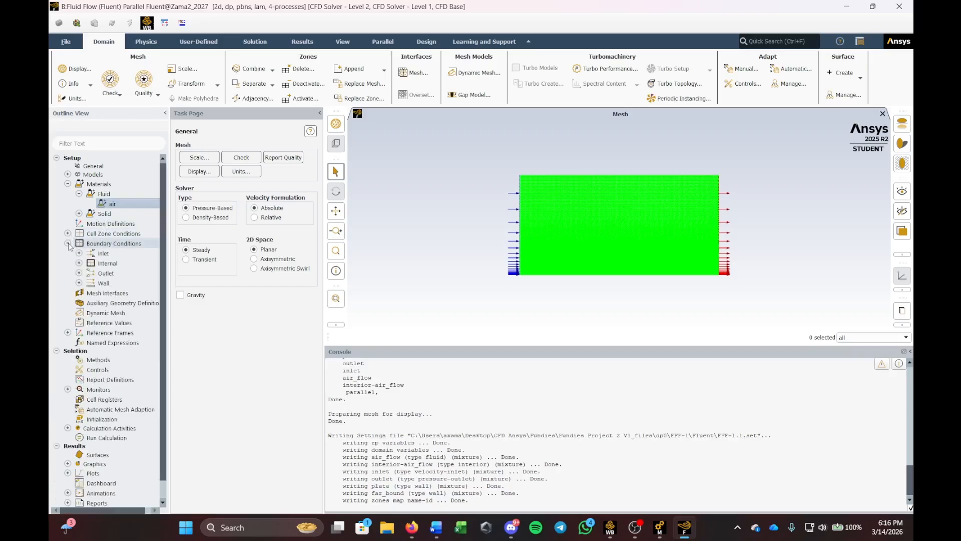
{"action": "double_click", "coordinate": [127, 245]}
{"action": "left_click", "coordinate": [184, 169]}
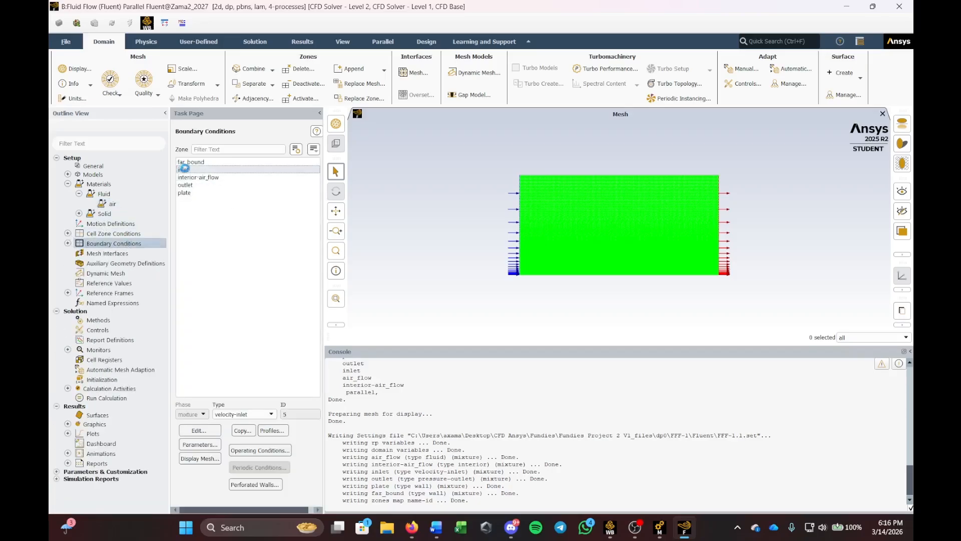
{"action": "left_click", "coordinate": [187, 168]}
{"action": "double_click", "coordinate": [187, 169]}
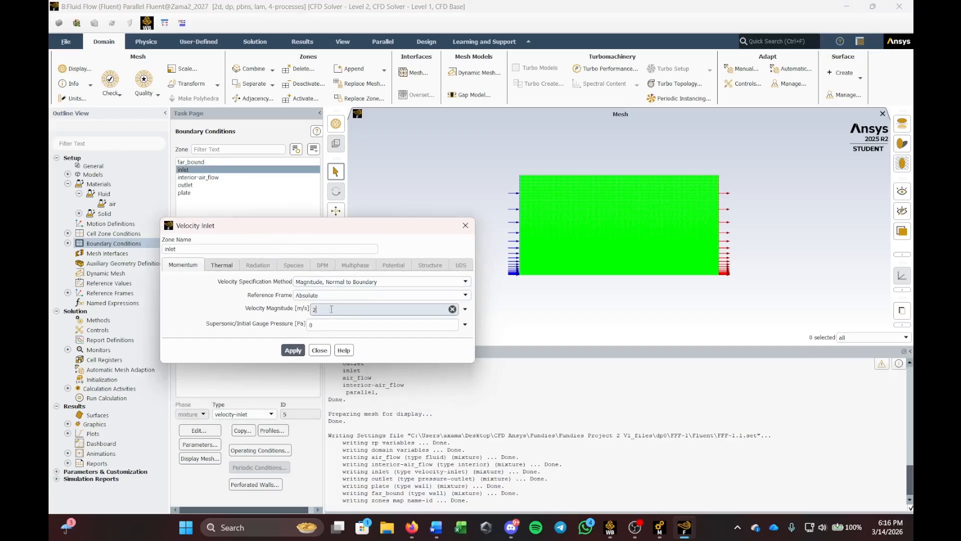
{"action": "left_click", "coordinate": [293, 350]}
{"action": "left_click", "coordinate": [321, 348]}
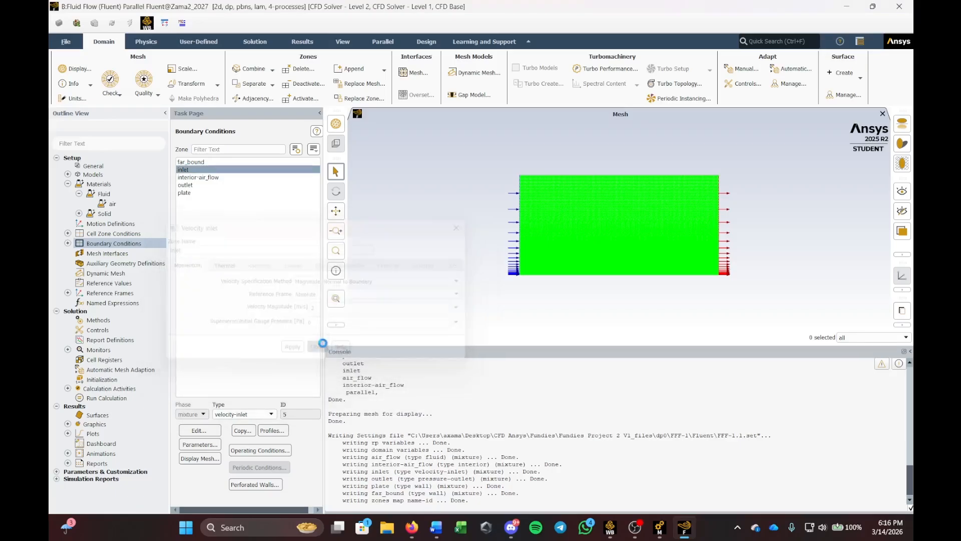
Step: Review the momentum settings of the outlet and plate boundary conditions
{"action": "left_click", "coordinate": [204, 186]}
{"action": "double_click", "coordinate": [204, 185]}
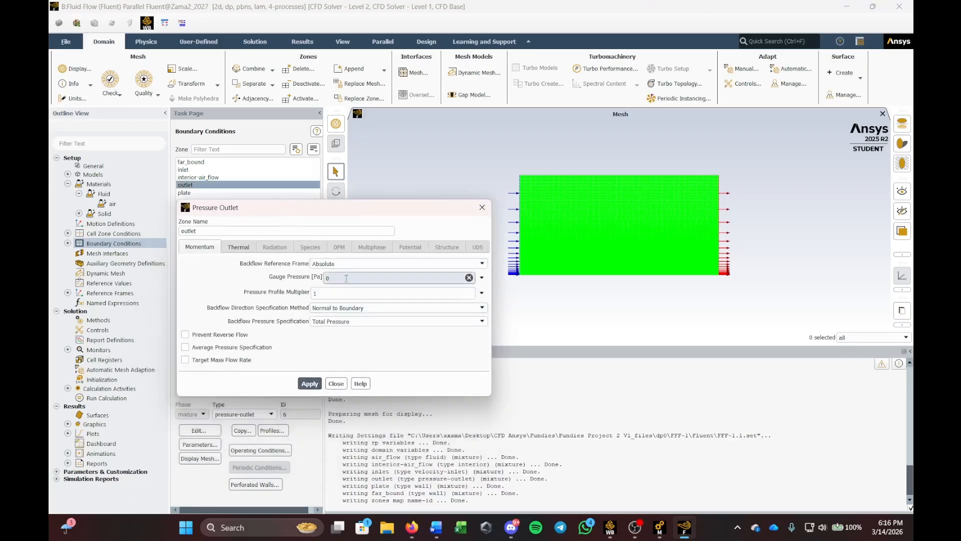
{"action": "left_click", "coordinate": [335, 384]}
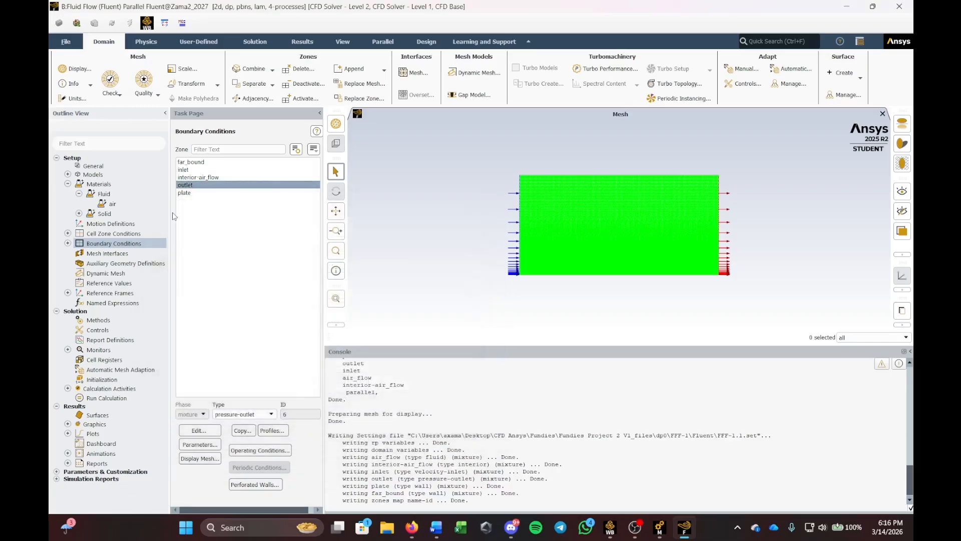
{"action": "left_click", "coordinate": [189, 193]}
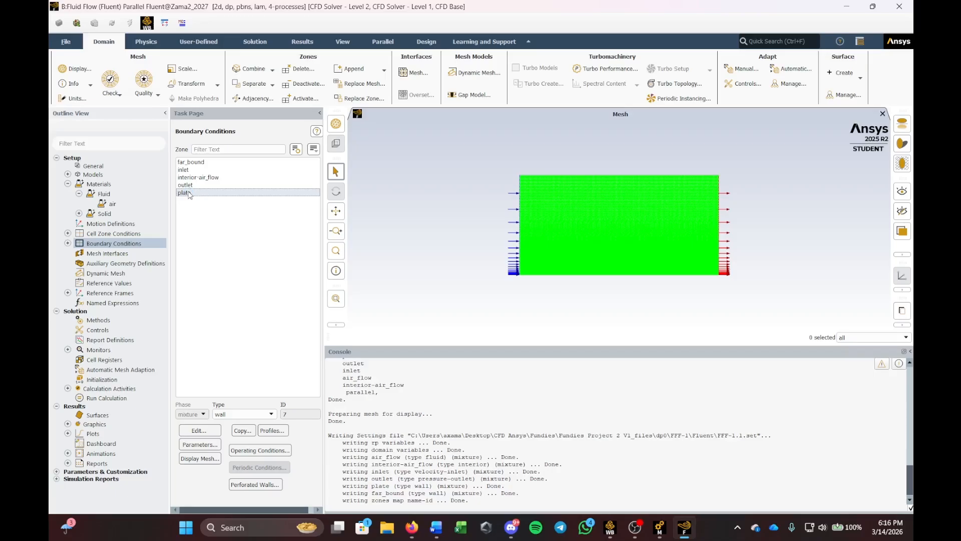
{"action": "double_click", "coordinate": [190, 193]}
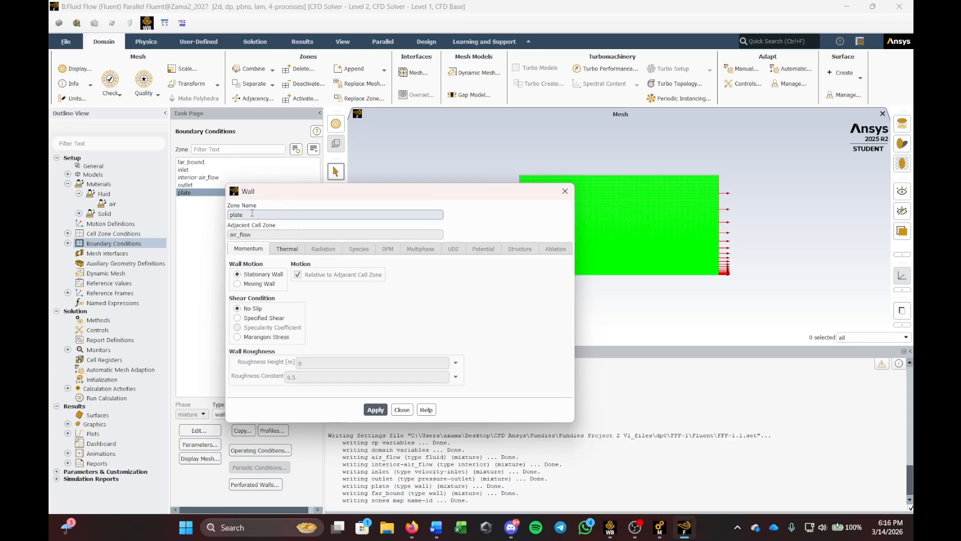
{"action": "left_click", "coordinate": [401, 408]}
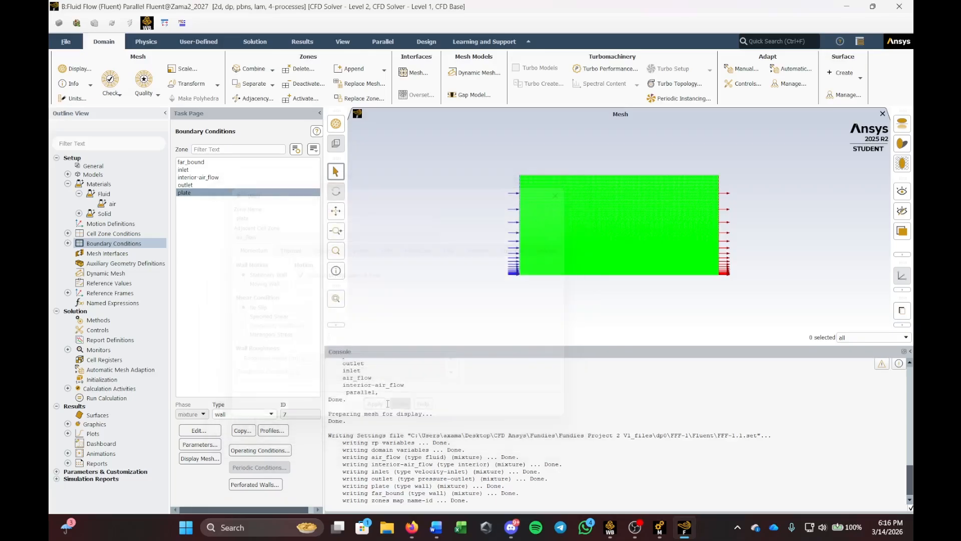
Step: Examine the boundary type assigned to each zone and the types available for interior-air_flow and far_bound
{"action": "left_click", "coordinate": [194, 178]}
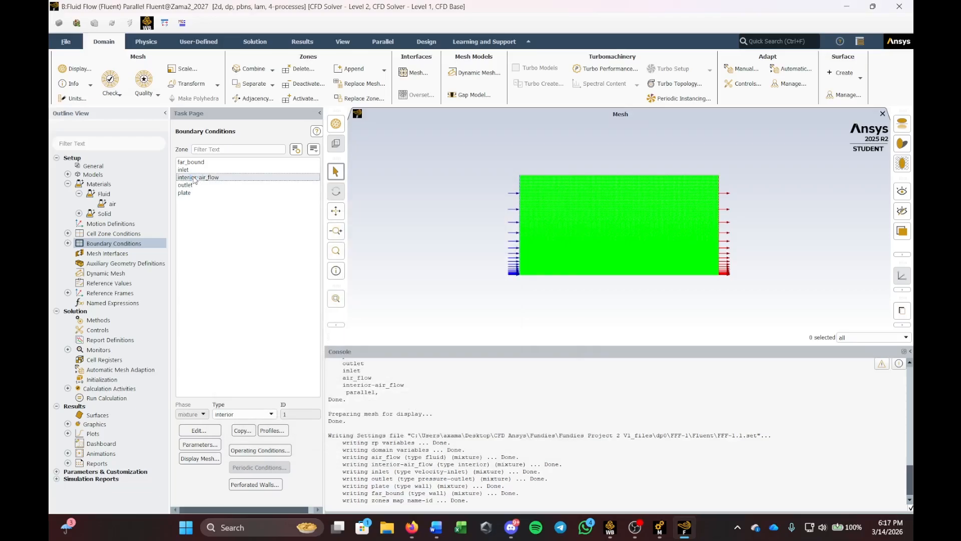
{"action": "left_click", "coordinate": [257, 415]}
{"action": "left_click", "coordinate": [239, 300]}
{"action": "left_click", "coordinate": [191, 185]}
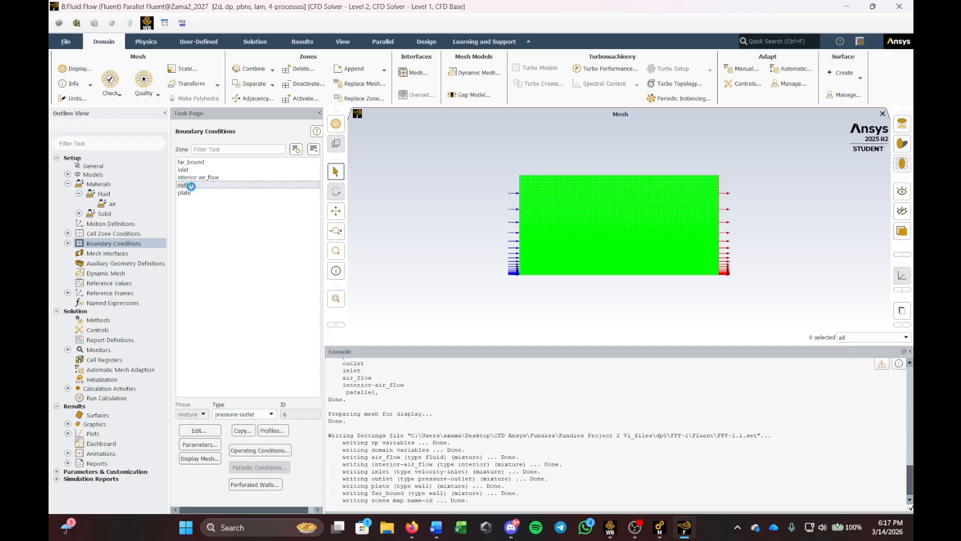
{"action": "left_click", "coordinate": [191, 192]}
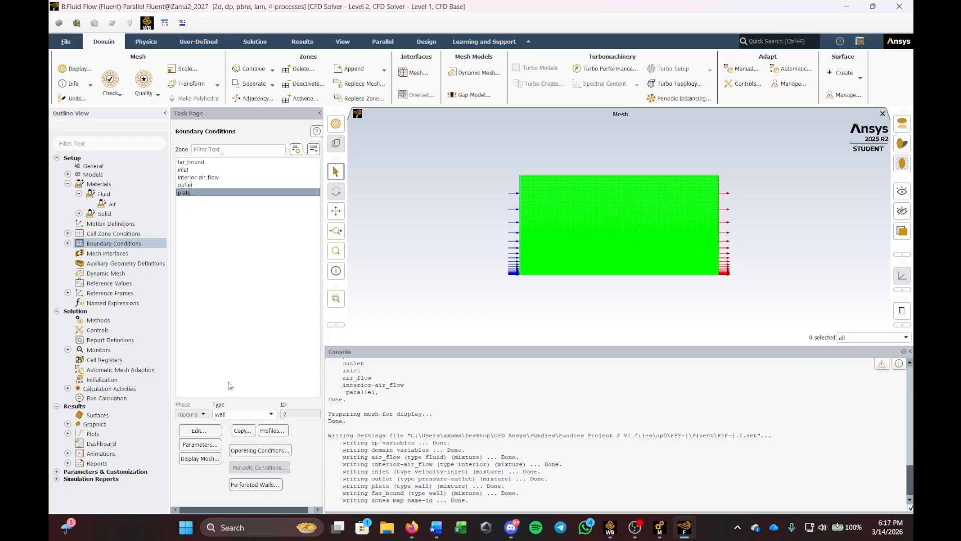
{"action": "left_click", "coordinate": [186, 170]}
{"action": "left_click", "coordinate": [193, 163]}
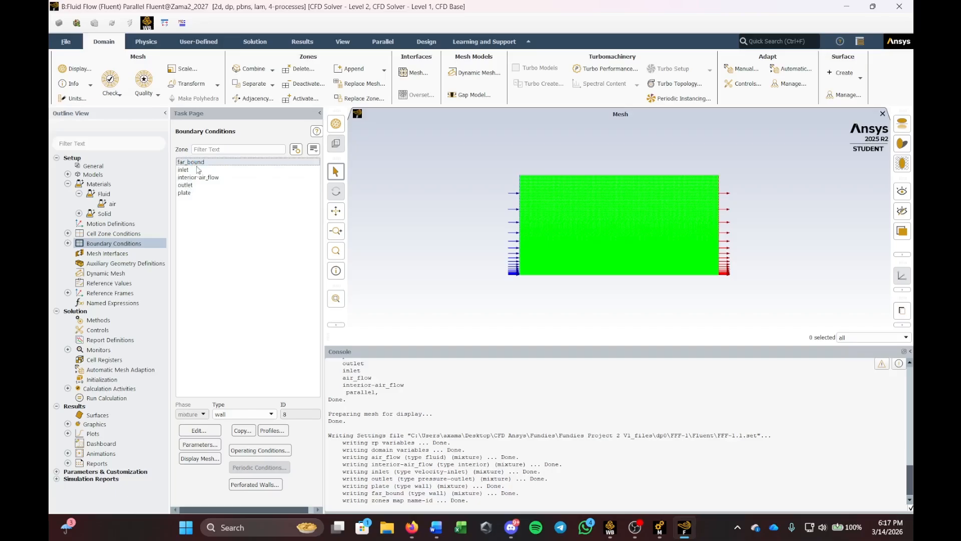
{"action": "left_click", "coordinate": [242, 415]}
{"action": "left_click", "coordinate": [232, 346]}
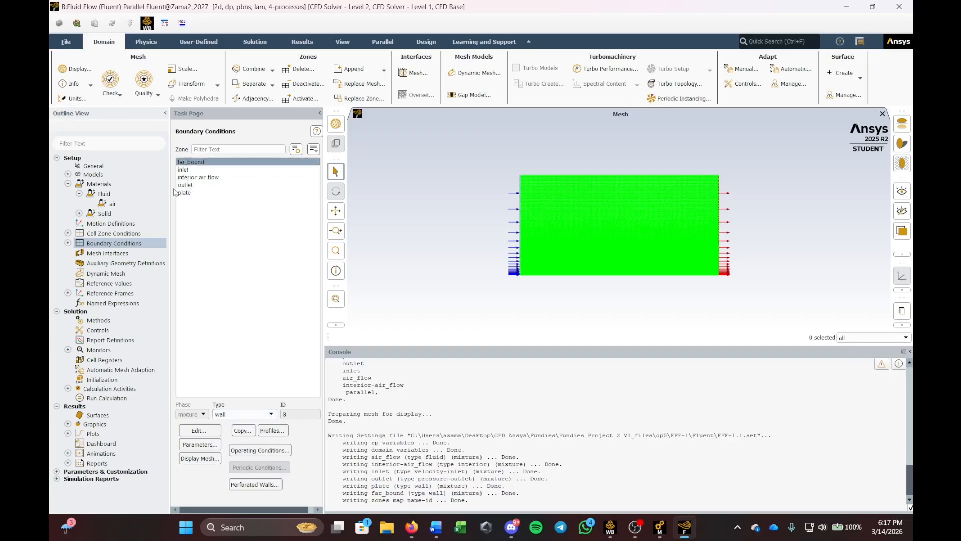
{"action": "left_click", "coordinate": [195, 170]}
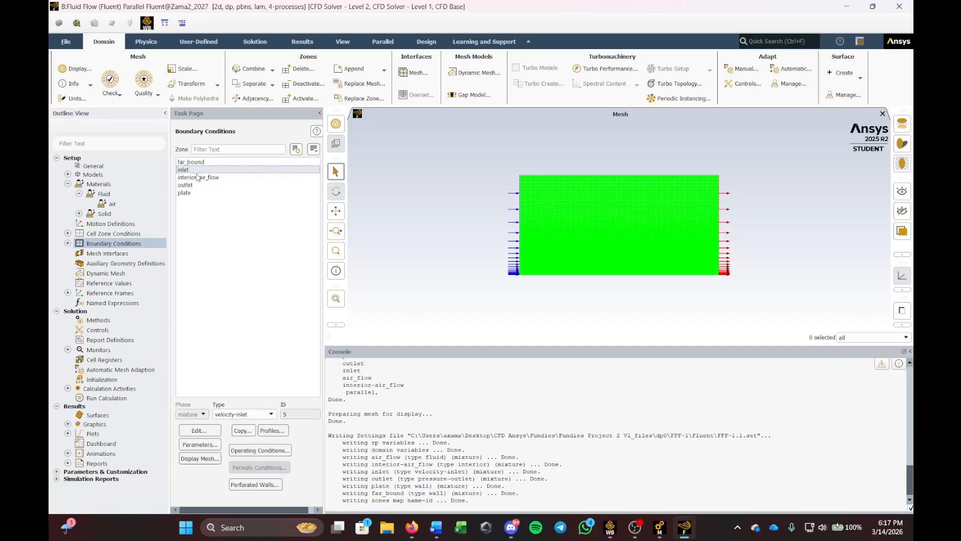
{"action": "left_click", "coordinate": [199, 178]}
{"action": "left_click", "coordinate": [197, 185]}
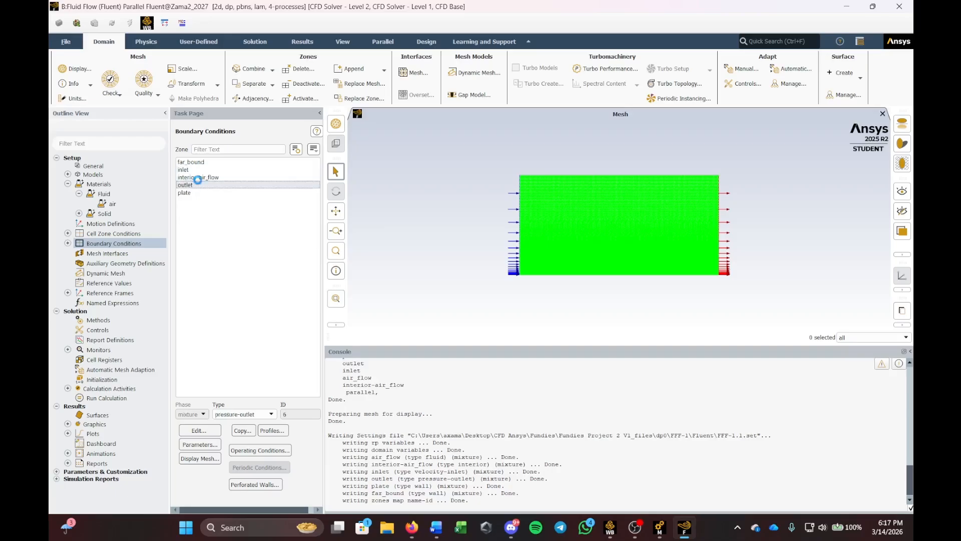
{"action": "left_click", "coordinate": [198, 178]}
{"action": "left_click", "coordinate": [229, 419]}
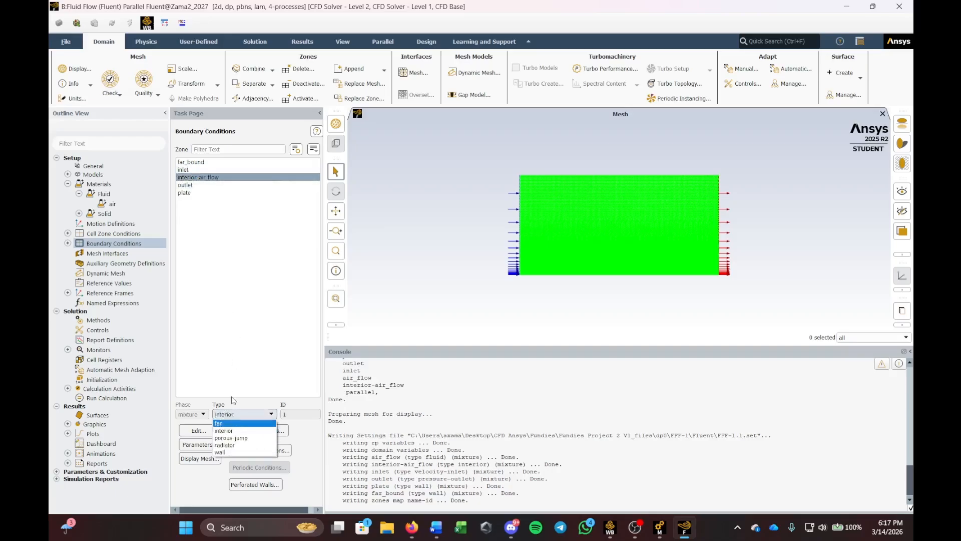
{"action": "left_click", "coordinate": [236, 425]}
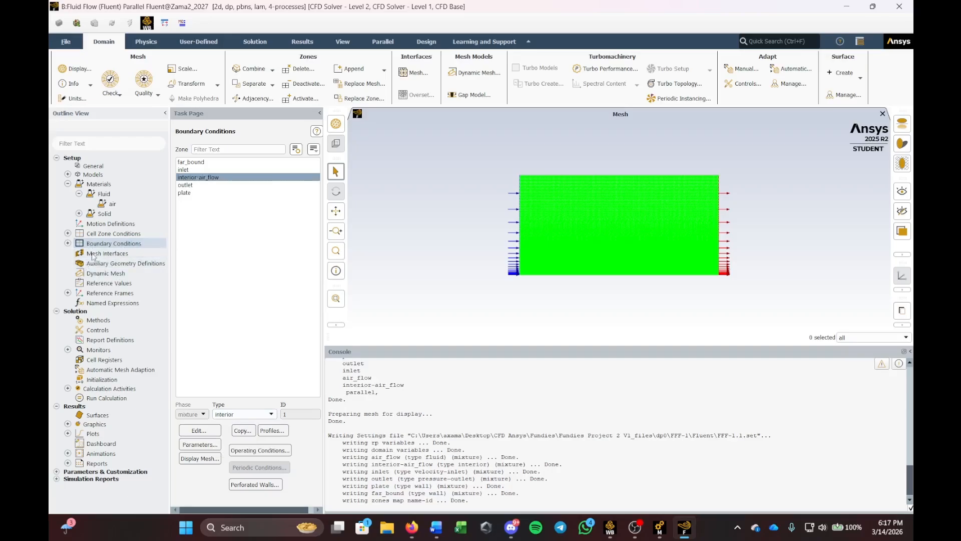
Step: Compute the reference values from the inlet
{"action": "left_click", "coordinate": [95, 284]}
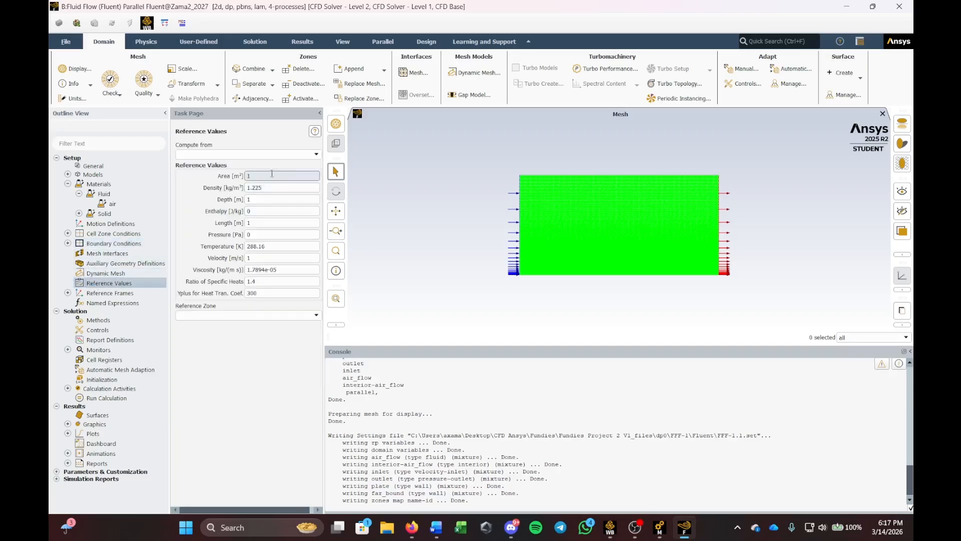
{"action": "left_click", "coordinate": [316, 155]}
{"action": "left_click", "coordinate": [212, 171]}
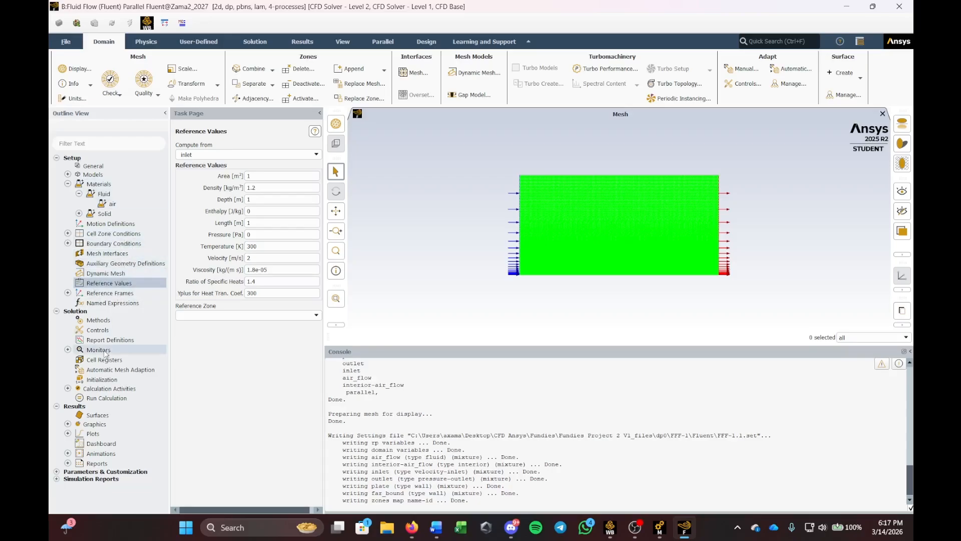
Step: Initialize the solution with the Hybrid Initialization method
{"action": "left_click", "coordinate": [101, 381]}
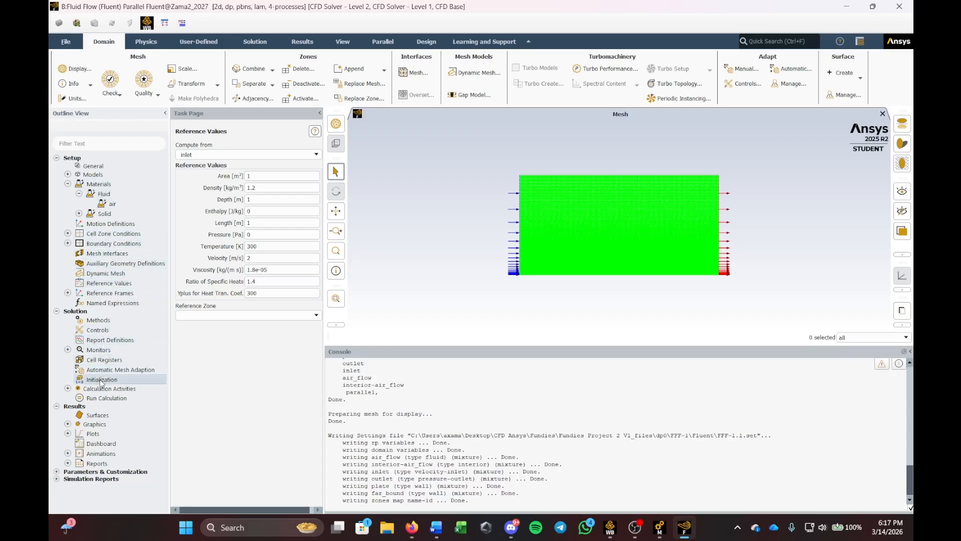
{"action": "left_click", "coordinate": [237, 183]}
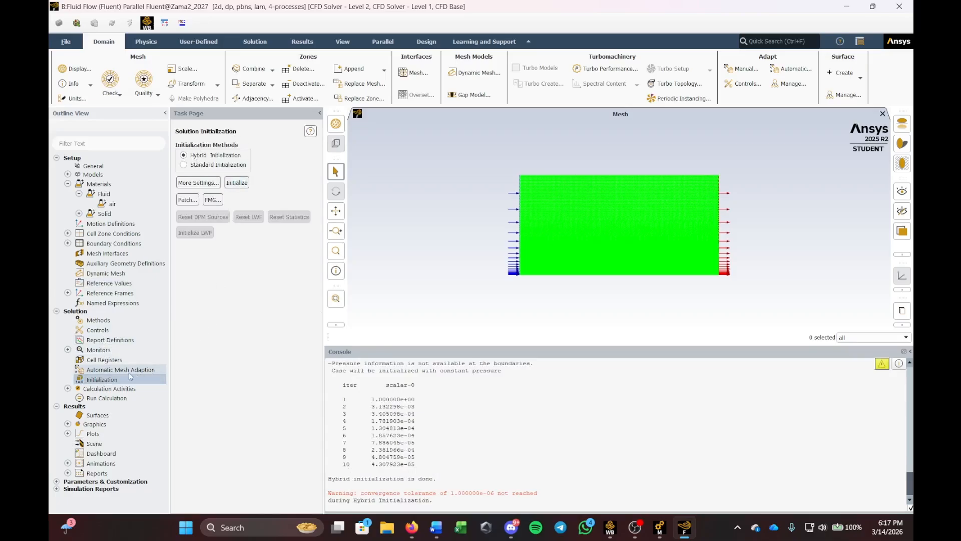
Step: Set the number of iterations to 500 and run the calculation to completion
{"action": "left_click", "coordinate": [101, 399]}
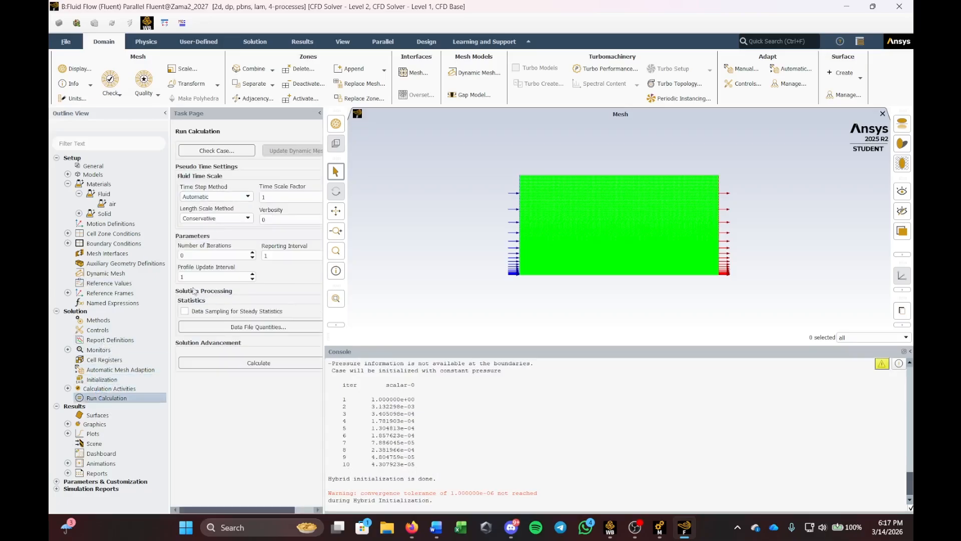
{"action": "left_click", "coordinate": [198, 254]}
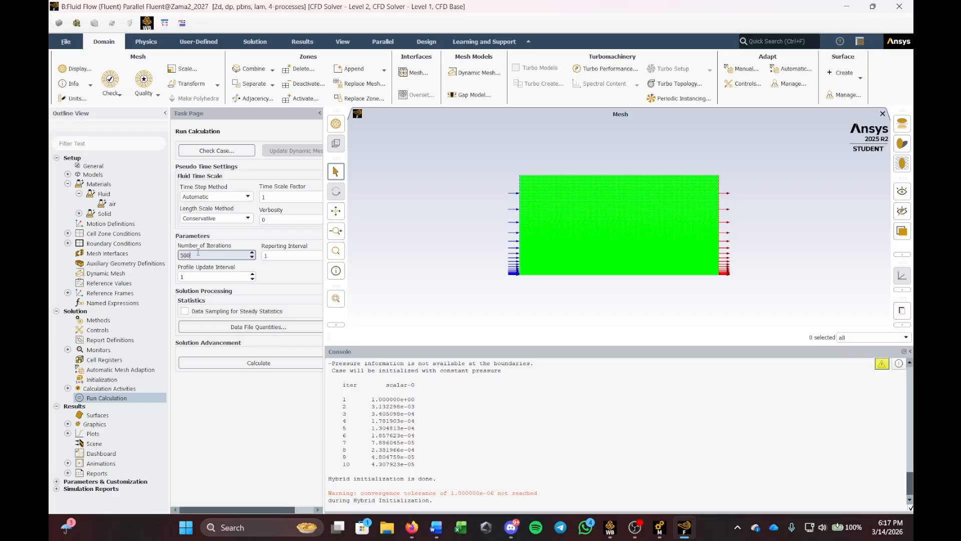
{"action": "left_click", "coordinate": [251, 362]}
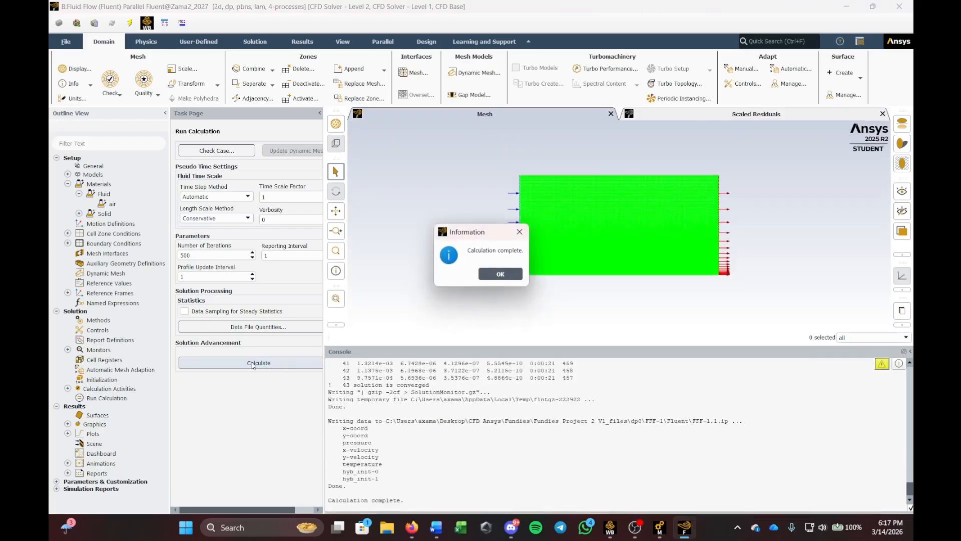
{"action": "left_click", "coordinate": [500, 273]}
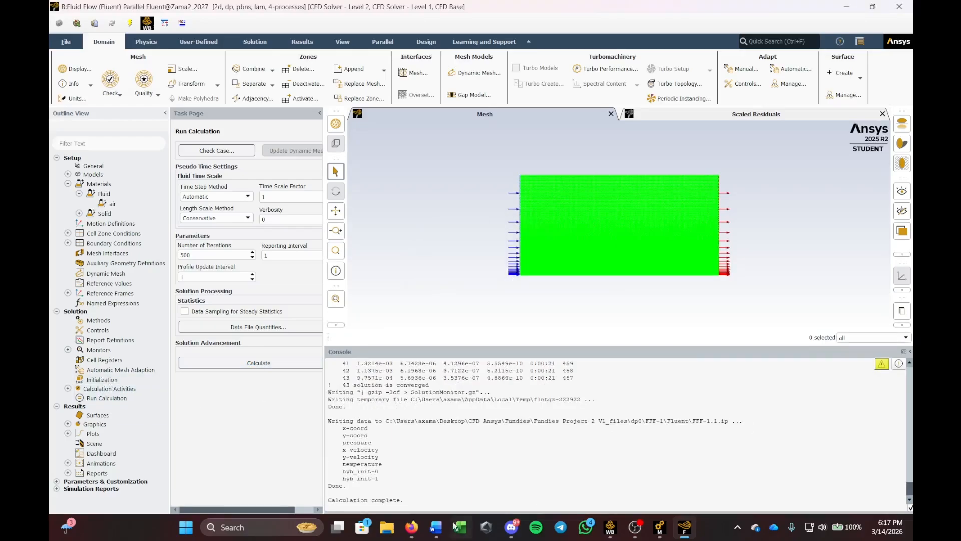
Step: Switch to Firefox to read part a of the Project 2 assignment about velocity and pressure contours, then return to Fluent
{"action": "left_click", "coordinate": [412, 527]}
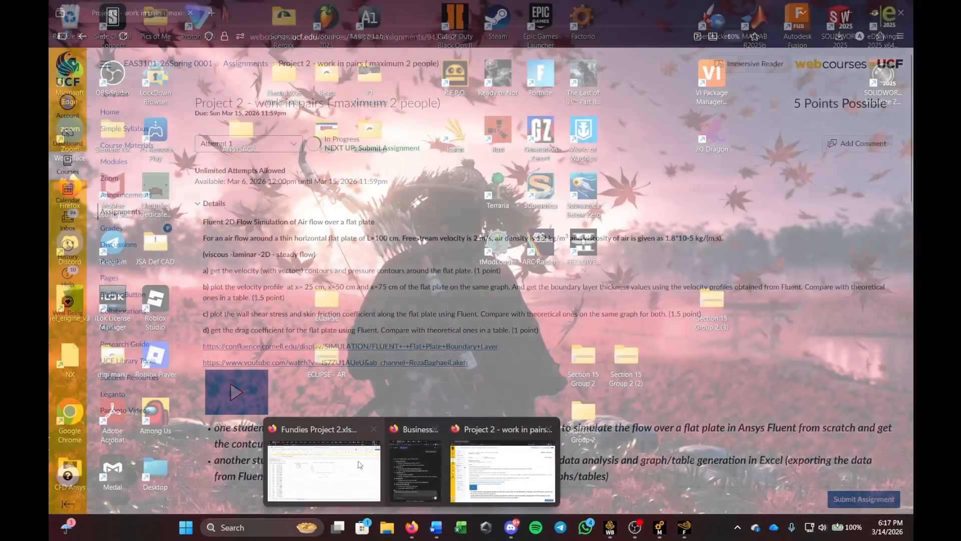
{"action": "left_click", "coordinate": [503, 470]}
{"action": "left_click_drag", "start_coordinate": [208, 271], "coordinate": [400, 271]}
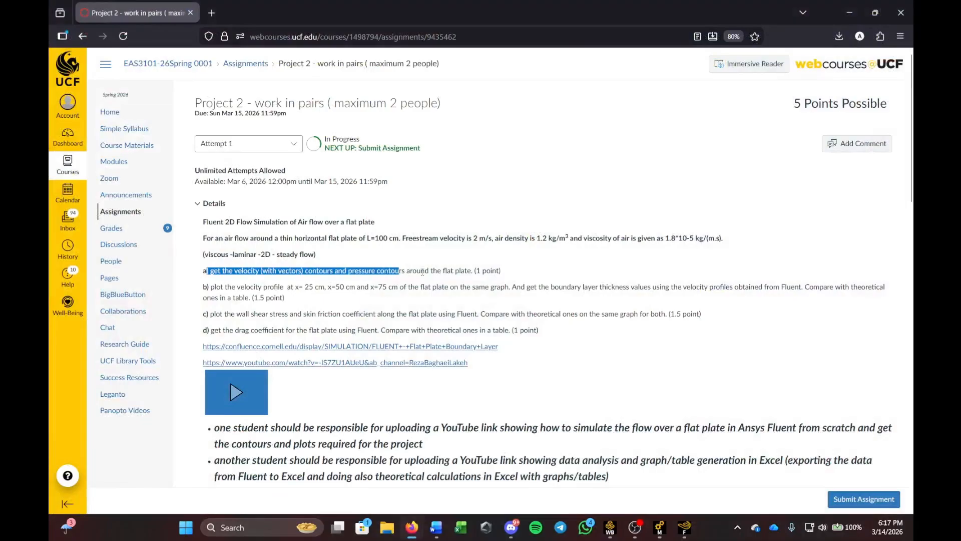
{"action": "left_click", "coordinate": [373, 259]}
{"action": "key", "text": "alt+Tab"}
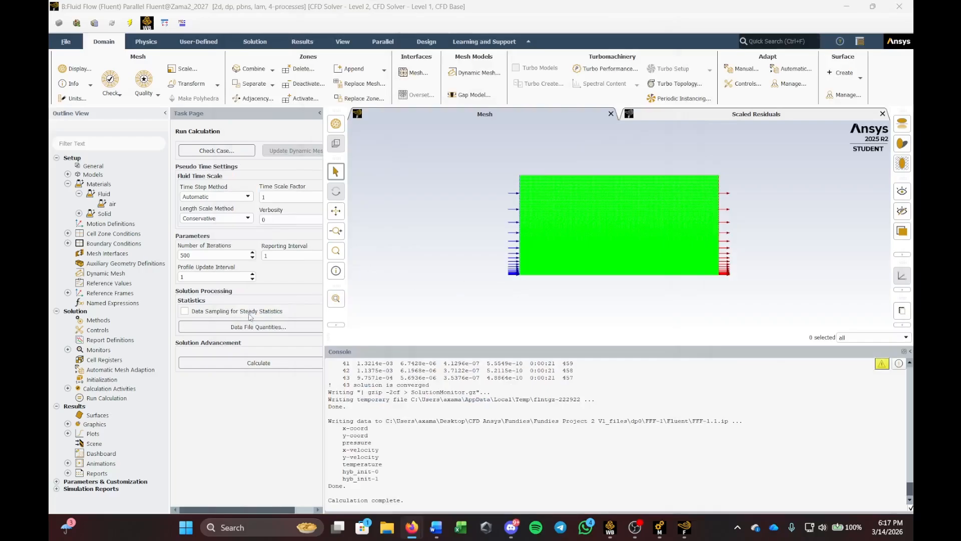
Step: Create and display a velocity vector plot named vel-vec-con, colored by velocity magnitude
{"action": "left_click", "coordinate": [68, 424]}
{"action": "scroll", "coordinate": [75, 428], "scroll_direction": "down", "scroll_amount": 1}
{"action": "right_click", "coordinate": [114, 429]}
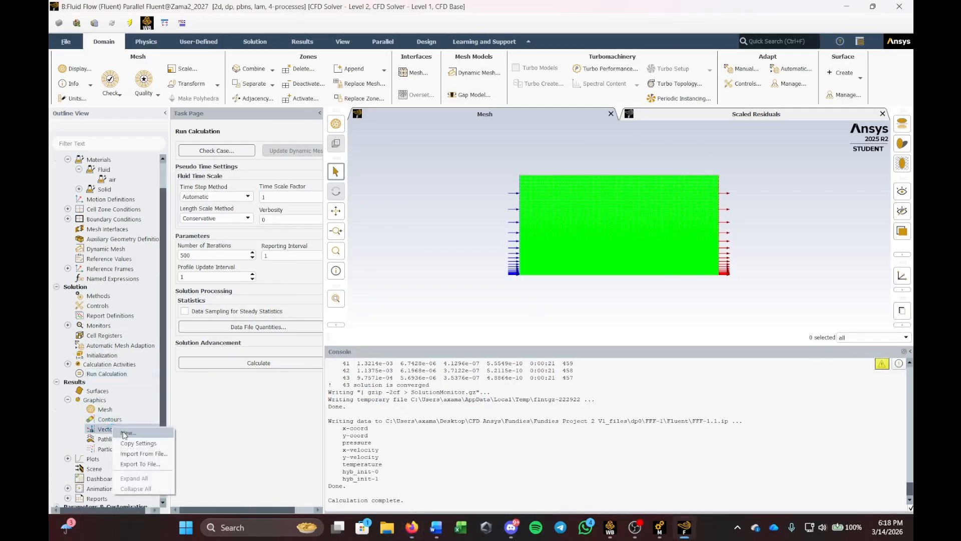
{"action": "left_click", "coordinate": [125, 434]}
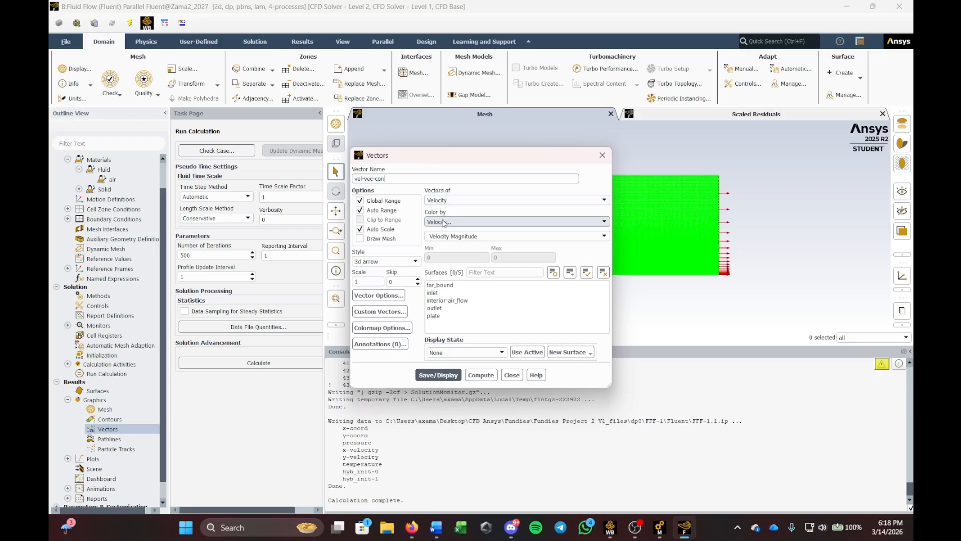
{"action": "left_click", "coordinate": [477, 376]}
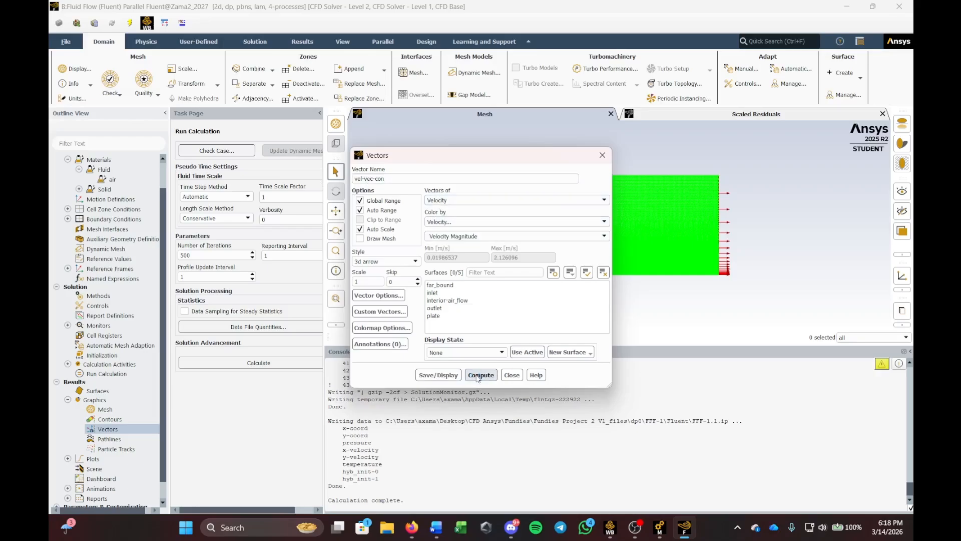
{"action": "left_click", "coordinate": [438, 375]}
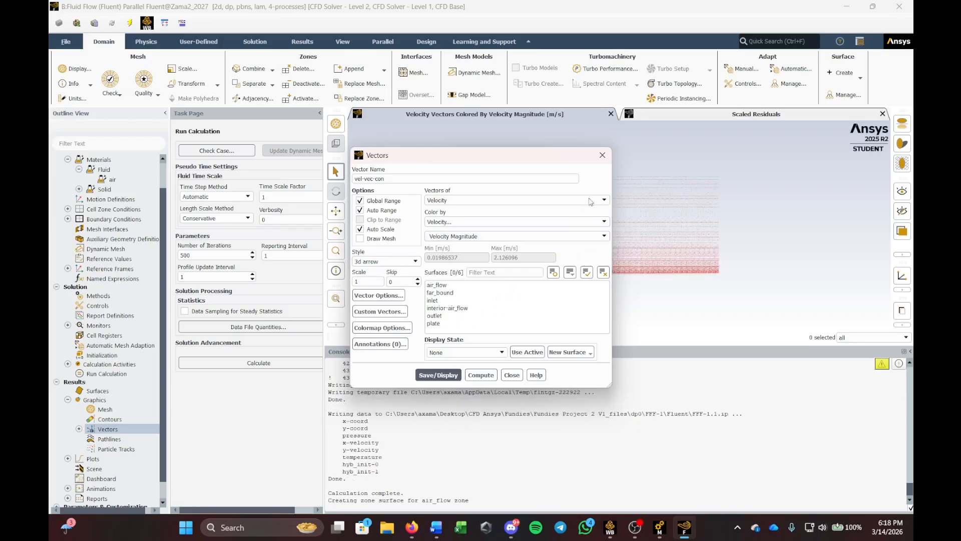
{"action": "left_click", "coordinate": [603, 159]}
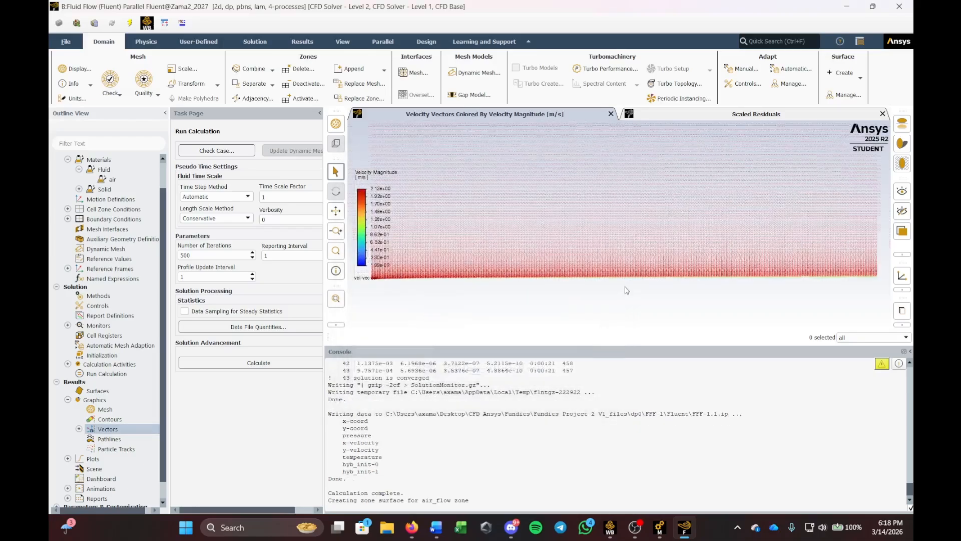
Step: Change the number format of the velocity vector plot's color legend to float
{"action": "scroll", "coordinate": [634, 262], "scroll_direction": "up", "scroll_amount": 7}
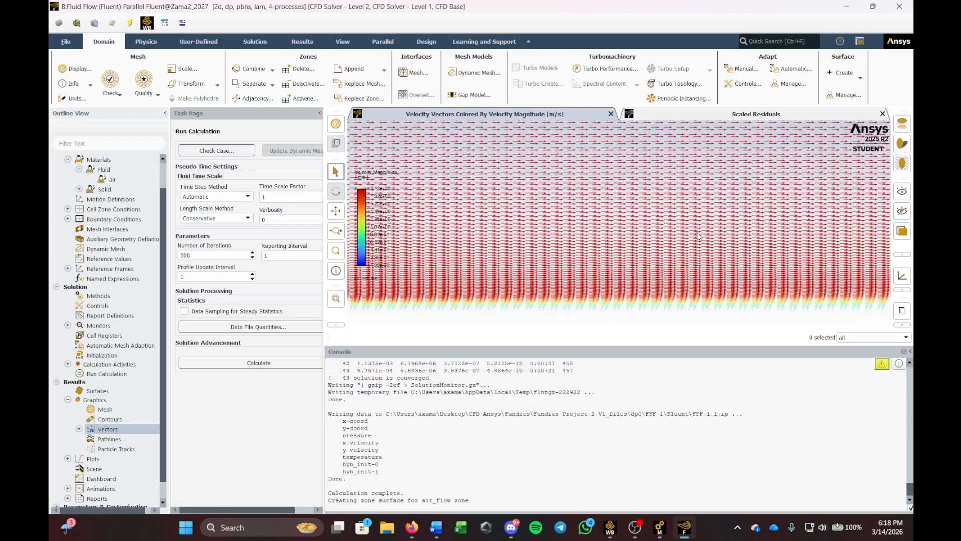
{"action": "scroll", "coordinate": [654, 308], "scroll_direction": "up", "scroll_amount": 5}
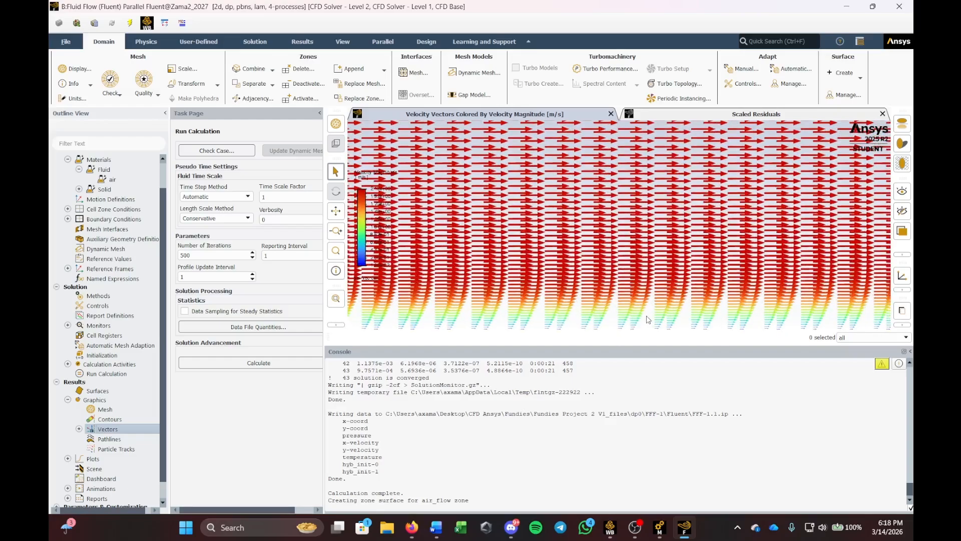
{"action": "scroll", "coordinate": [649, 324], "scroll_direction": "up", "scroll_amount": 2}
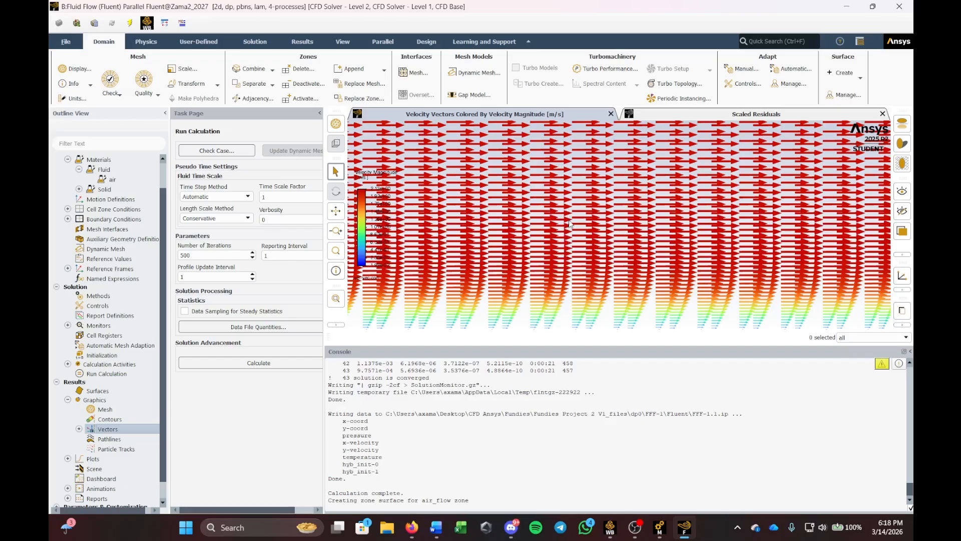
{"action": "scroll", "coordinate": [573, 230], "scroll_direction": "up", "scroll_amount": 1}
{"action": "scroll", "coordinate": [439, 262], "scroll_direction": "down", "scroll_amount": 6}
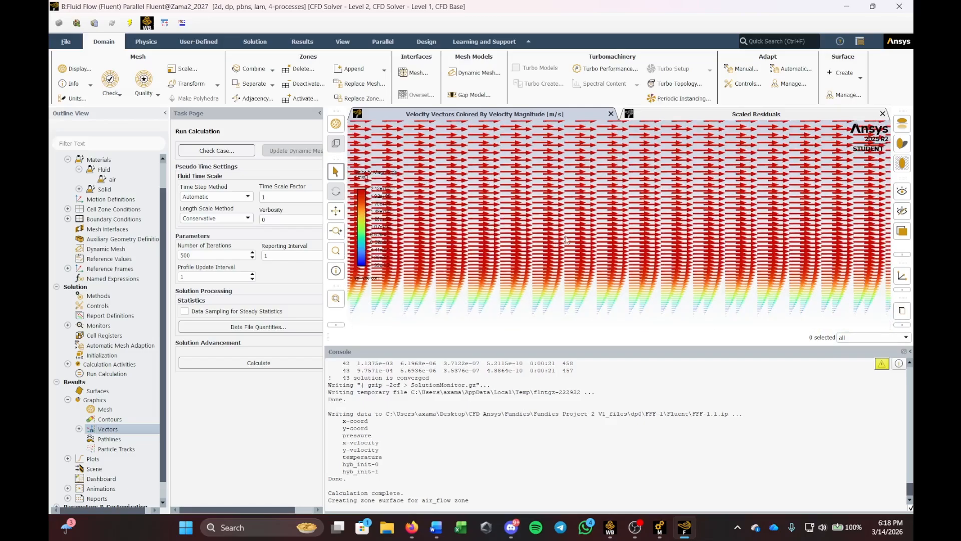
{"action": "left_click", "coordinate": [393, 215]}
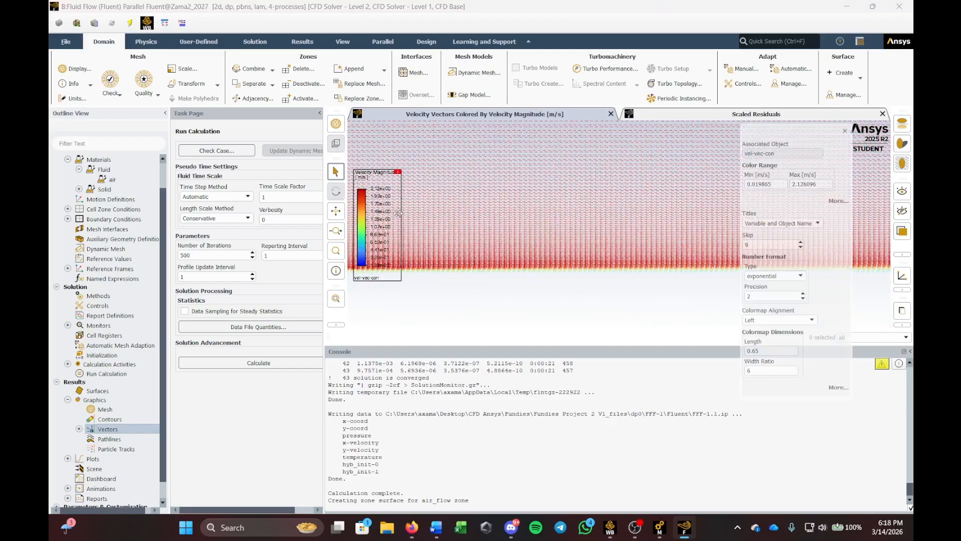
{"action": "left_click", "coordinate": [767, 276]}
{"action": "left_click", "coordinate": [752, 287]}
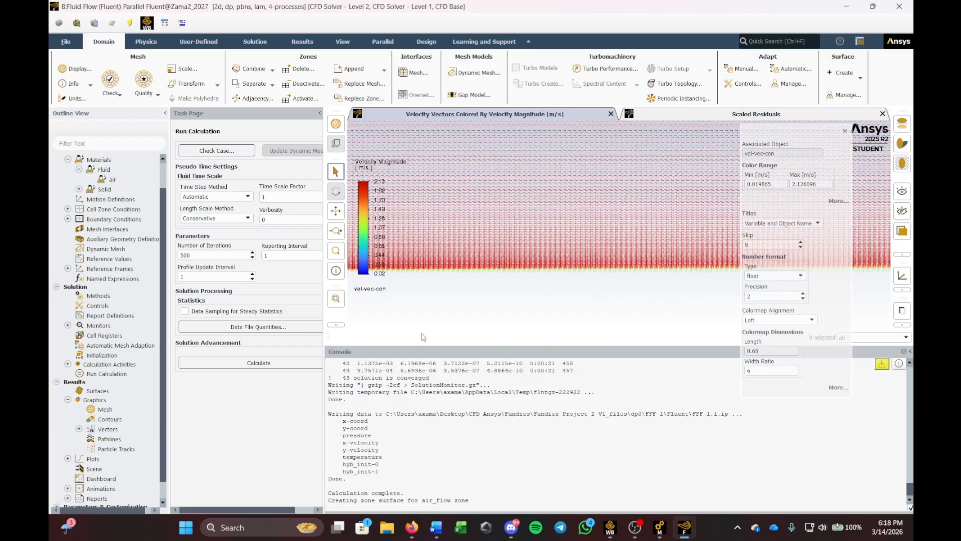
Step: Create and display a filled contour plot of velocity magnitude, and inspect the flow along the plate
{"action": "right_click", "coordinate": [108, 420]}
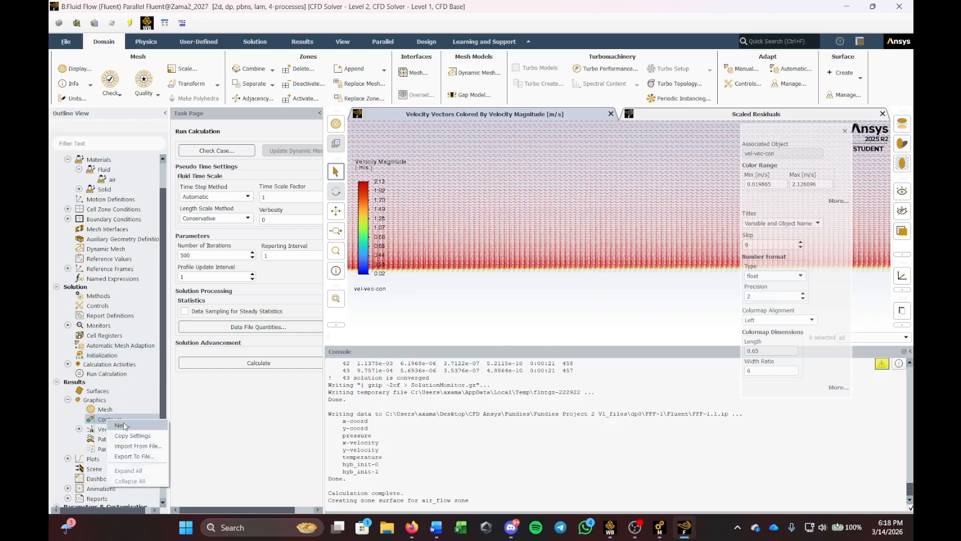
{"action": "left_click", "coordinate": [125, 425]}
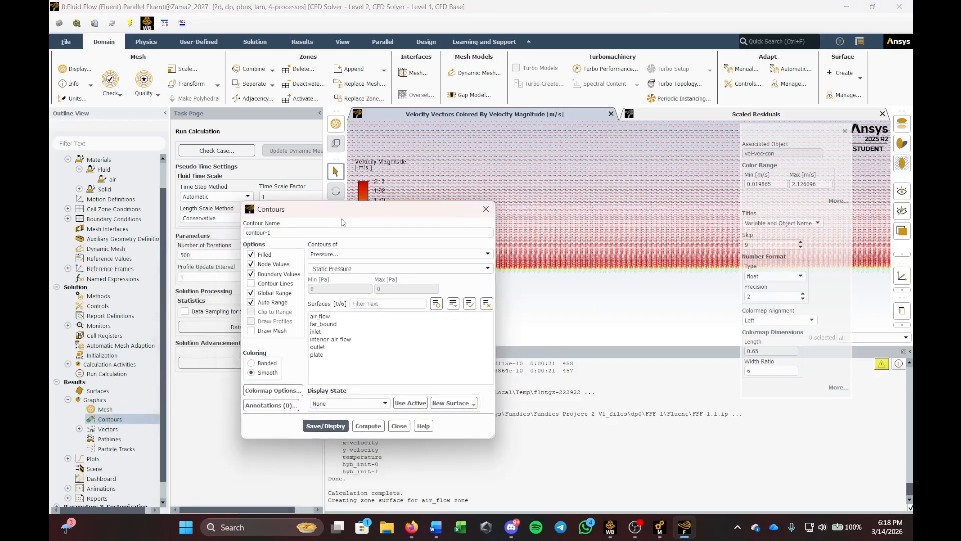
{"action": "left_click", "coordinate": [350, 220]}
{"action": "left_click", "coordinate": [349, 242]}
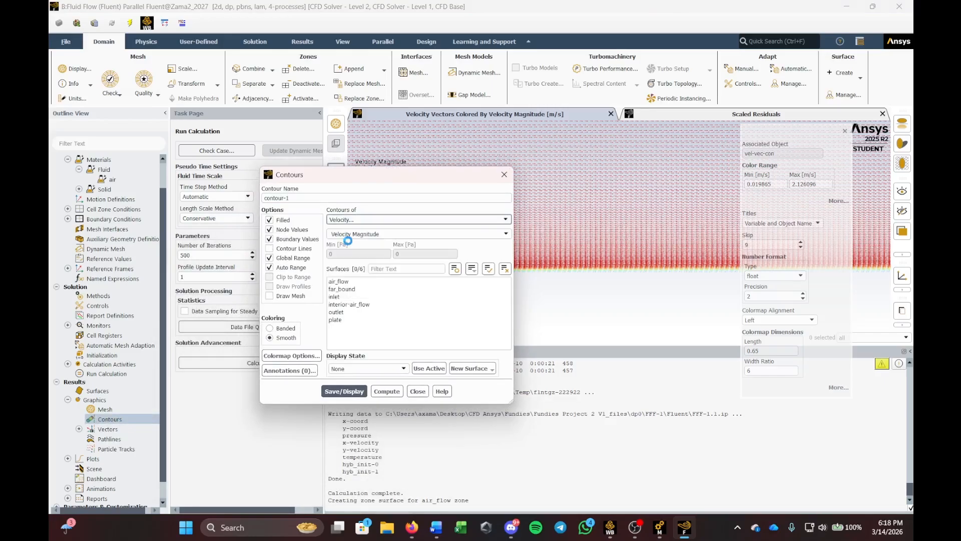
{"action": "left_click", "coordinate": [386, 391]}
{"action": "left_click", "coordinate": [345, 391]}
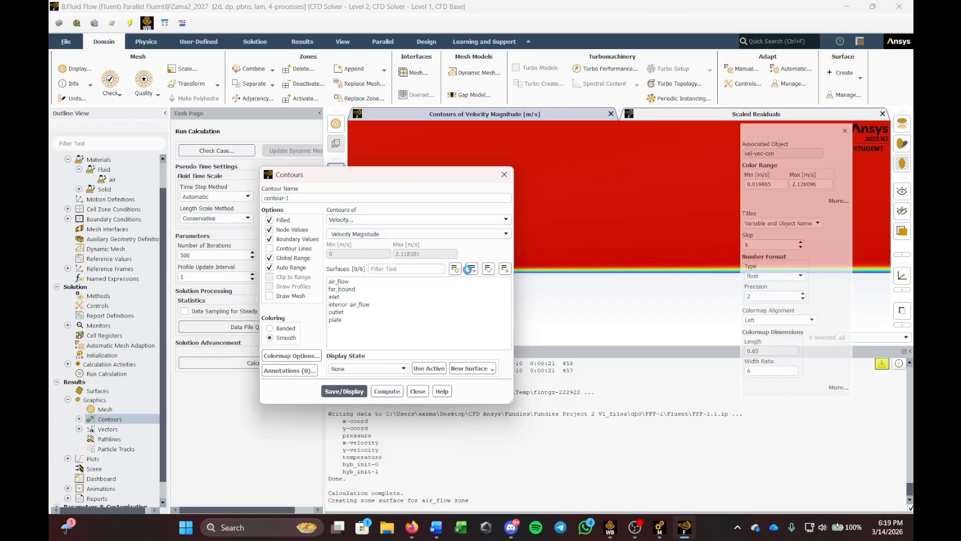
{"action": "left_click", "coordinate": [504, 174]}
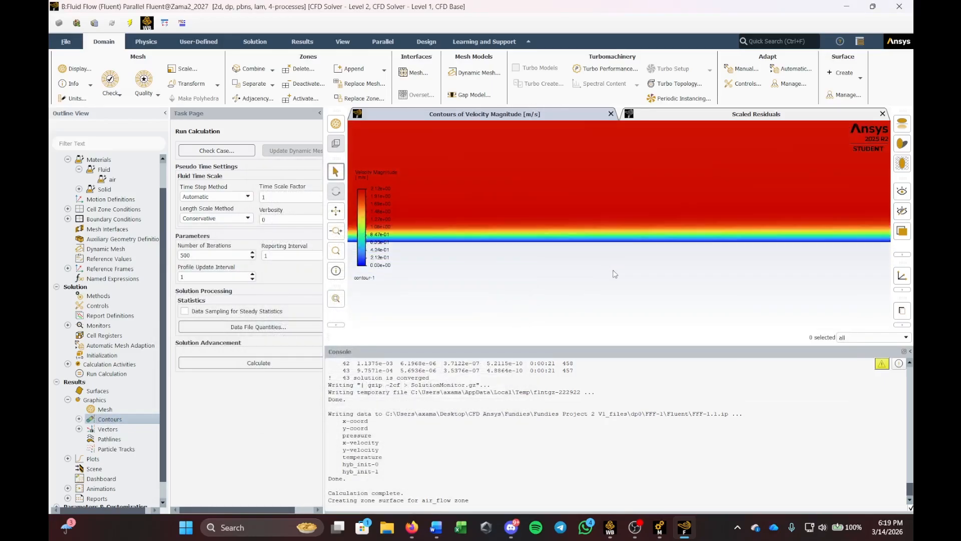
{"action": "scroll", "coordinate": [583, 206], "scroll_direction": "up", "scroll_amount": 2}
{"action": "scroll", "coordinate": [585, 253], "scroll_direction": "down", "scroll_amount": 8}
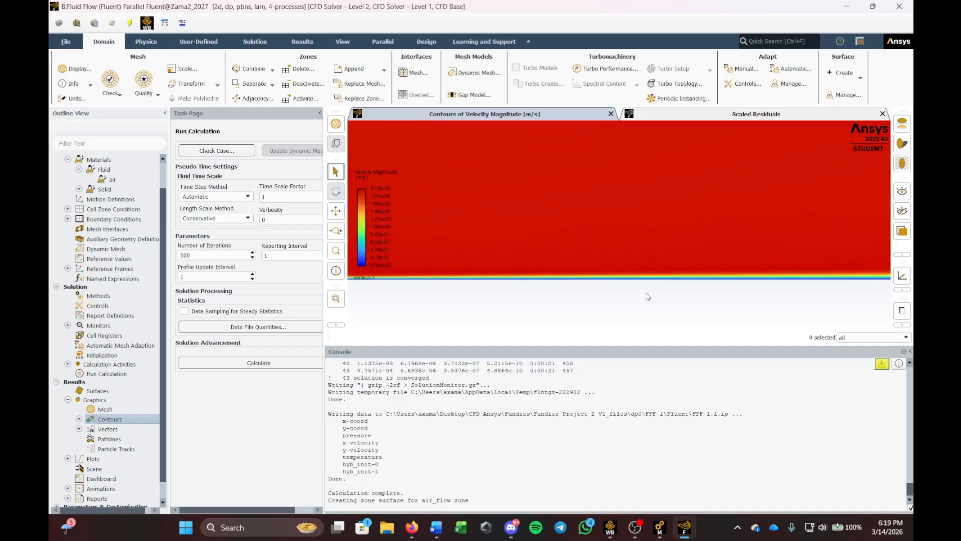
{"action": "scroll", "coordinate": [510, 317], "scroll_direction": "up", "scroll_amount": 4}
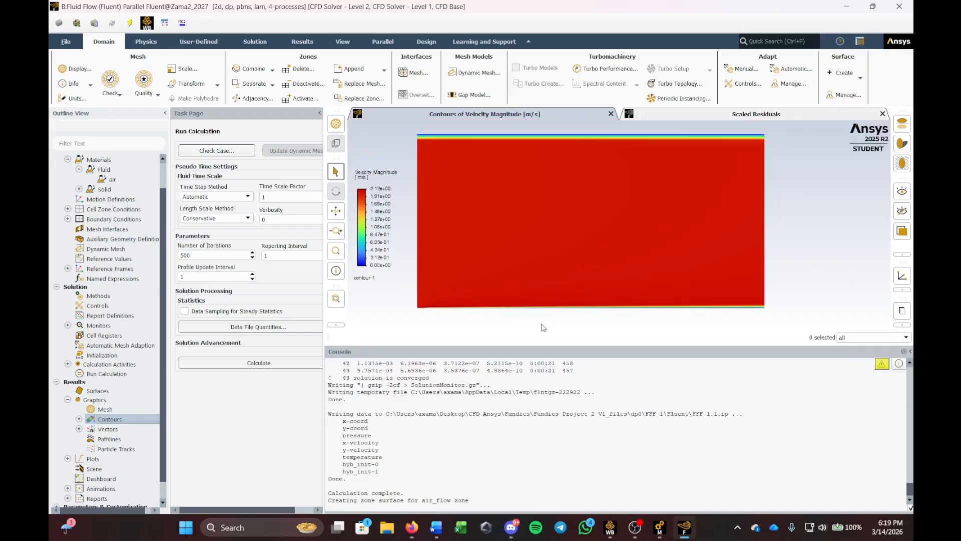
Step: Edit contour-1 to show static pressure on the air_flow surface and display it
{"action": "right_click", "coordinate": [128, 419]}
{"action": "right_click", "coordinate": [109, 421]}
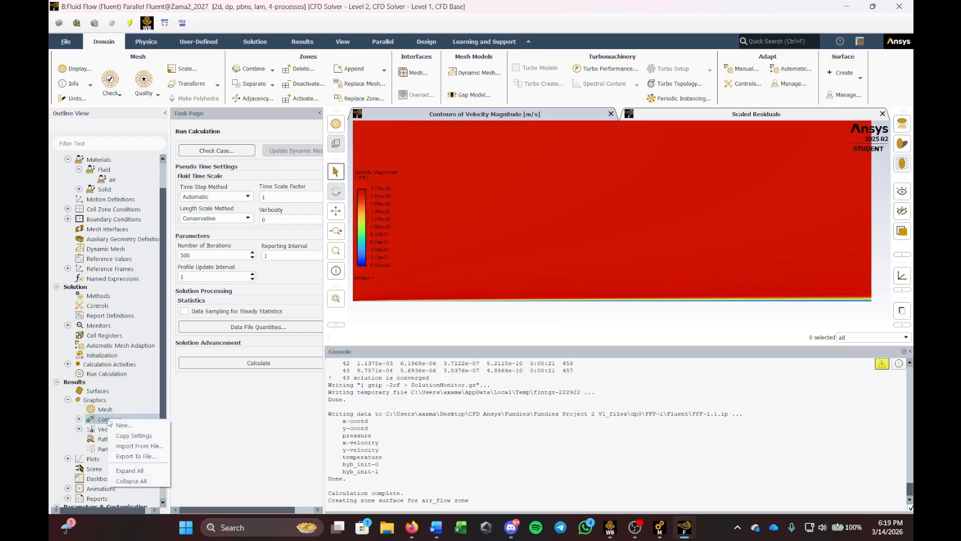
{"action": "left_click", "coordinate": [79, 419]}
{"action": "right_click", "coordinate": [119, 429]}
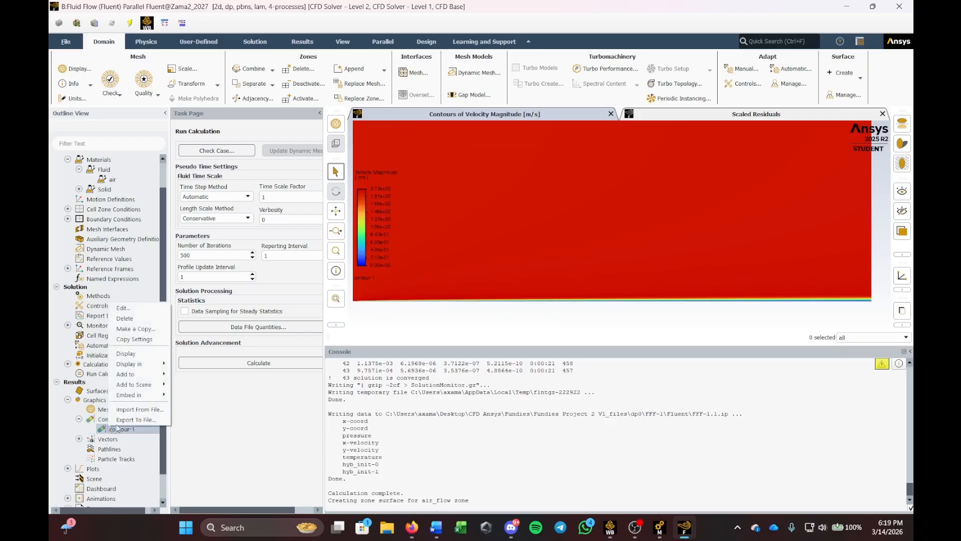
{"action": "left_click", "coordinate": [138, 309]}
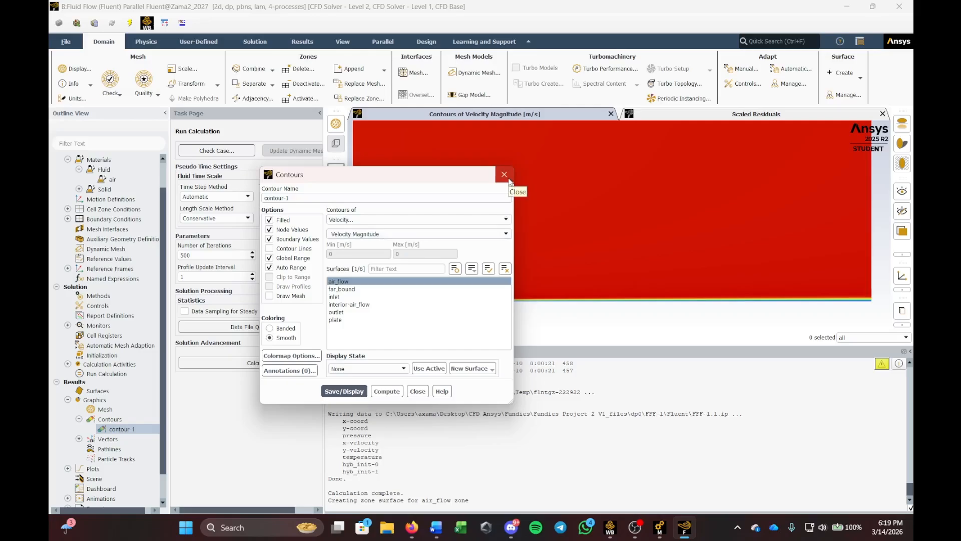
{"action": "left_click", "coordinate": [465, 220]}
{"action": "left_click", "coordinate": [342, 228]}
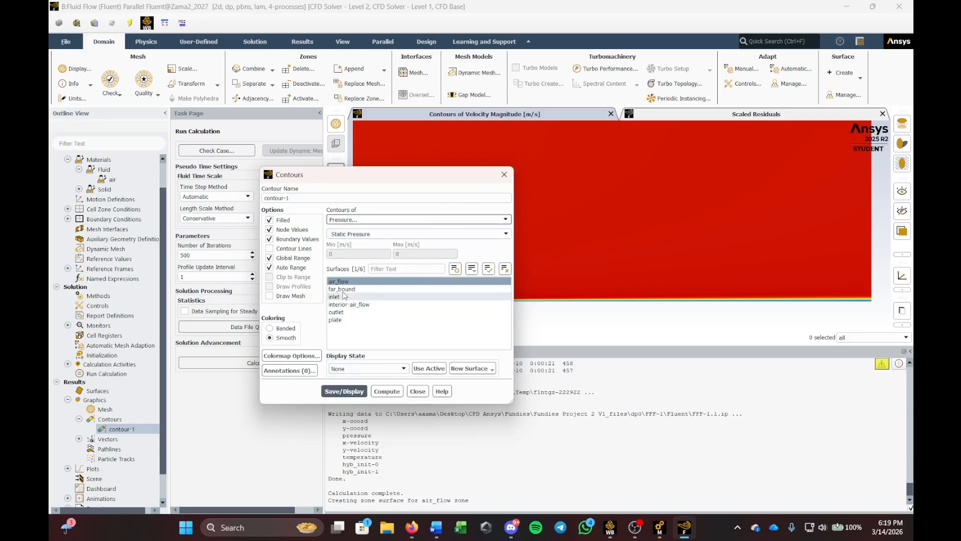
{"action": "left_click", "coordinate": [344, 391]}
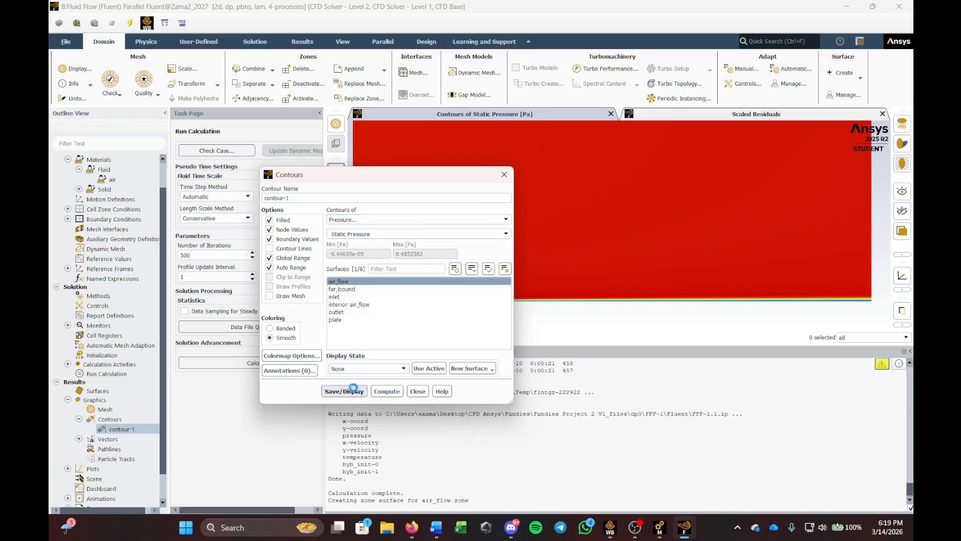
{"action": "left_click", "coordinate": [504, 174]}
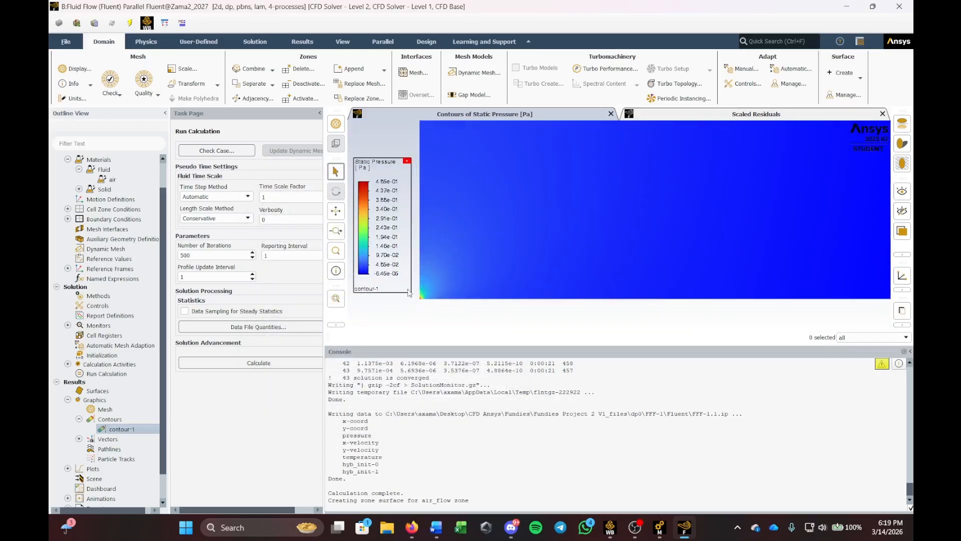
{"action": "scroll", "coordinate": [472, 272], "scroll_direction": "down", "scroll_amount": 2}
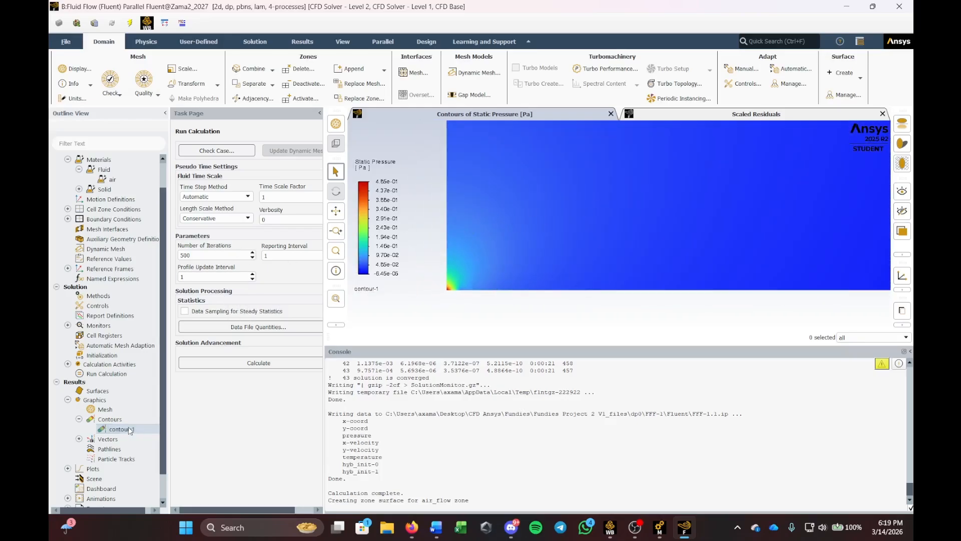
Step: Change contour-1 to dynamic pressure and display it
{"action": "double_click", "coordinate": [120, 428]}
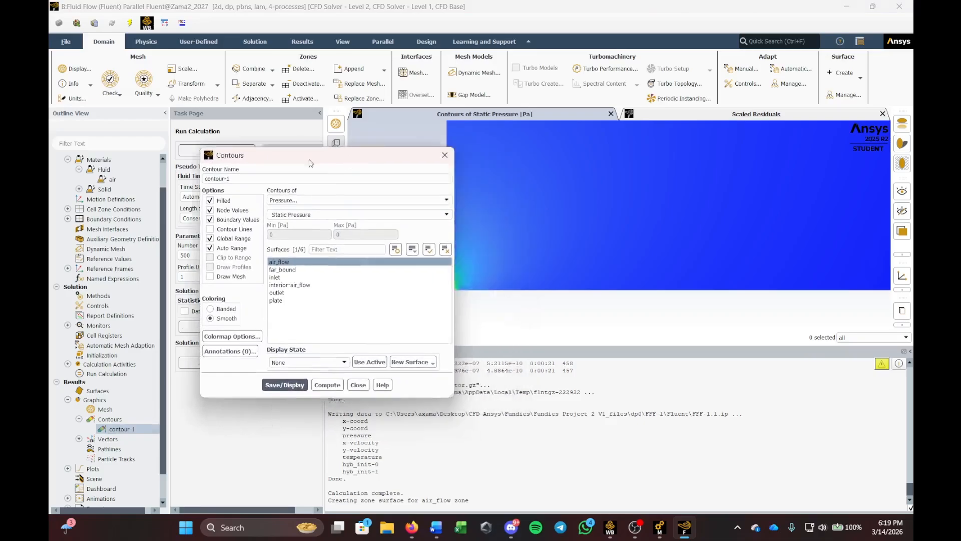
{"action": "left_click", "coordinate": [291, 211]}
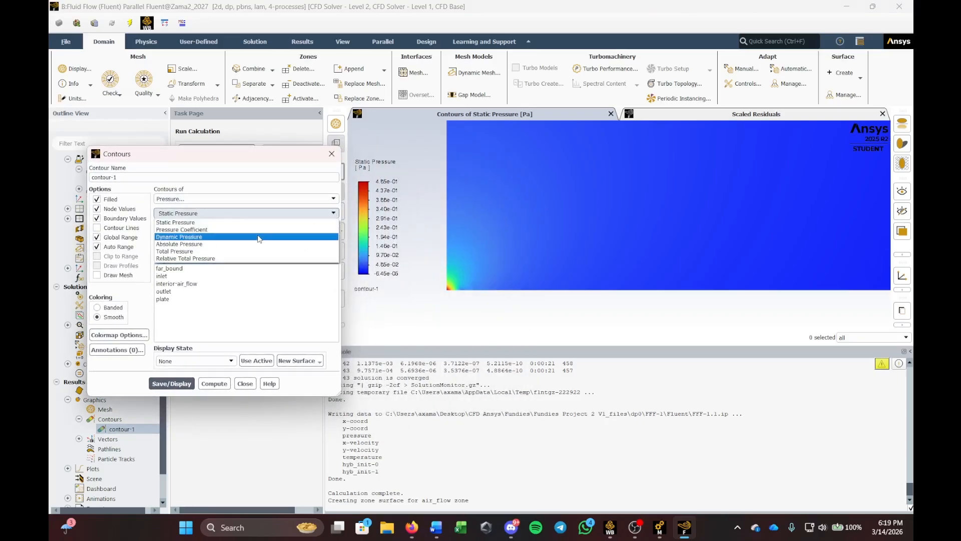
{"action": "left_click", "coordinate": [260, 236]}
{"action": "left_click", "coordinate": [171, 361]}
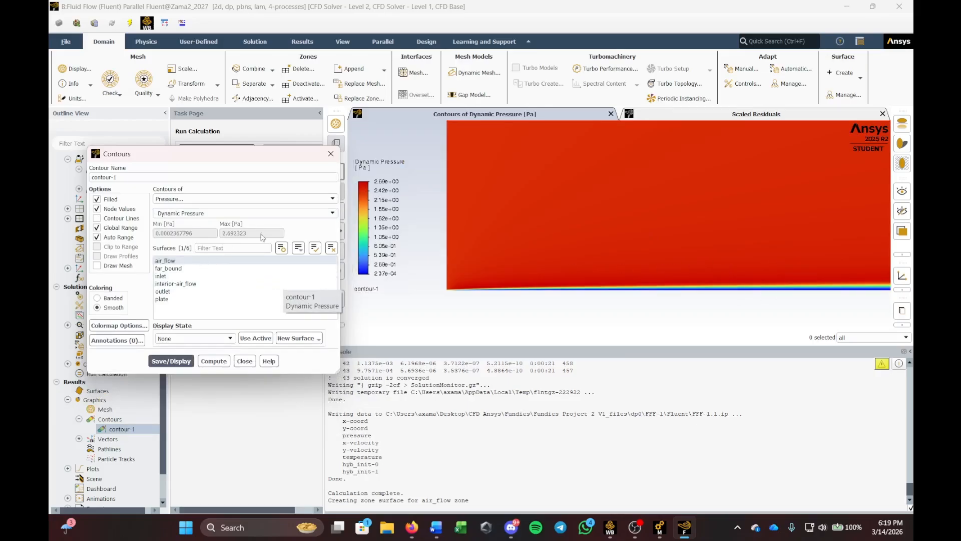
Step: Change contour-1 to total pressure, display it, and close the contour settings
{"action": "scroll", "coordinate": [617, 196], "scroll_direction": "up", "scroll_amount": 3}
{"action": "scroll", "coordinate": [618, 197], "scroll_direction": "down", "scroll_amount": 5}
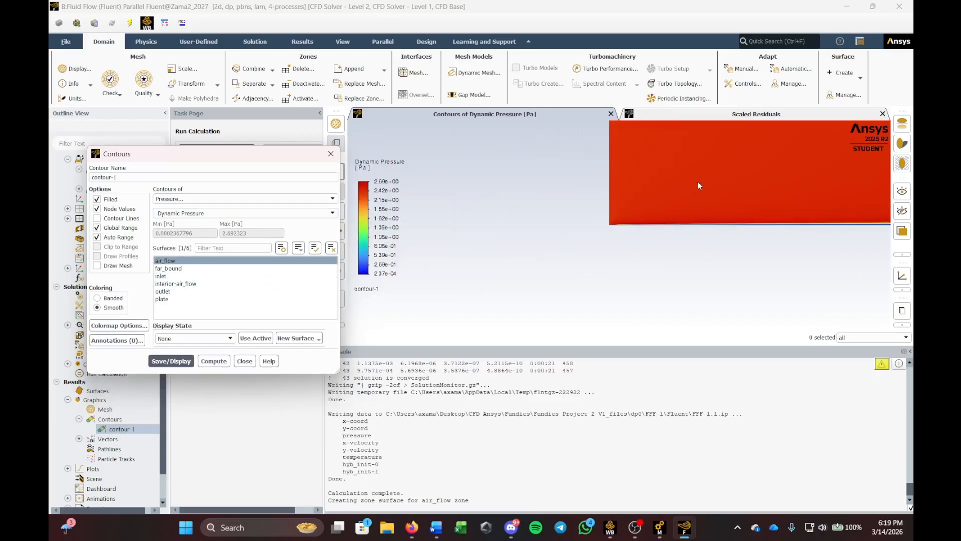
{"action": "scroll", "coordinate": [795, 153], "scroll_direction": "down", "scroll_amount": 1}
{"action": "scroll", "coordinate": [809, 160], "scroll_direction": "up", "scroll_amount": 3}
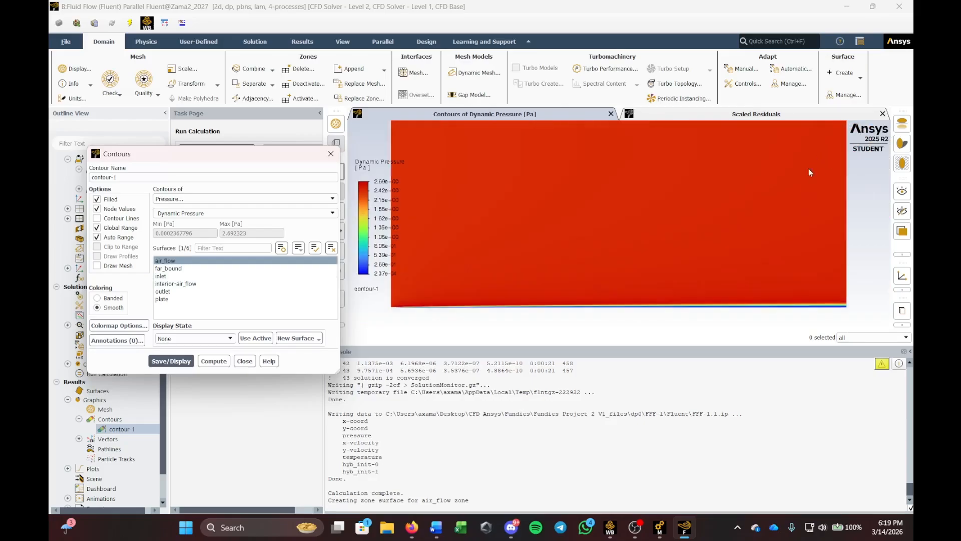
{"action": "left_click", "coordinate": [221, 213]}
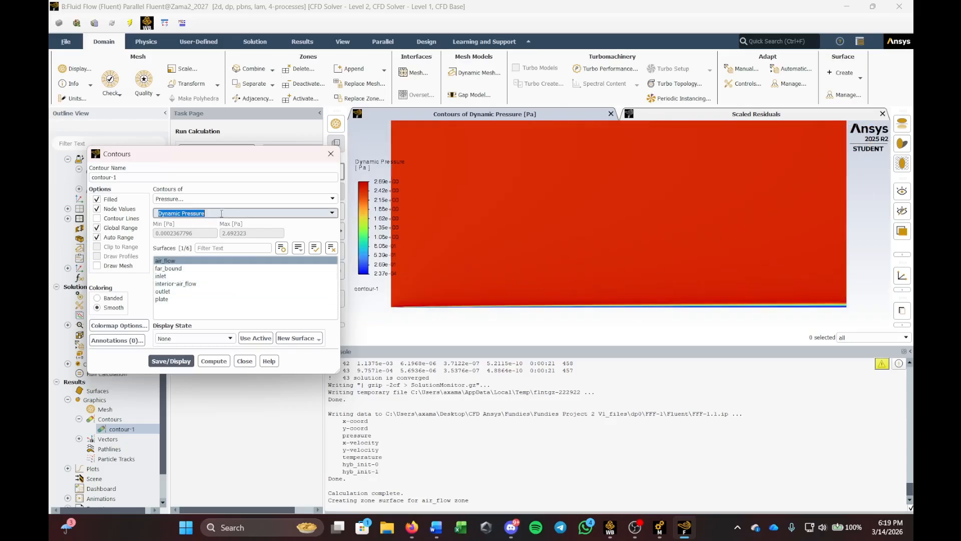
{"action": "left_click", "coordinate": [332, 213]}
{"action": "left_click", "coordinate": [190, 251]}
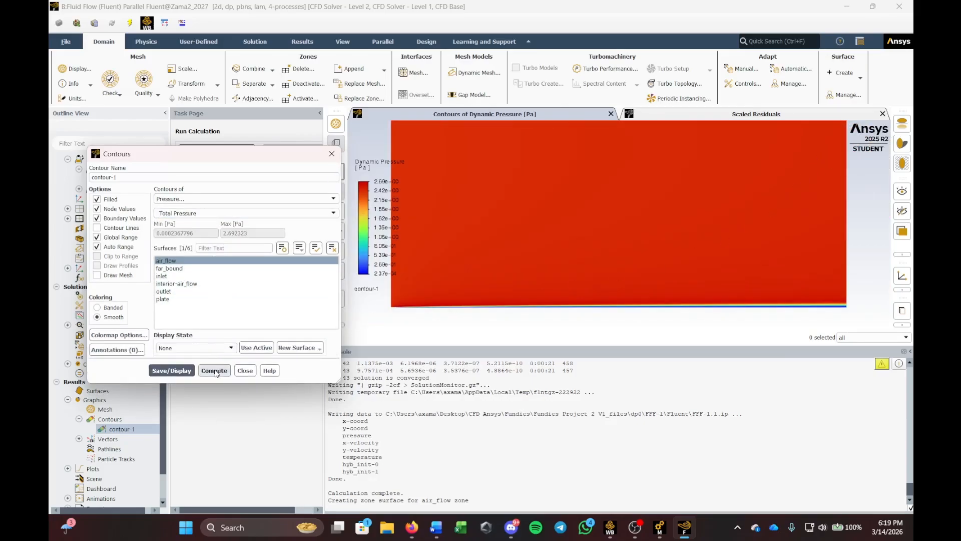
{"action": "left_click", "coordinate": [170, 371]}
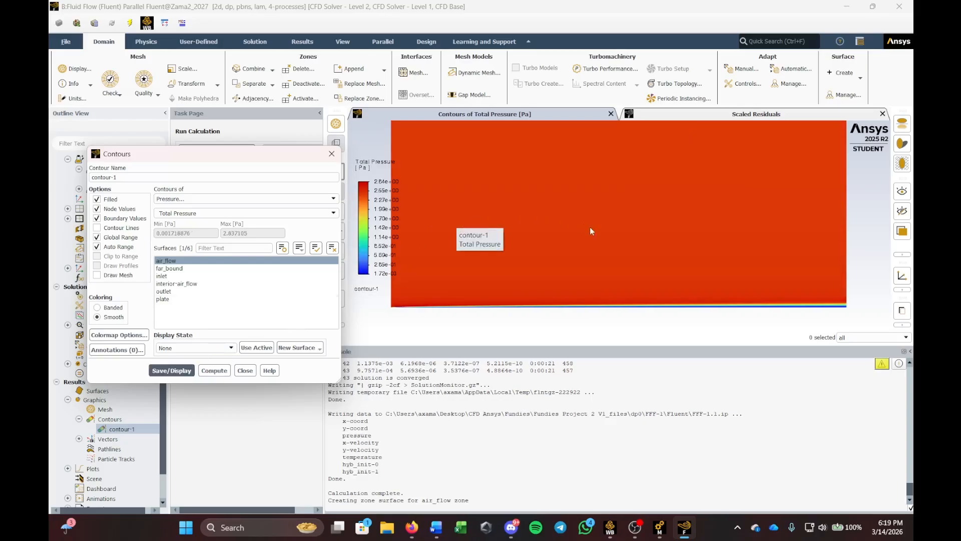
{"action": "scroll", "coordinate": [668, 226], "scroll_direction": "down", "scroll_amount": 3}
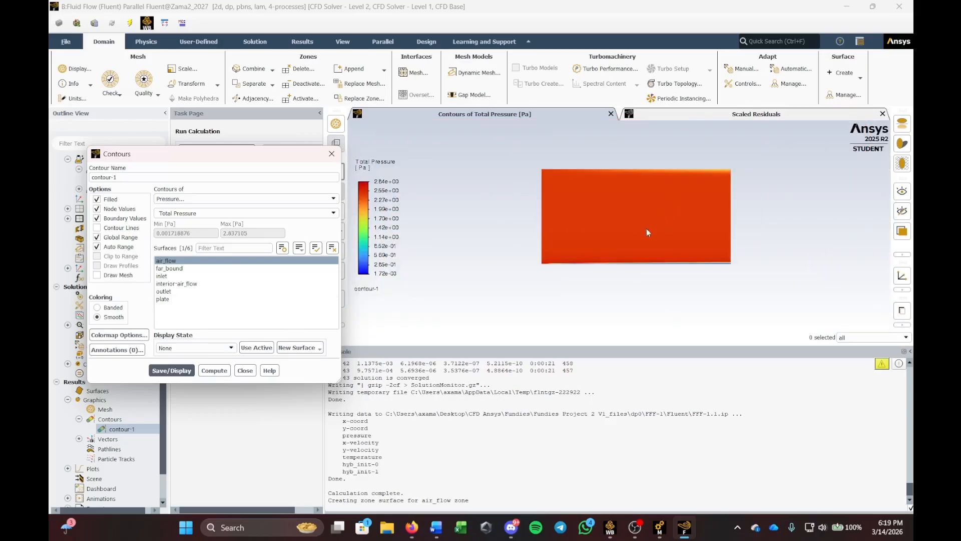
{"action": "scroll", "coordinate": [631, 236], "scroll_direction": "up", "scroll_amount": 4}
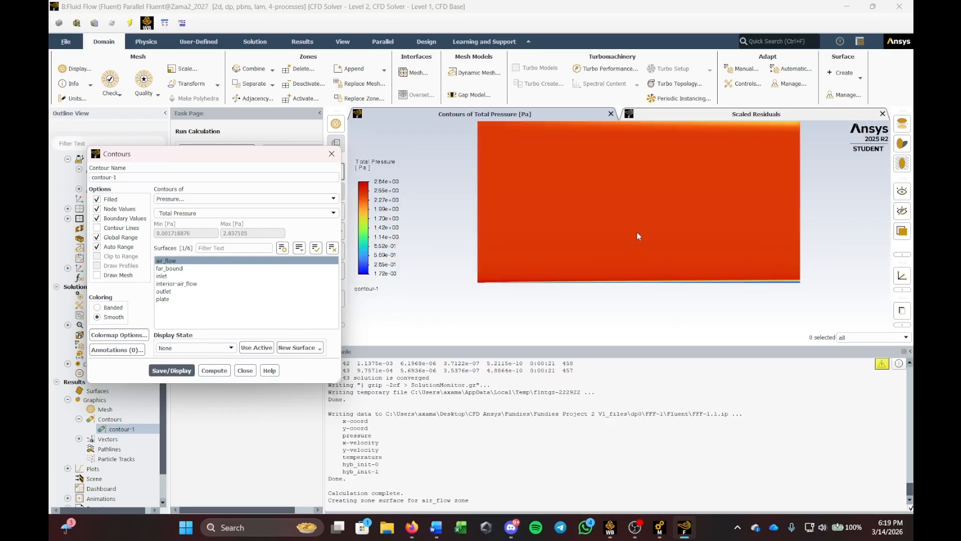
{"action": "left_click", "coordinate": [331, 154]}
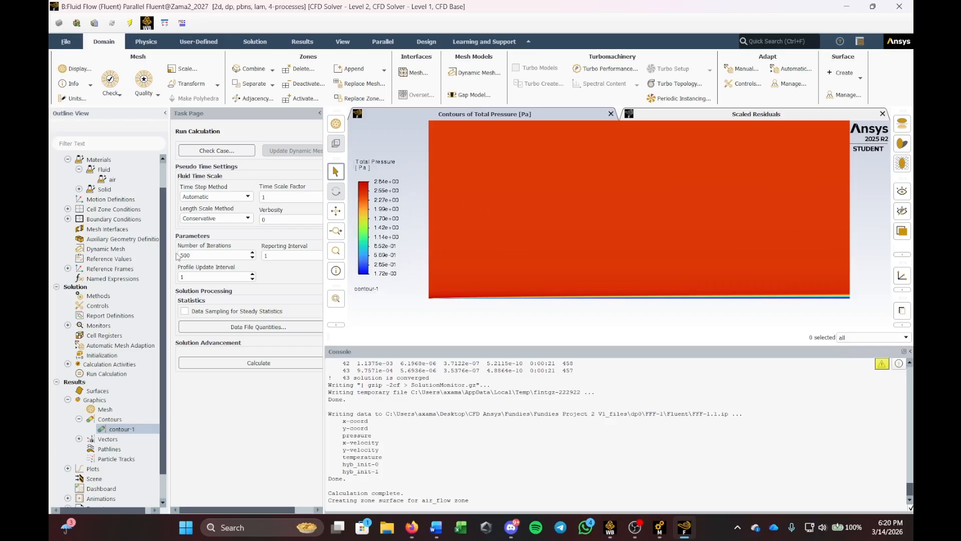
Step: Change the boundary type of the far_bound zone to symmetry and close its settings
{"action": "scroll", "coordinate": [95, 268], "scroll_direction": "up", "scroll_amount": 2}
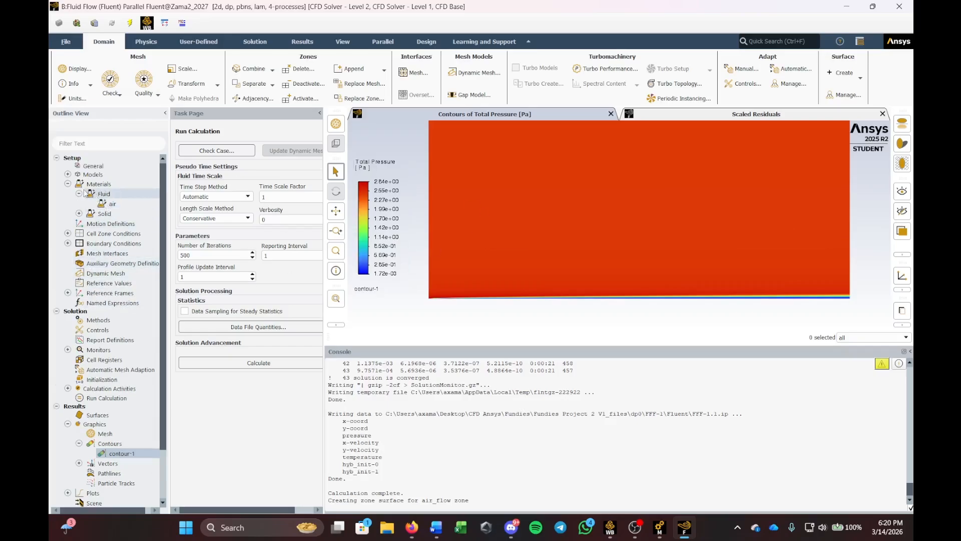
{"action": "left_click", "coordinate": [68, 174]}
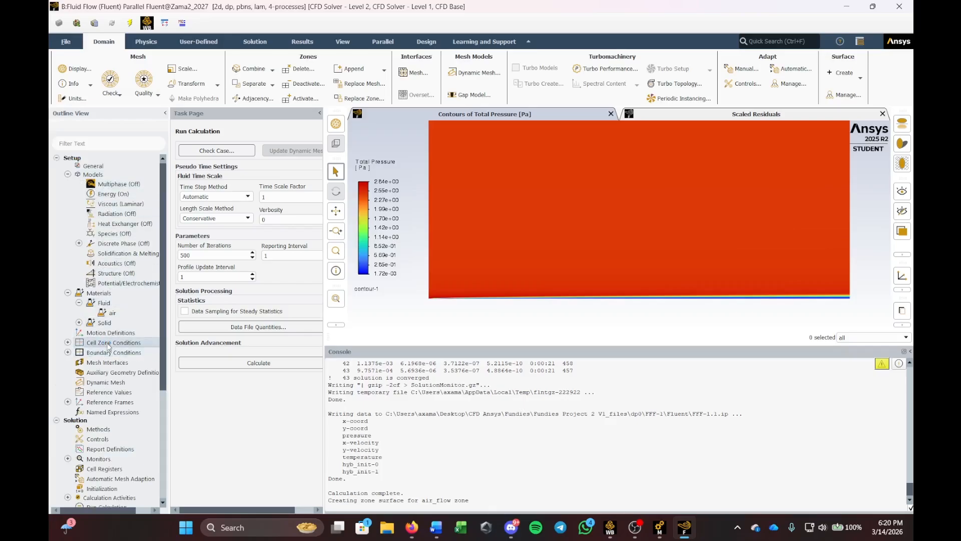
{"action": "left_click", "coordinate": [67, 342]}
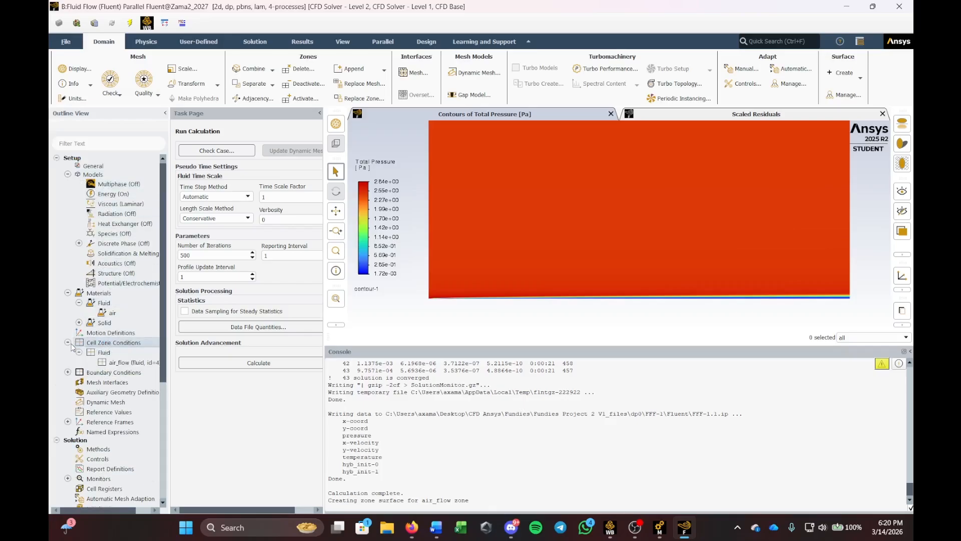
{"action": "left_click", "coordinate": [67, 372]}
{"action": "scroll", "coordinate": [109, 378], "scroll_direction": "down", "scroll_amount": 1}
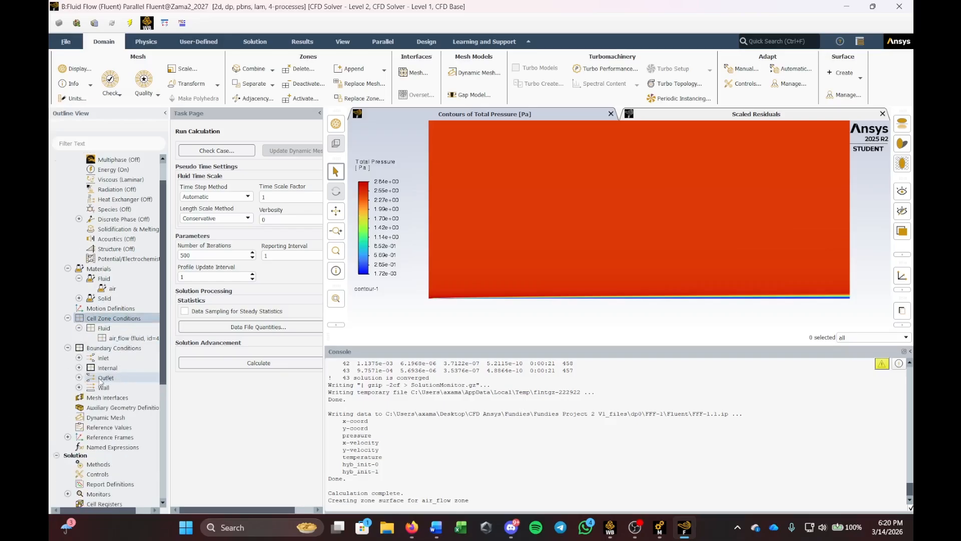
{"action": "left_click", "coordinate": [104, 388]}
{"action": "double_click", "coordinate": [107, 348]}
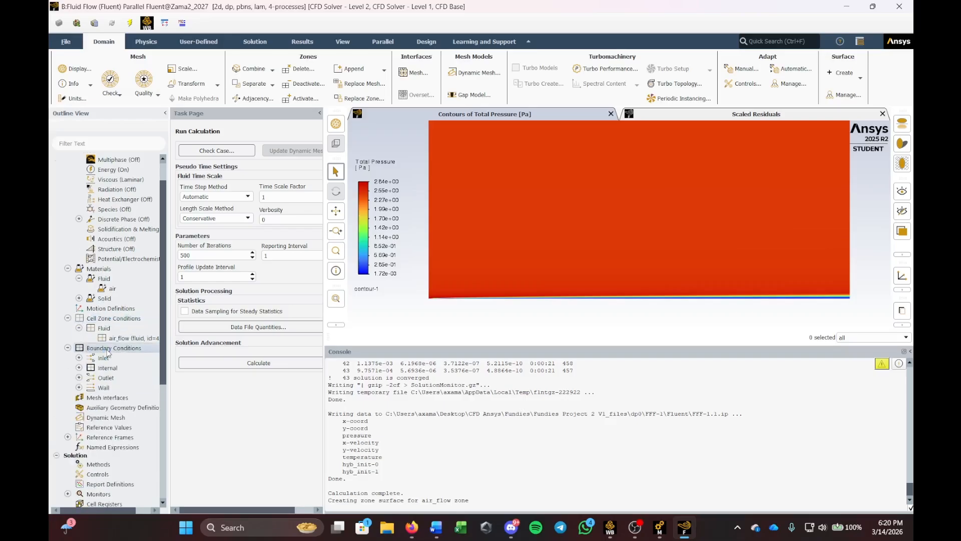
{"action": "left_click", "coordinate": [253, 414]}
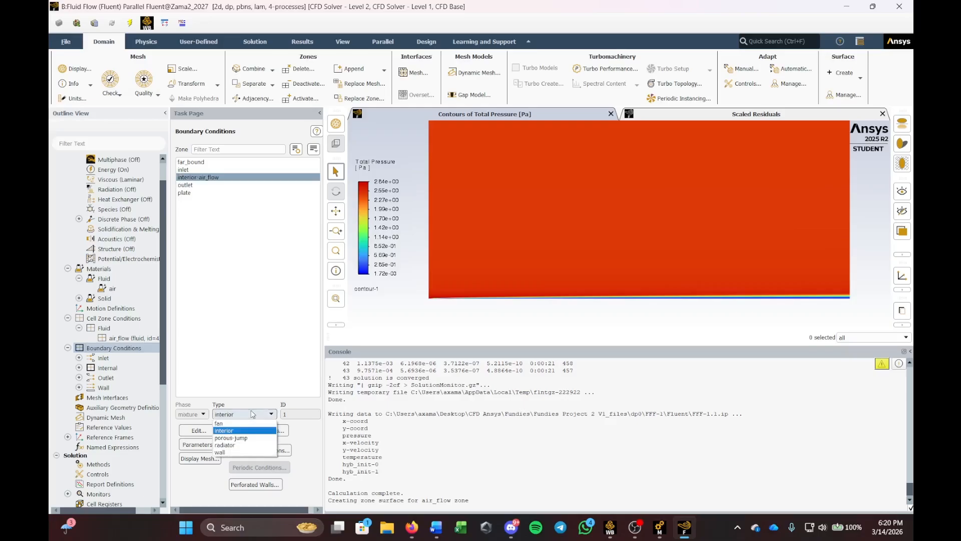
{"action": "left_click", "coordinate": [247, 351]}
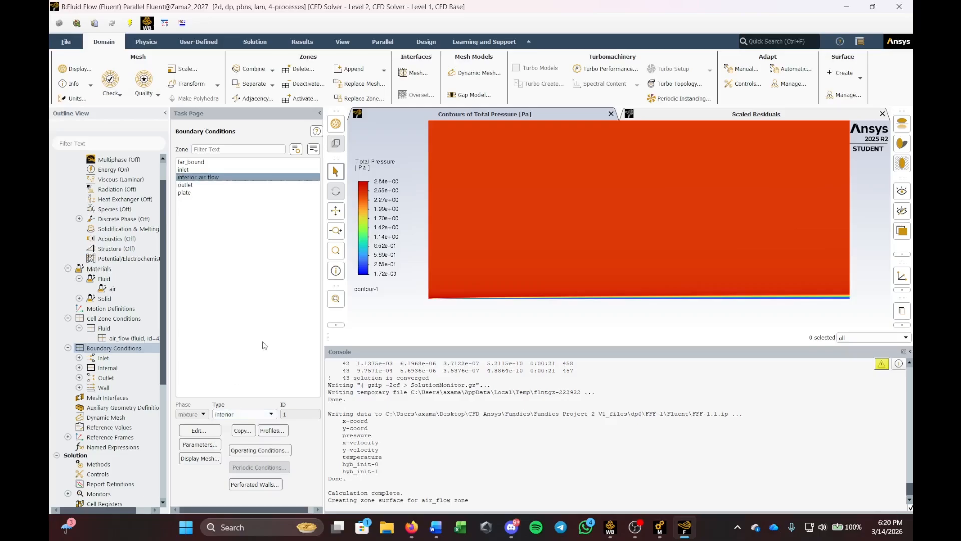
{"action": "left_click", "coordinate": [191, 162]}
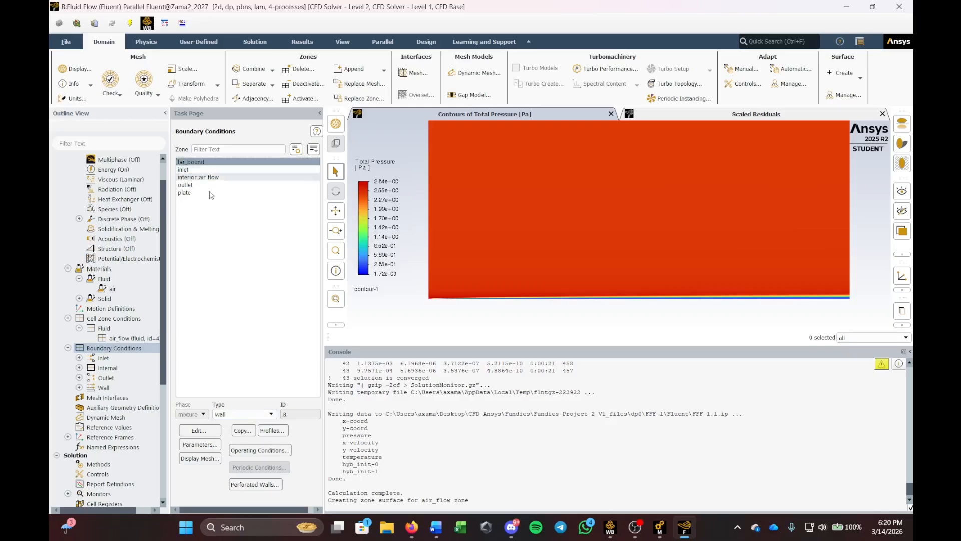
{"action": "left_click", "coordinate": [244, 414]}
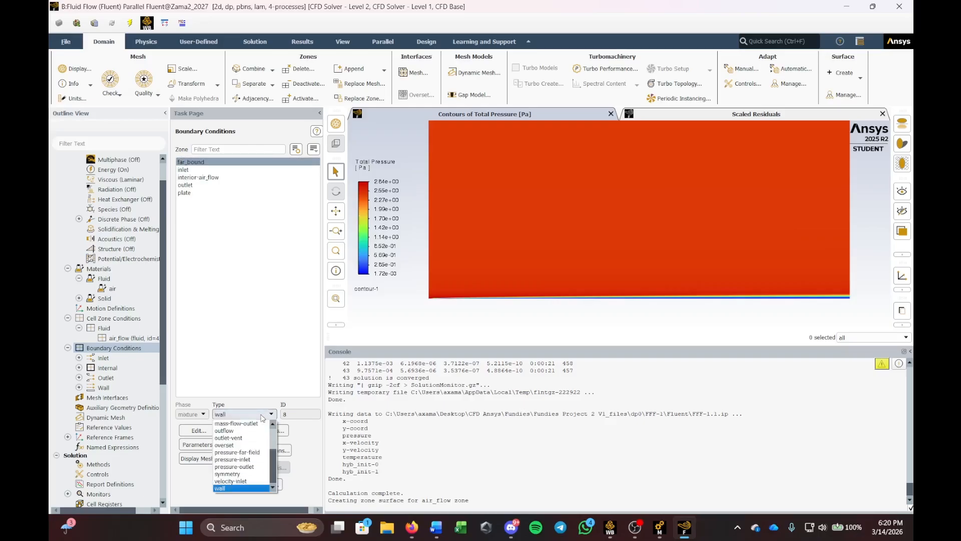
{"action": "left_click", "coordinate": [228, 474]}
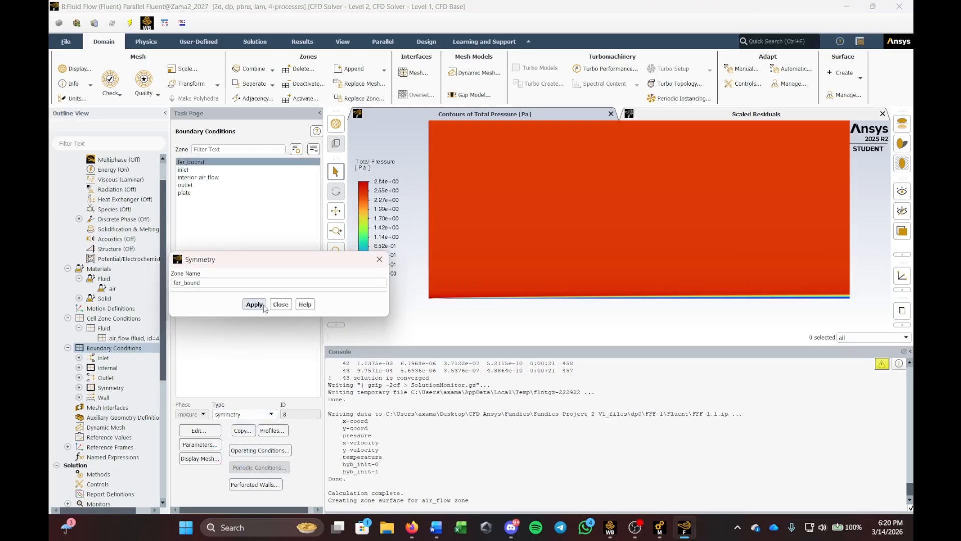
{"action": "left_click", "coordinate": [279, 304]}
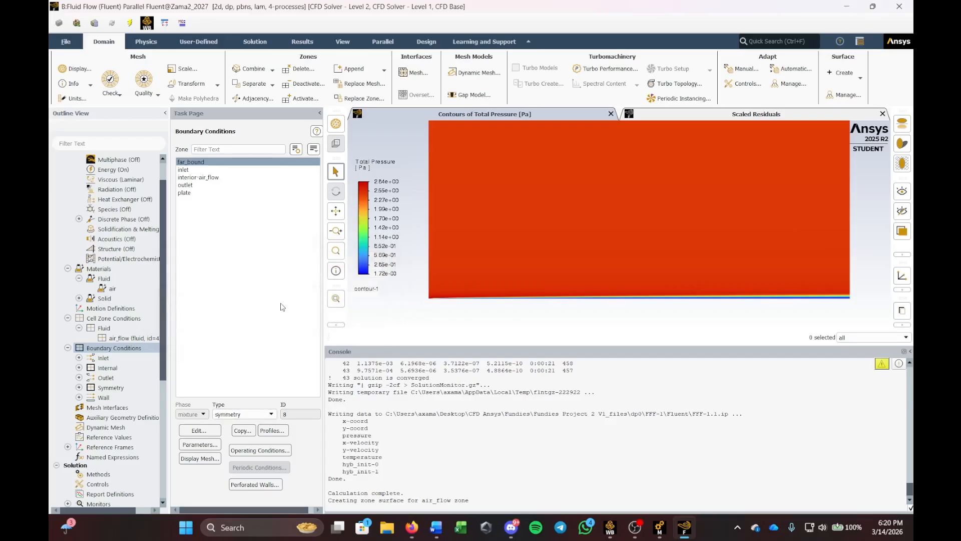
Step: Edit contour-1 to show velocity magnitude, compute its range, and display it
{"action": "scroll", "coordinate": [120, 380], "scroll_direction": "down", "scroll_amount": 6}
{"action": "right_click", "coordinate": [120, 429]}
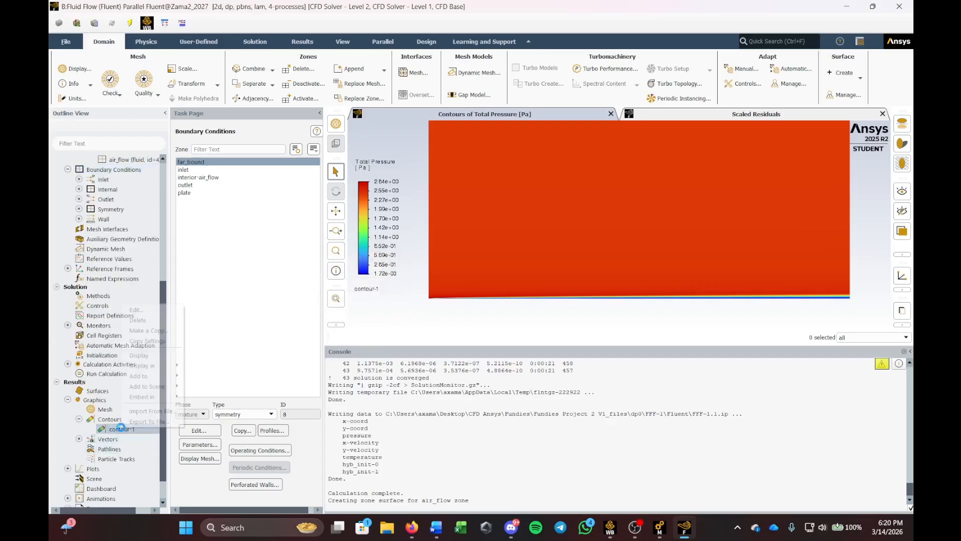
{"action": "left_click", "coordinate": [149, 310]}
{"action": "left_click", "coordinate": [214, 198]}
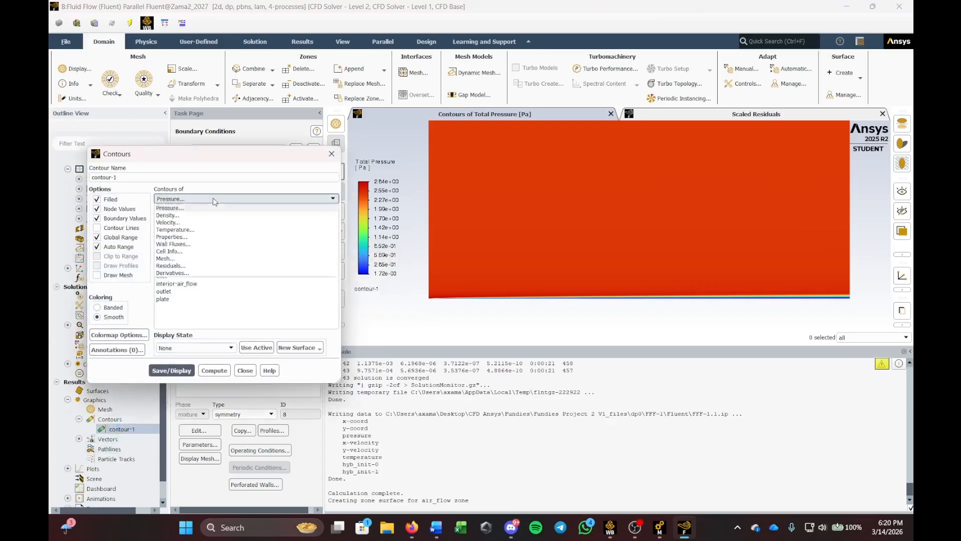
{"action": "left_click", "coordinate": [168, 222]}
{"action": "left_click", "coordinate": [214, 370]}
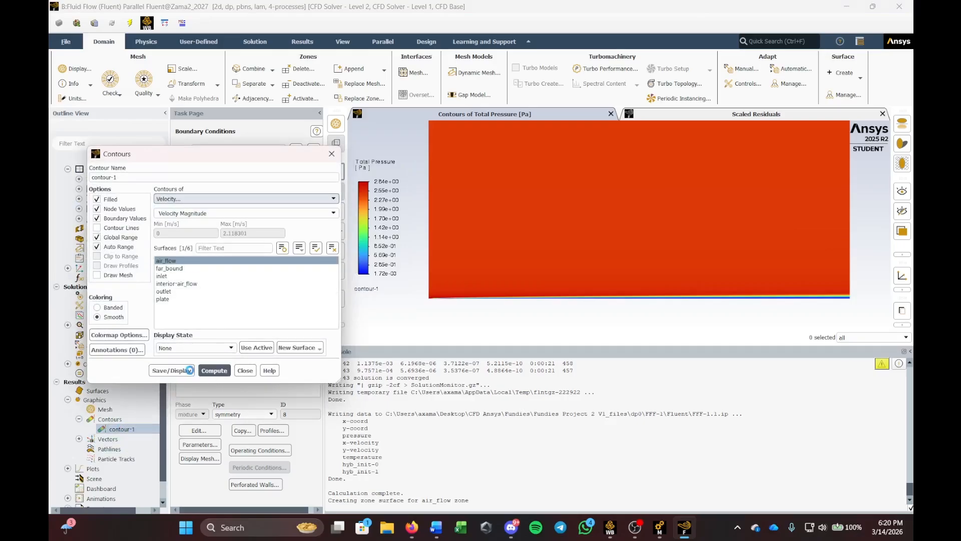
{"action": "left_click", "coordinate": [189, 370]}
{"action": "left_click", "coordinate": [331, 153]}
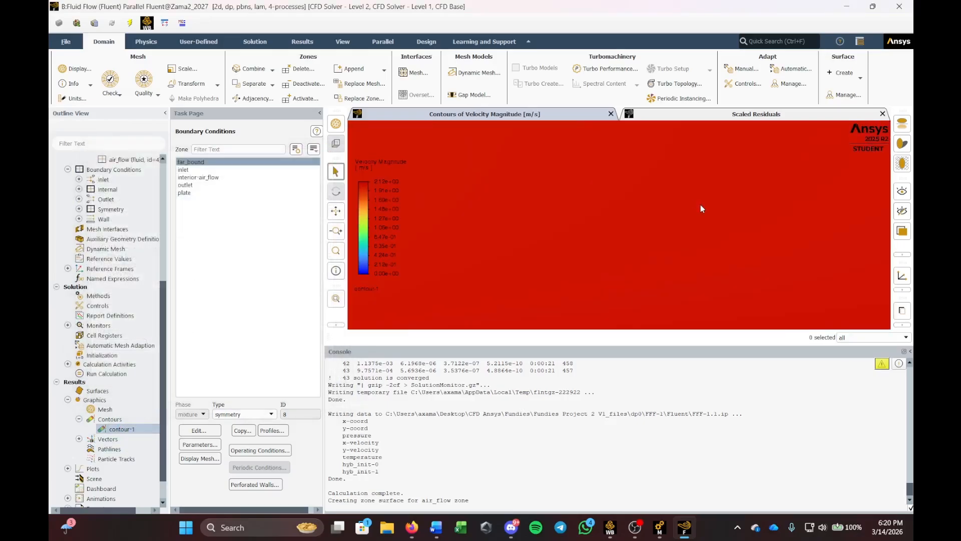
Step: Examine the velocity magnitude contour over the whole domain, especially along the far boundary opposite the plate
{"action": "scroll", "coordinate": [708, 199], "scroll_direction": "down", "scroll_amount": 8}
{"action": "scroll", "coordinate": [755, 138], "scroll_direction": "up", "scroll_amount": 2}
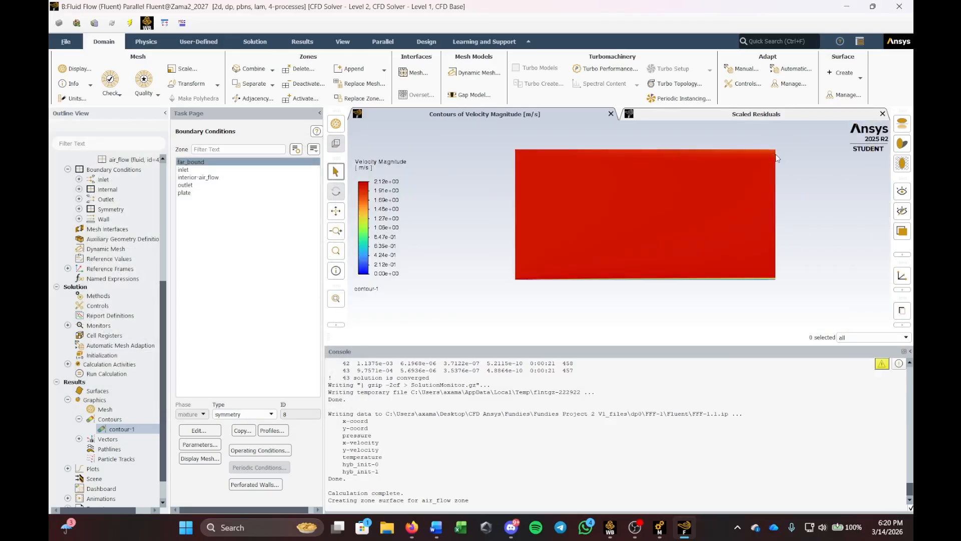
{"action": "scroll", "coordinate": [775, 155], "scroll_direction": "up", "scroll_amount": 2}
{"action": "scroll", "coordinate": [686, 313], "scroll_direction": "down", "scroll_amount": 1}
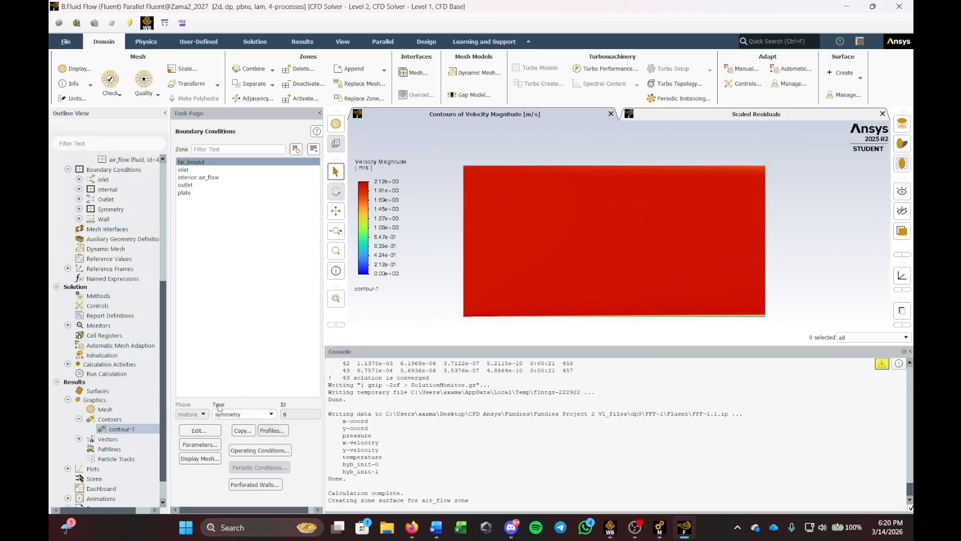
{"action": "scroll", "coordinate": [663, 171], "scroll_direction": "up", "scroll_amount": 1}
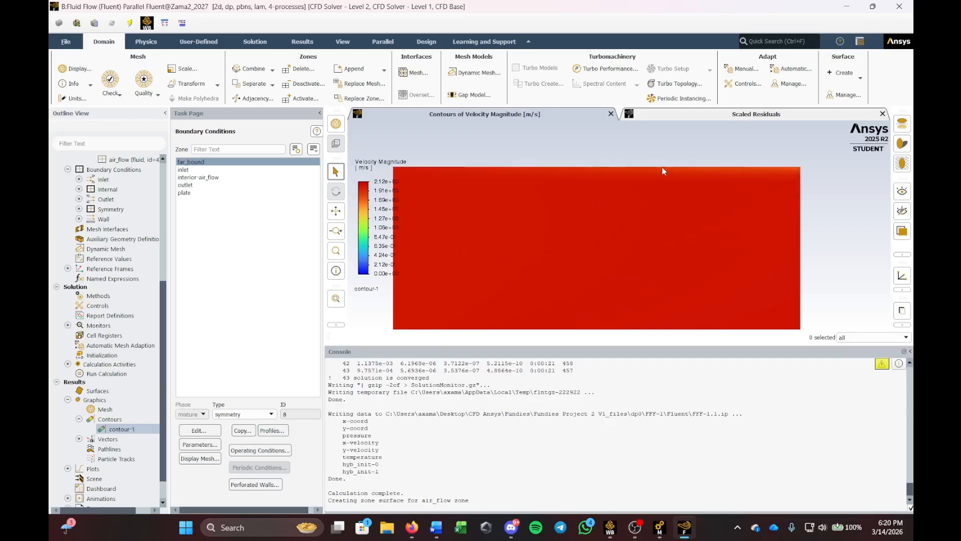
{"action": "scroll", "coordinate": [665, 190], "scroll_direction": "down", "scroll_amount": 2}
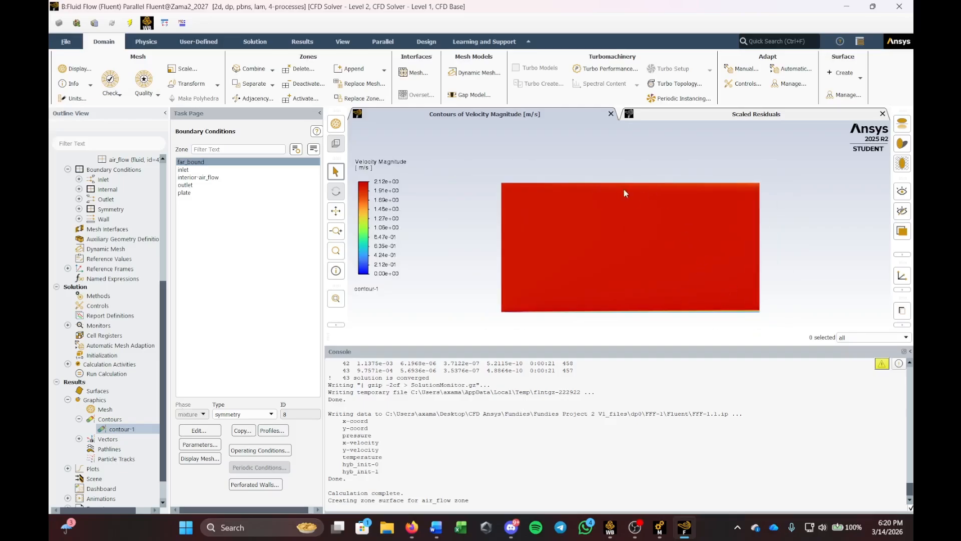
{"action": "scroll", "coordinate": [720, 299], "scroll_direction": "down", "scroll_amount": 1}
{"action": "scroll", "coordinate": [713, 238], "scroll_direction": "up", "scroll_amount": 1}
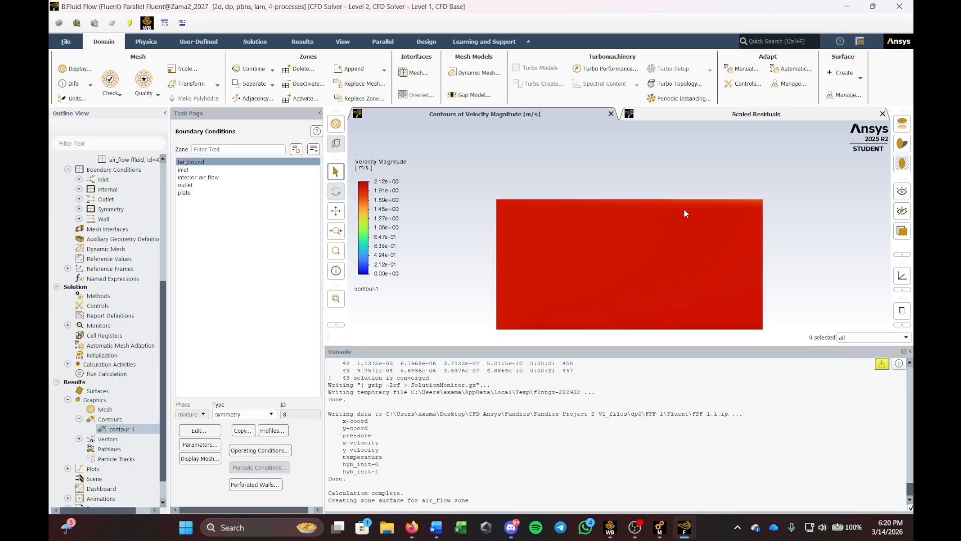
{"action": "scroll", "coordinate": [692, 253], "scroll_direction": "down", "scroll_amount": 1}
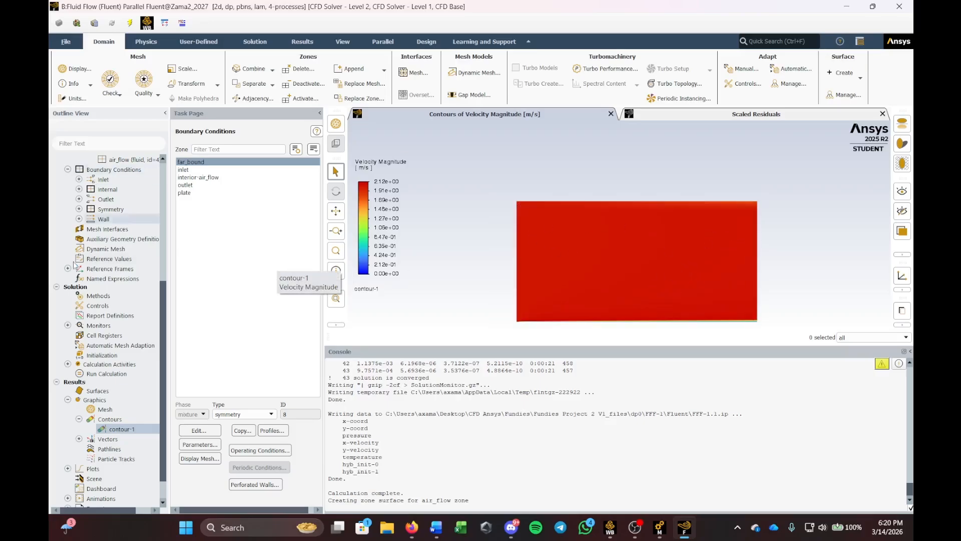
Step: Create a new XY plot with Wall Fluxes and Wall Shear Stress as its Y axis function
{"action": "scroll", "coordinate": [93, 366], "scroll_direction": "down", "scroll_amount": 1}
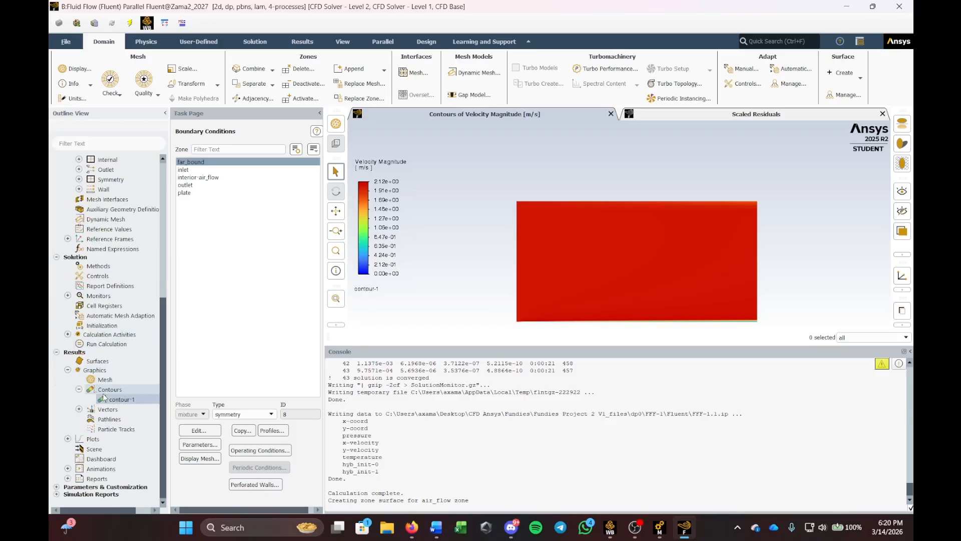
{"action": "right_click", "coordinate": [92, 439]}
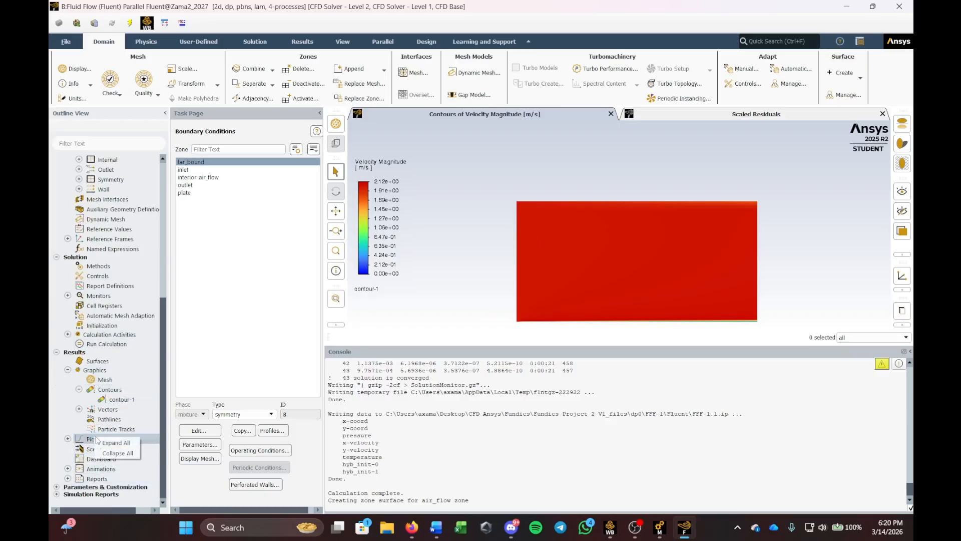
{"action": "left_click", "coordinate": [116, 442]}
{"action": "right_click", "coordinate": [103, 459]}
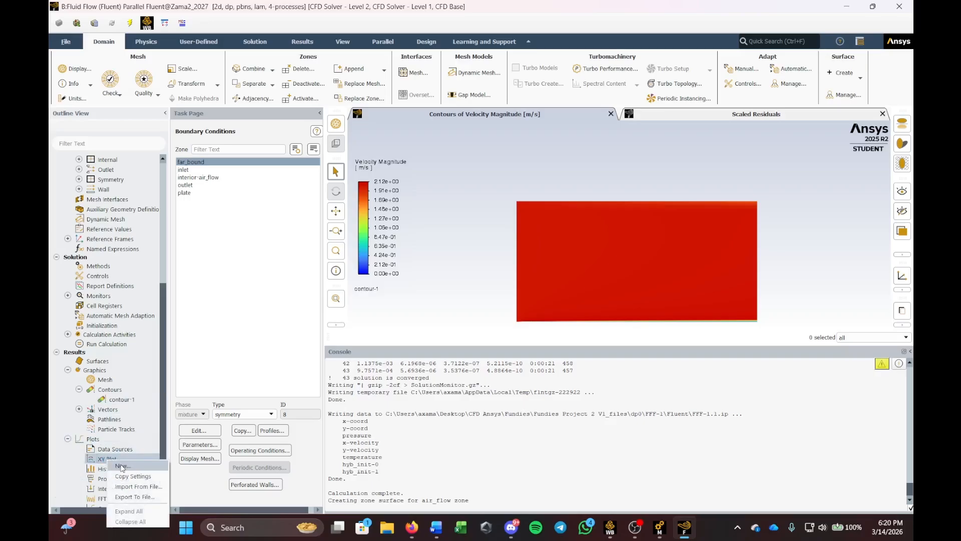
{"action": "left_click", "coordinate": [122, 465]}
{"action": "left_click_drag", "start_coordinate": [326, 259], "coordinate": [364, 169]}
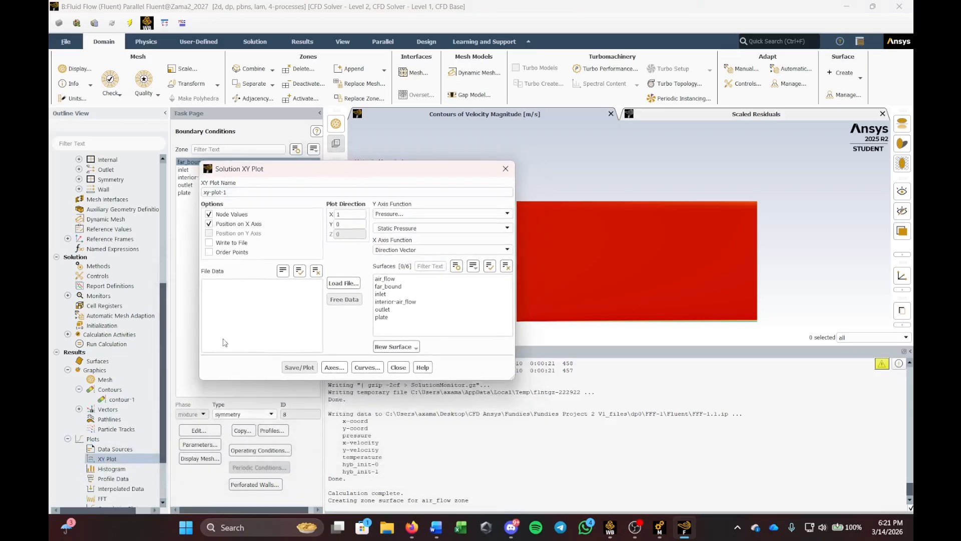
{"action": "left_click", "coordinate": [499, 214]}
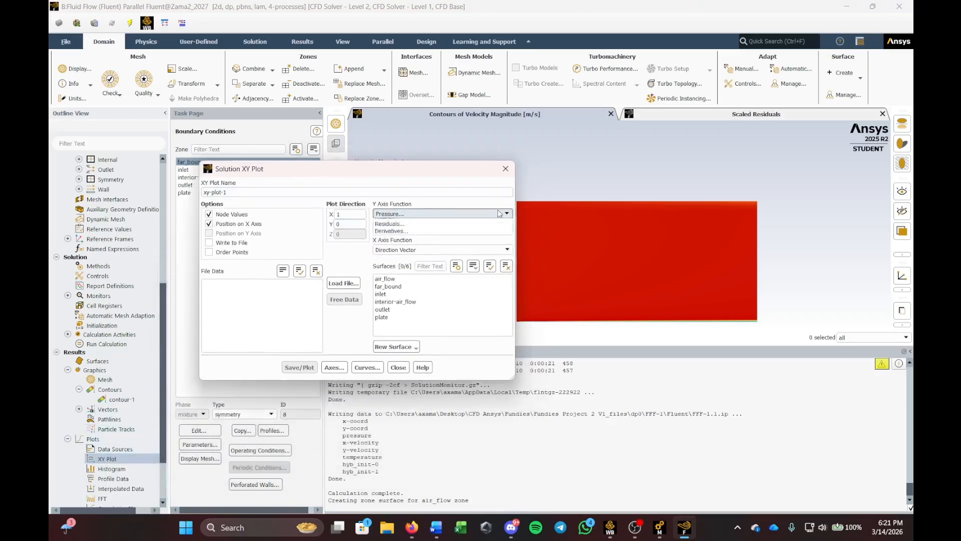
{"action": "left_click", "coordinate": [393, 259]}
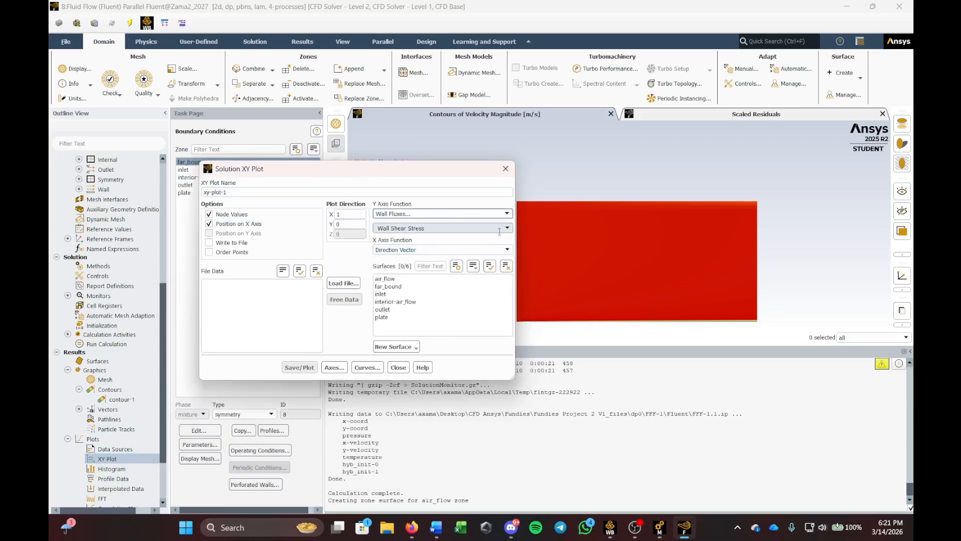
{"action": "left_click_drag", "start_coordinate": [463, 175], "coordinate": [424, 154]}
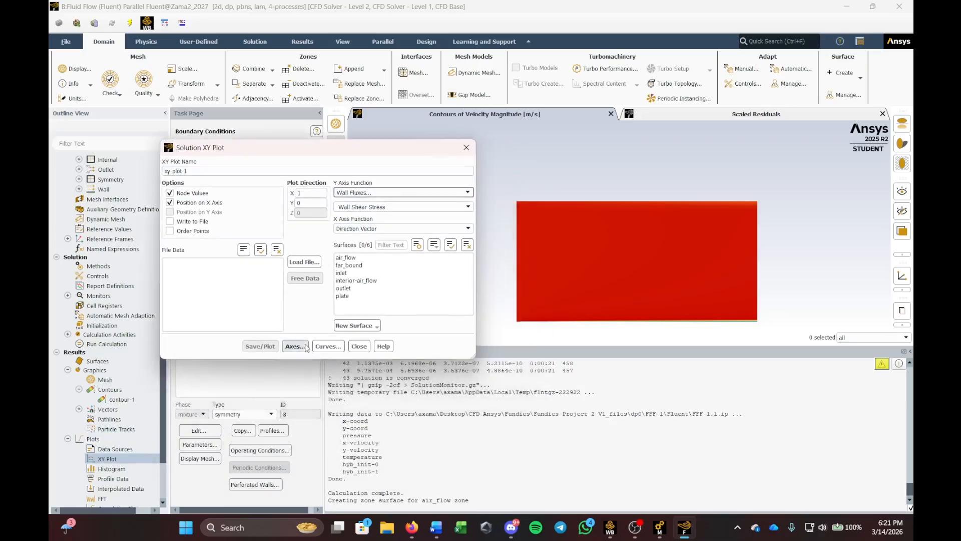
Step: Plot the wall shear stress for the air_flow surface
{"action": "left_click", "coordinate": [345, 257]}
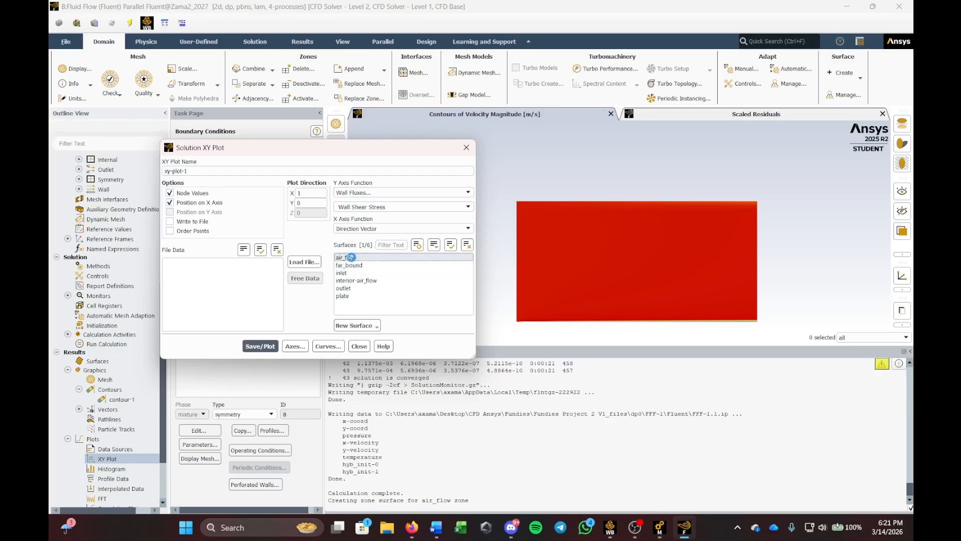
{"action": "left_click_drag", "start_coordinate": [375, 150], "coordinate": [359, 155]}
{"action": "left_click", "coordinate": [257, 352]}
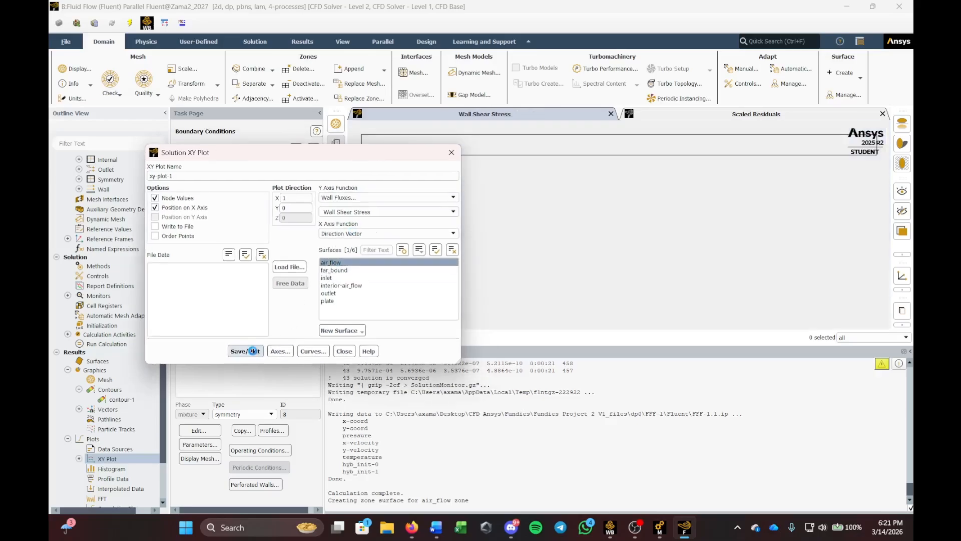
Step: Replace air_flow with plate as the only plotted surface and replot the wall shear stress
{"action": "left_click", "coordinate": [340, 300]}
{"action": "left_click", "coordinate": [346, 262]}
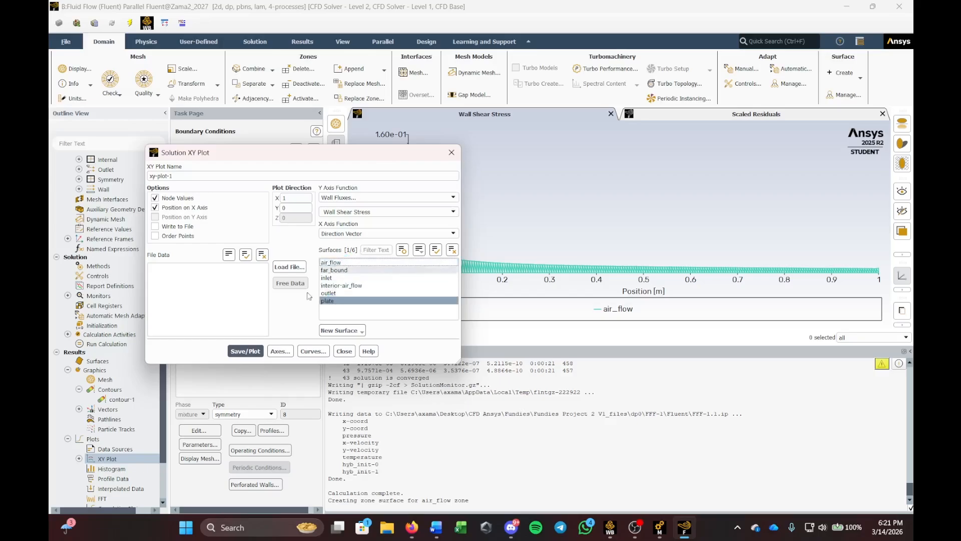
{"action": "left_click", "coordinate": [245, 351]}
{"action": "left_click_drag", "start_coordinate": [389, 164], "coordinate": [283, 168]}
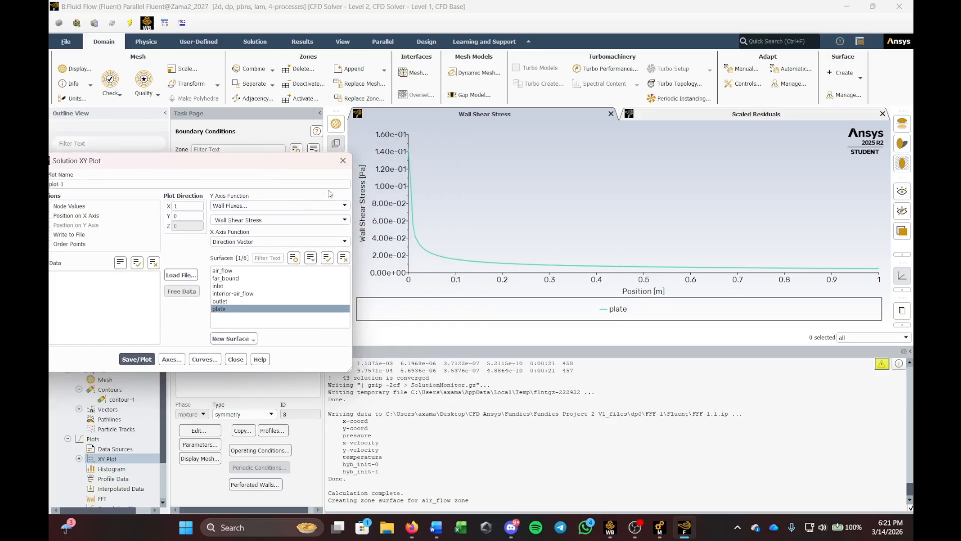
Step: Change the Y axis function to Skin Friction Coefficient, plot it along the plate, and close the XY plot settings
{"action": "left_click", "coordinate": [345, 223]}
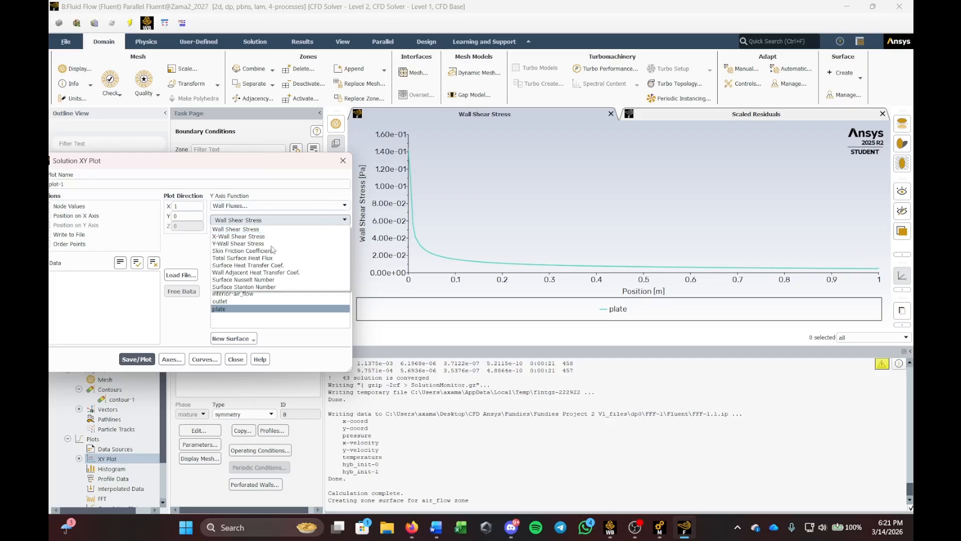
{"action": "left_click", "coordinate": [256, 250]}
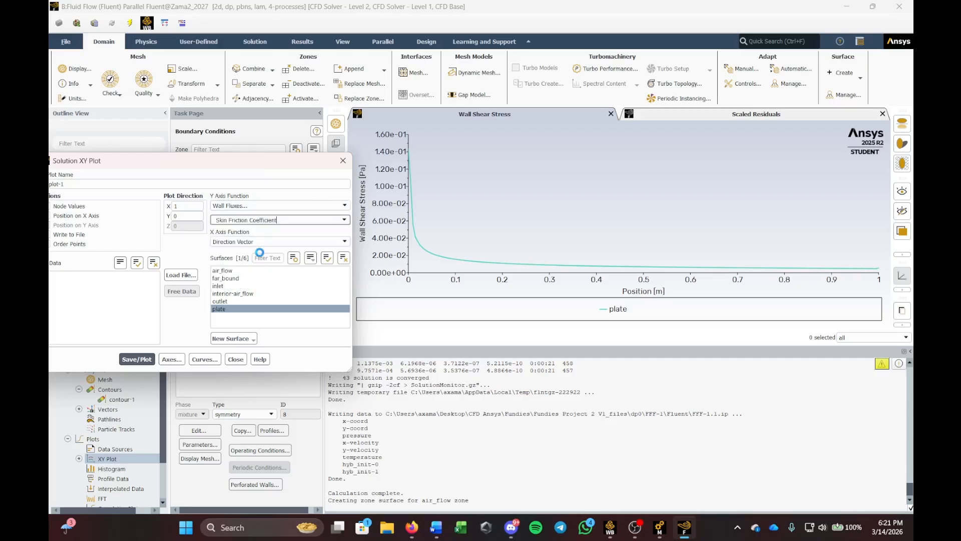
{"action": "left_click", "coordinate": [136, 359]}
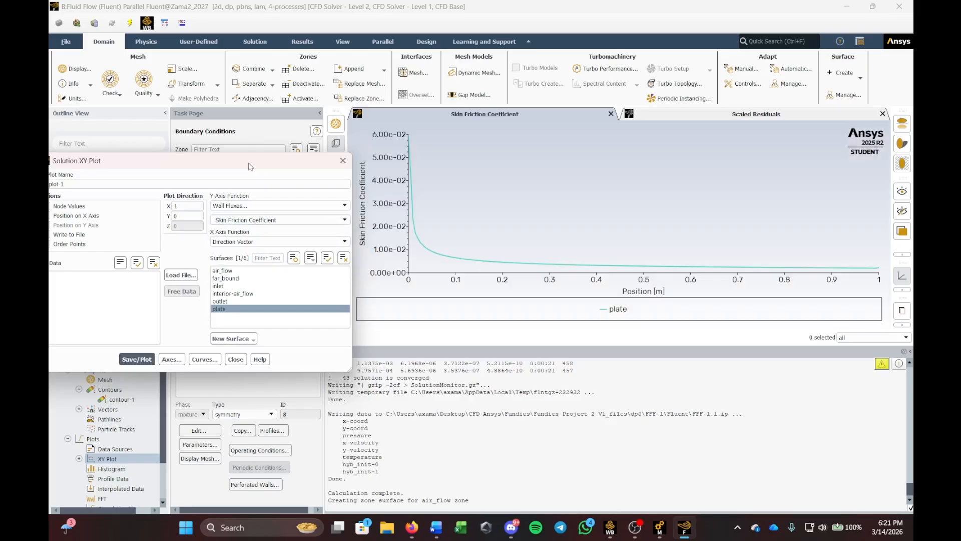
{"action": "left_click_drag", "start_coordinate": [249, 163], "coordinate": [185, 155]}
{"action": "left_click", "coordinate": [117, 229]}
{"action": "left_click", "coordinate": [118, 228]}
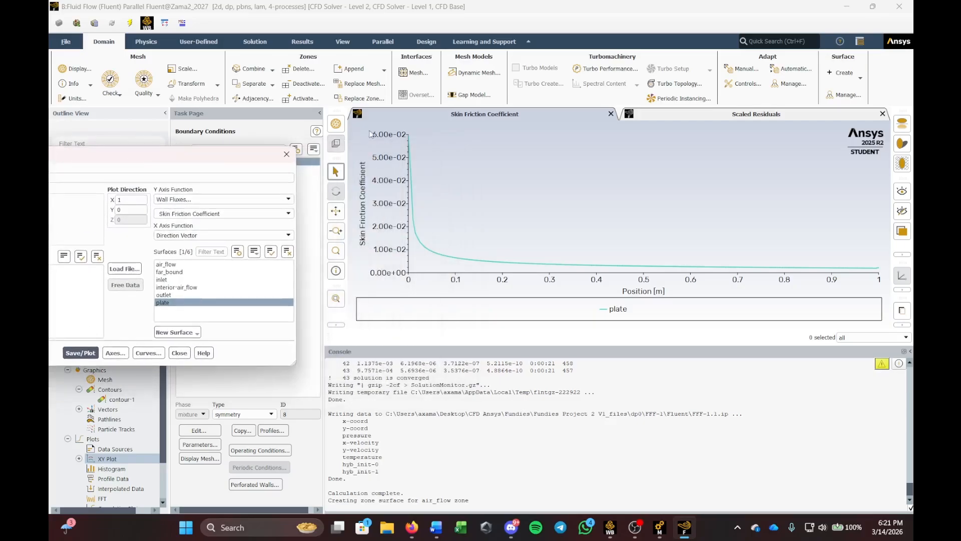
{"action": "left_click", "coordinate": [288, 155]}
Step: Switch to Workbench, open the Results of system B in CFD-Post, and view the domain face-on along the Z axis
{"action": "left_click", "coordinate": [609, 527]}
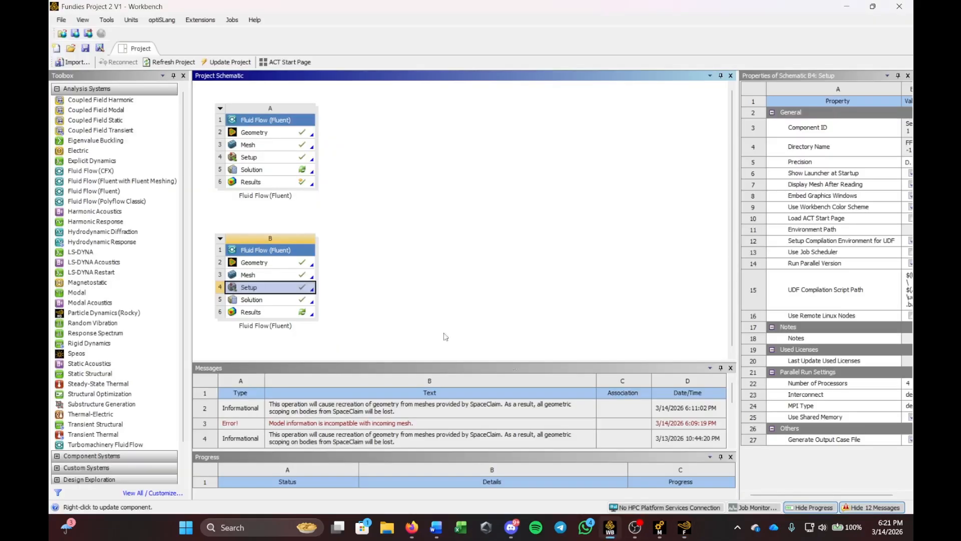
{"action": "right_click", "coordinate": [260, 314]}
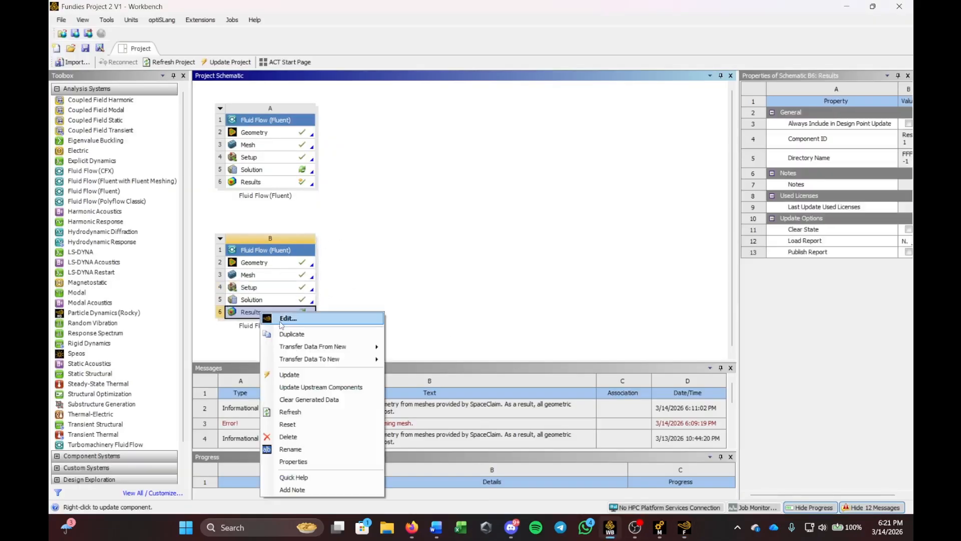
{"action": "left_click", "coordinate": [283, 320]}
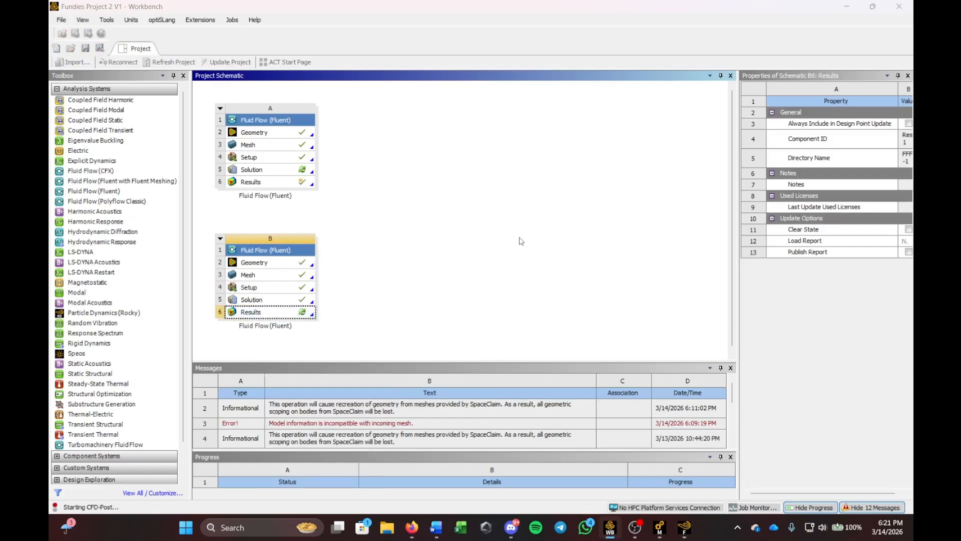
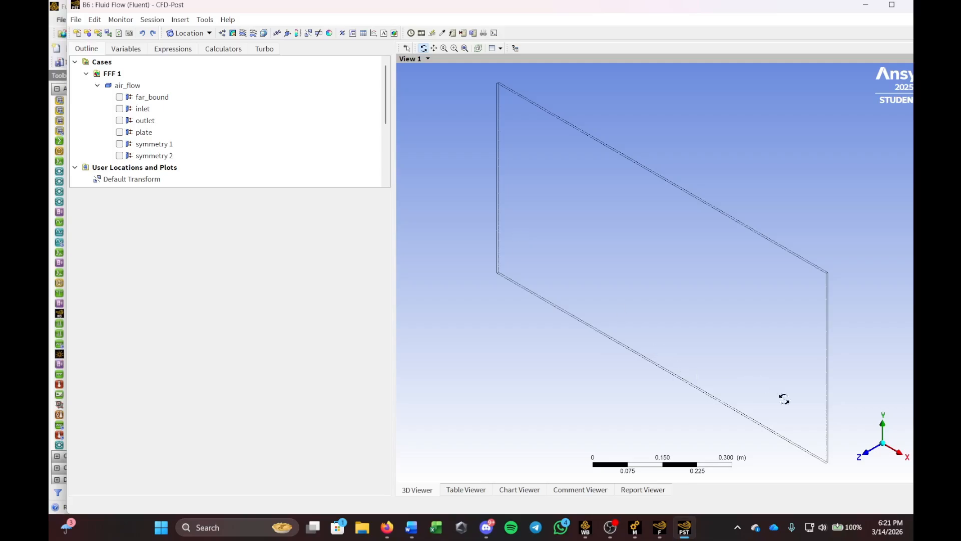
{"action": "left_click", "coordinate": [868, 455]}
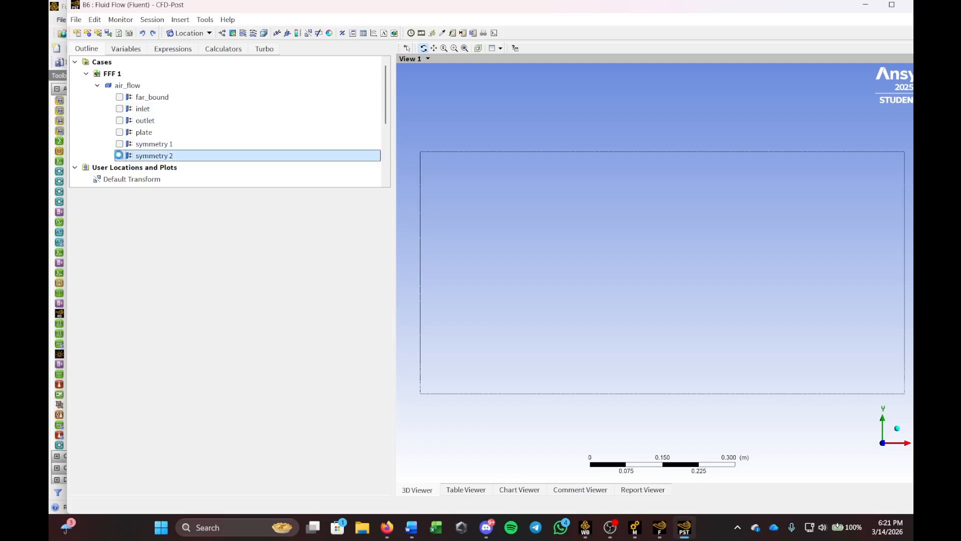
{"action": "left_click", "coordinate": [119, 155]}
{"action": "left_click", "coordinate": [119, 155]}
Step: Insert a line named x1 and set the X coordinate of both its end points to 0.25
{"action": "left_click", "coordinate": [208, 34]}
{"action": "left_click", "coordinate": [199, 71]}
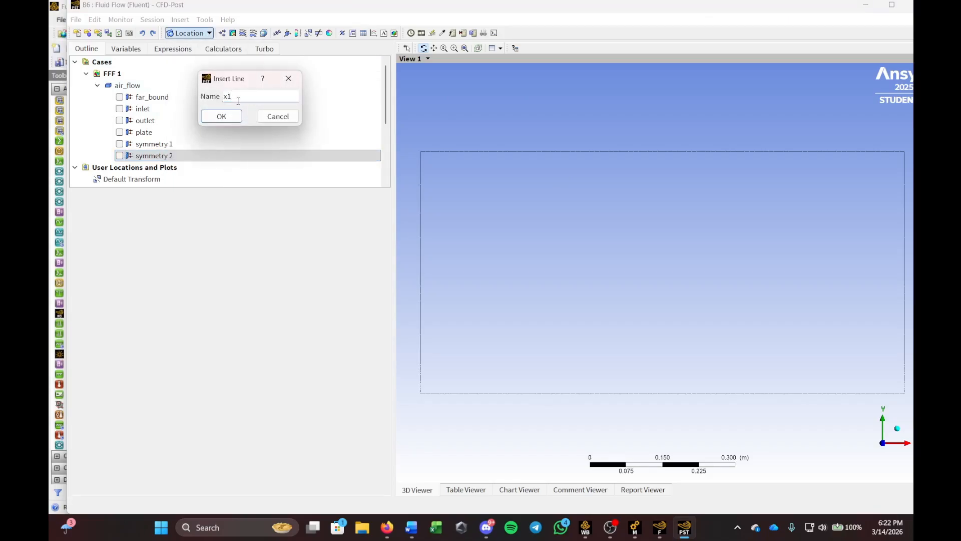
{"action": "left_click", "coordinate": [222, 117]}
{"action": "left_click", "coordinate": [161, 268]}
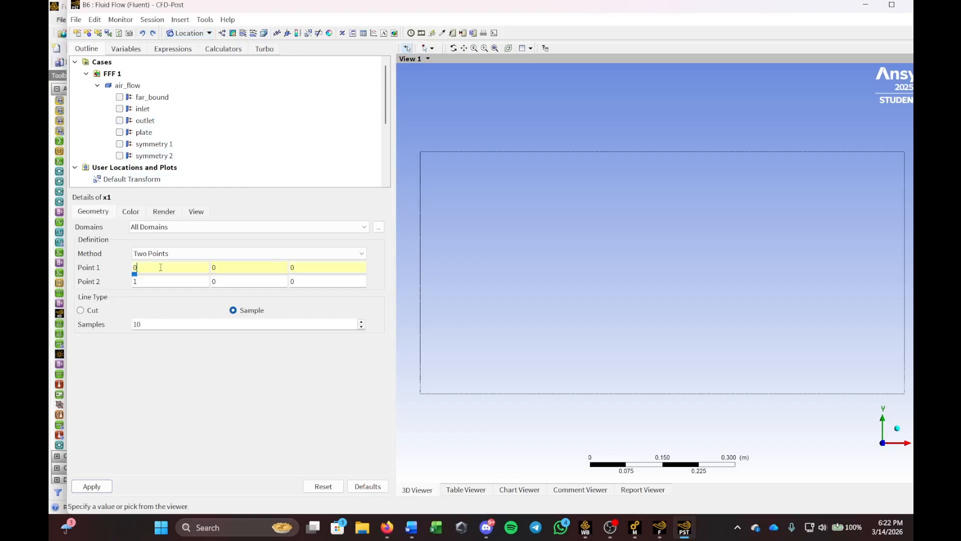
{"action": "left_click", "coordinate": [156, 280]}
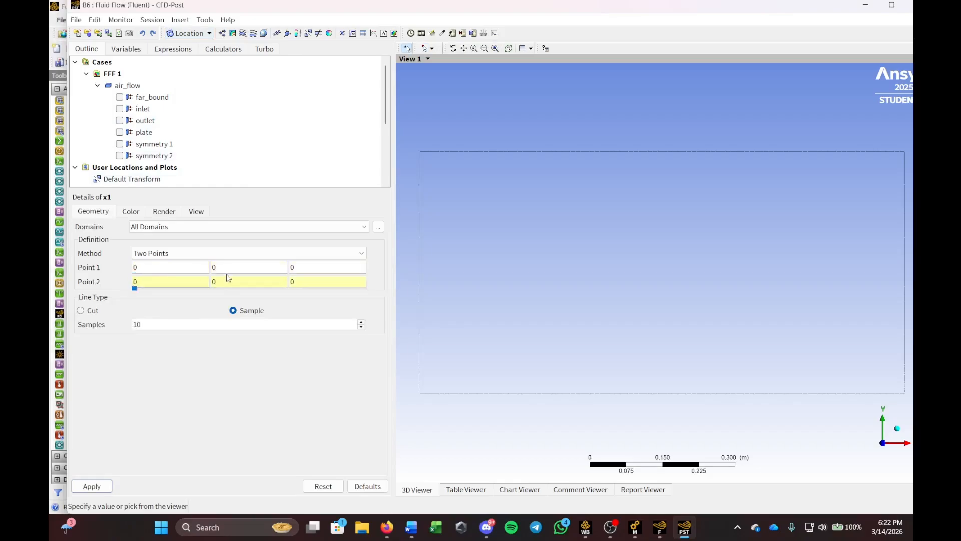
{"action": "left_click", "coordinate": [175, 268]}
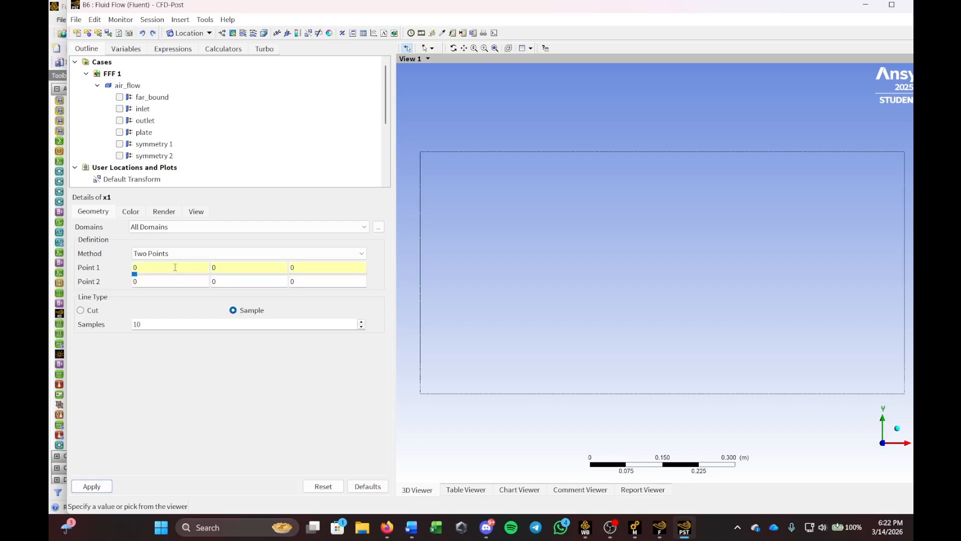
{"action": "type", "text": "5"}
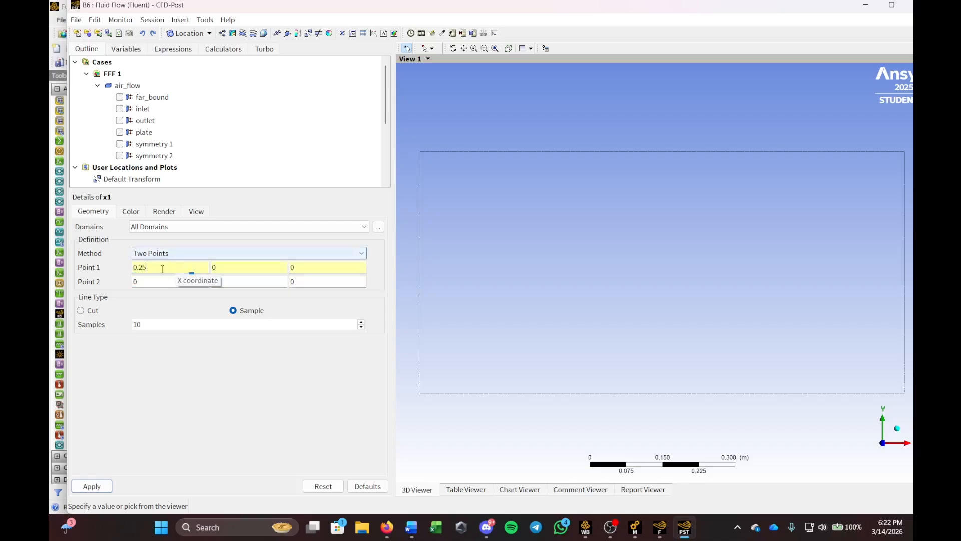
{"action": "left_click", "coordinate": [160, 280]}
{"action": "type", "text": "25"}
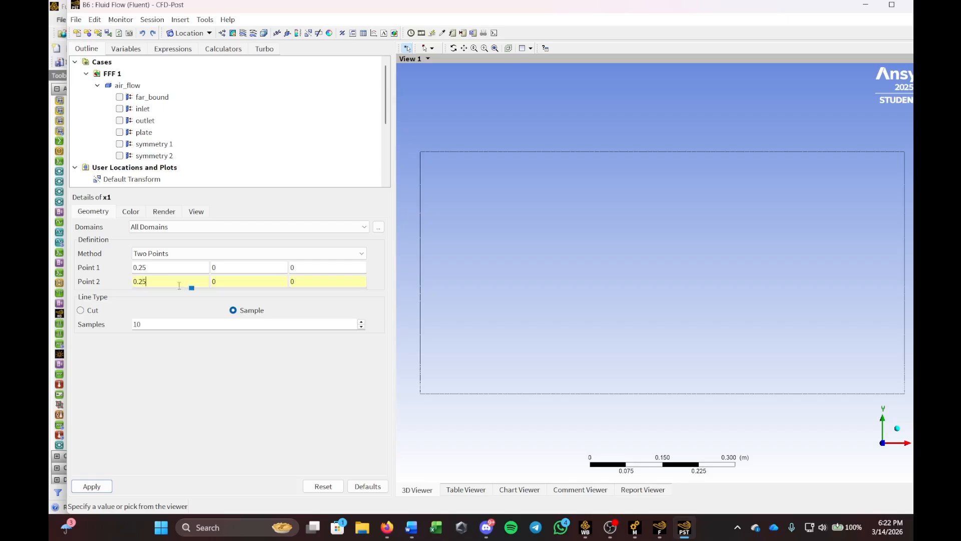
Step: Set the Y coordinate of line x1's second point to 0.5, use 1000 samples, and apply the line
{"action": "left_click", "coordinate": [232, 283]}
{"action": "type", "text": ".5"}
{"action": "left_click", "coordinate": [200, 325]}
{"action": "type", "text": "00"}
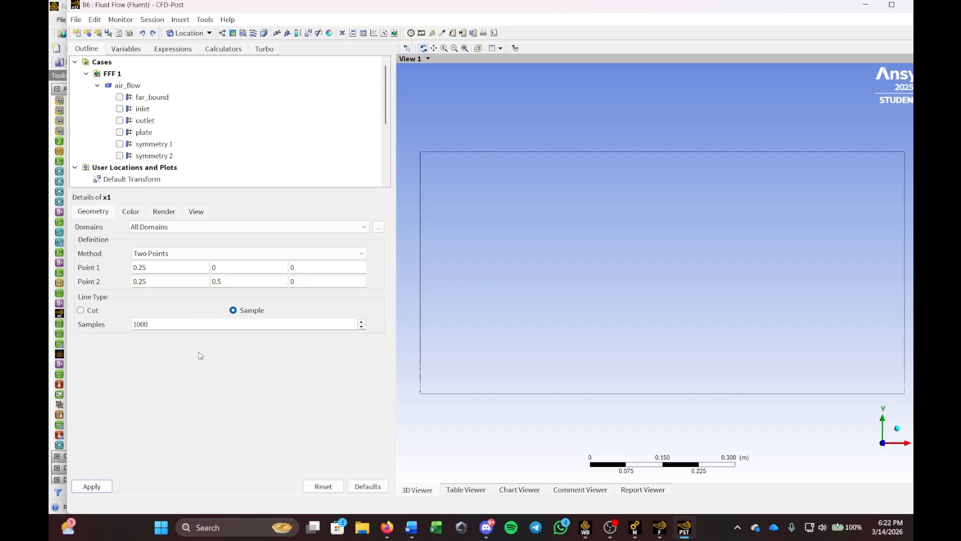
{"action": "left_click", "coordinate": [95, 490]}
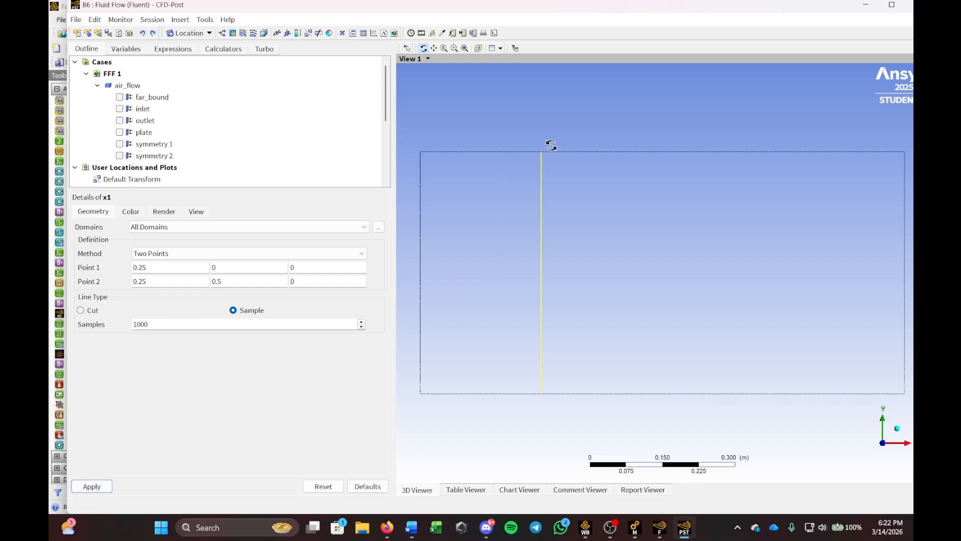
Step: Insert a line named x2 and set the X coordinate of both its end points to 0.5
{"action": "left_click", "coordinate": [208, 33]}
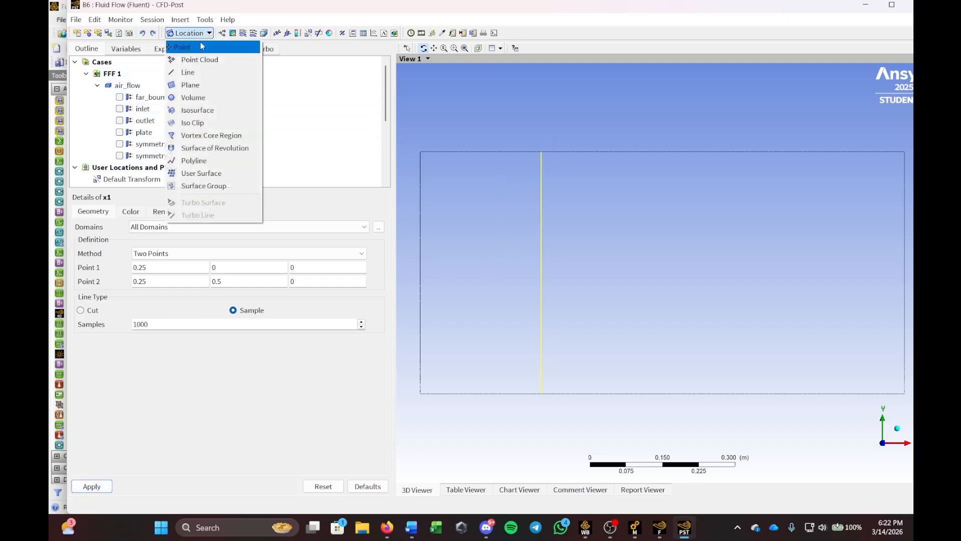
{"action": "left_click", "coordinate": [195, 73]}
{"action": "type", "text": "x2"}
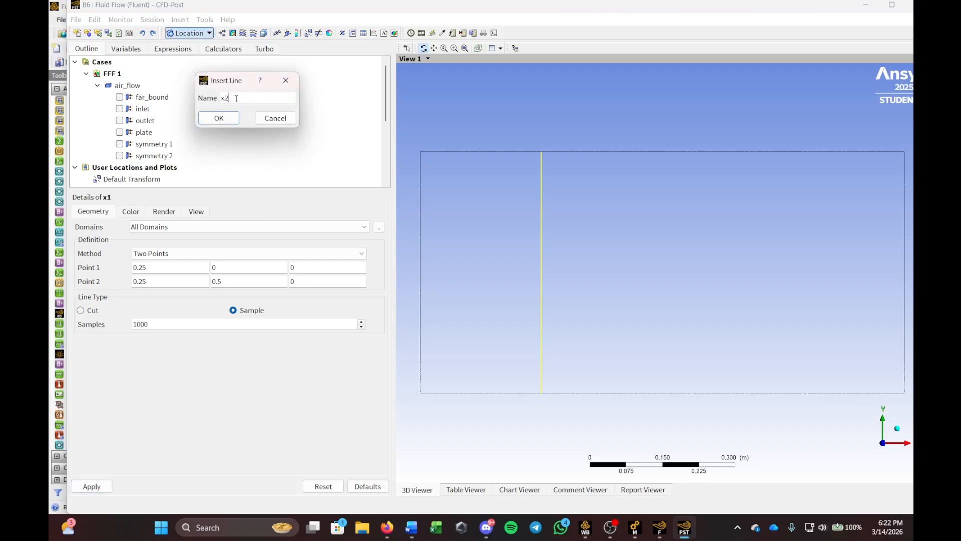
{"action": "left_click", "coordinate": [219, 118]}
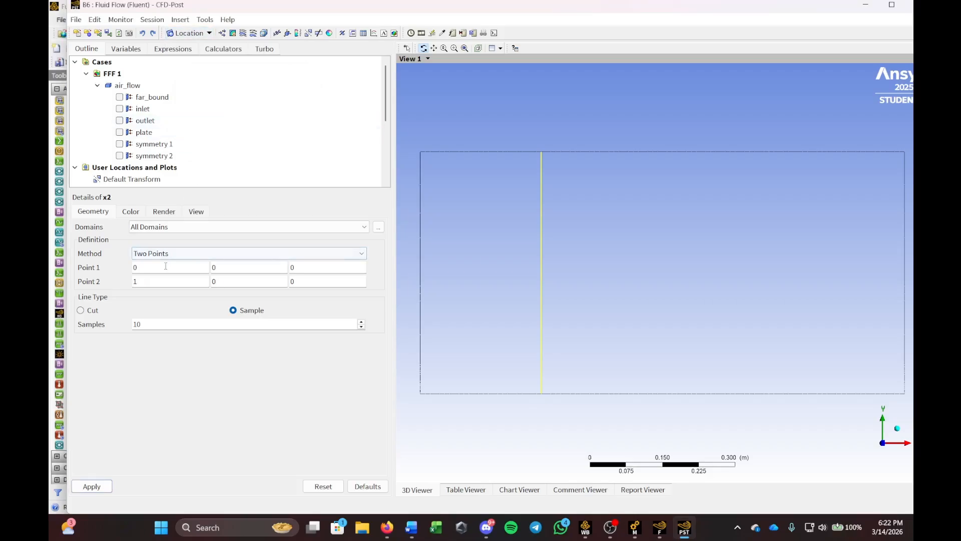
{"action": "left_click", "coordinate": [191, 266]}
{"action": "type", "text": ".5"}
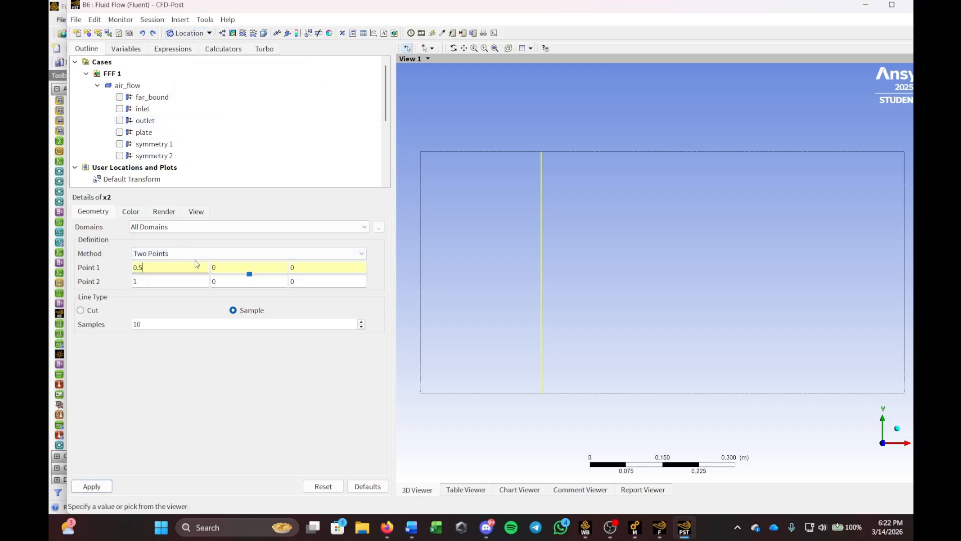
{"action": "left_click", "coordinate": [176, 282]}
{"action": "key", "text": "BackSpace"}
{"action": "type", "text": "5"}
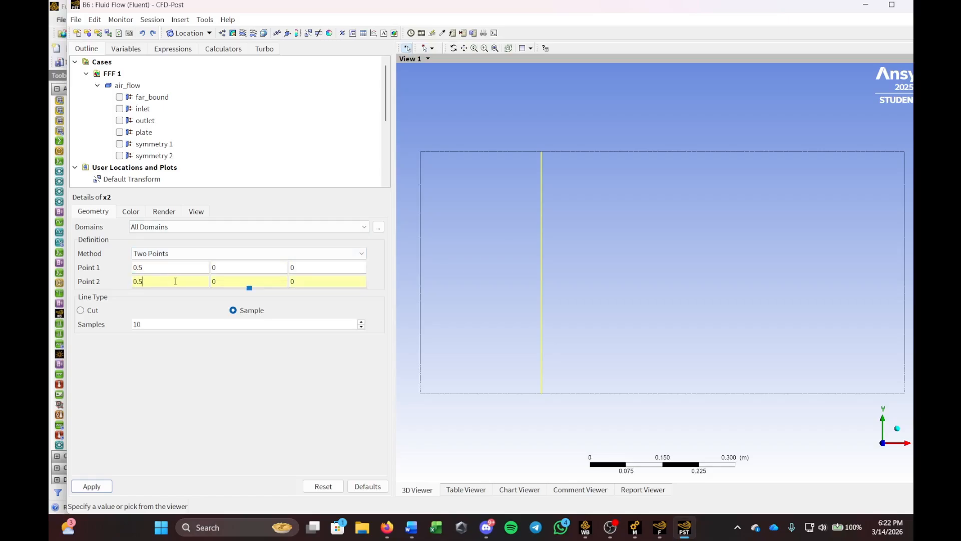
Step: Set the Y coordinate of line x2's second point to 0.5, use 1000 samples, and apply the line
{"action": "left_click", "coordinate": [223, 283]}
{"action": "type", "text": ".5"}
{"action": "left_click", "coordinate": [187, 321]}
{"action": "type", "text": "00"}
{"action": "left_click", "coordinate": [92, 486]}
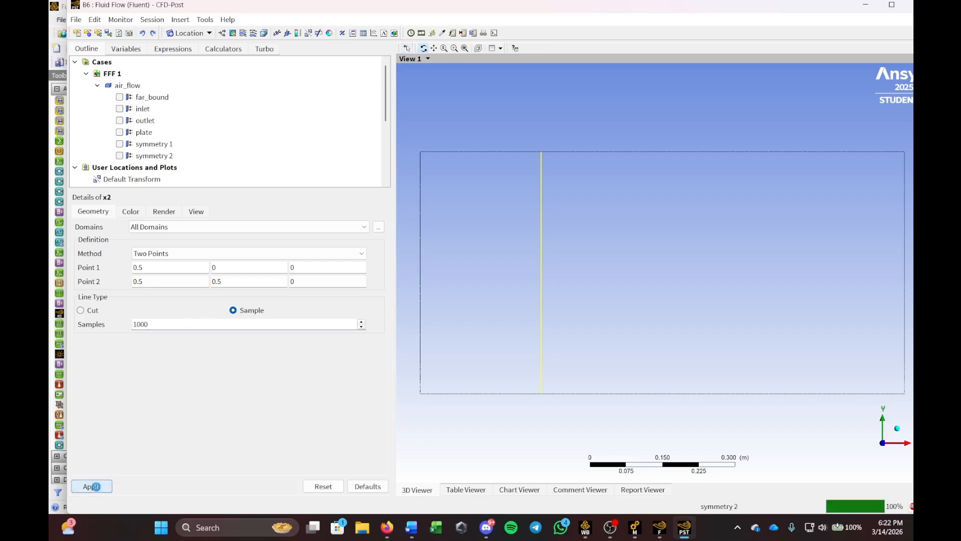
Step: Insert a line named x3 and set the X coordinate of both its end points to 0.75
{"action": "left_click", "coordinate": [207, 32]}
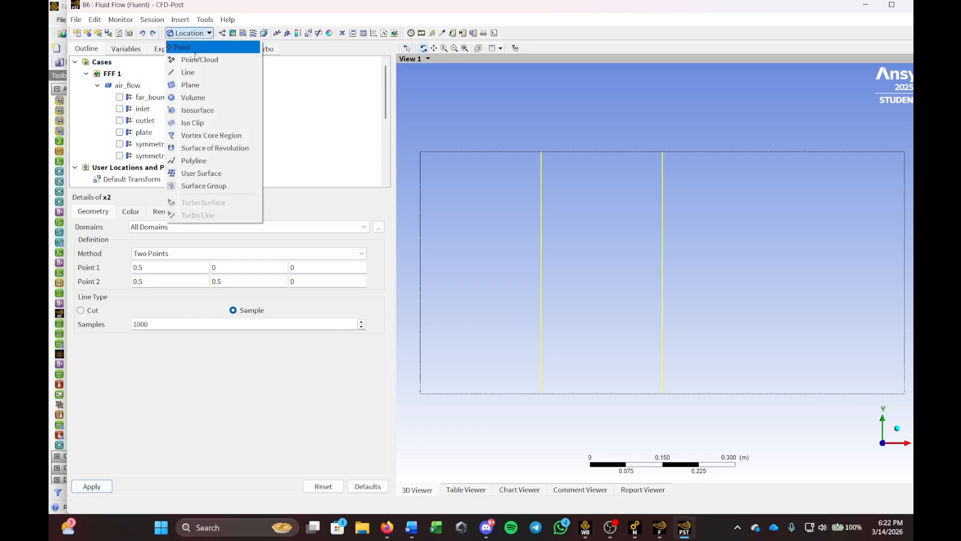
{"action": "left_click", "coordinate": [205, 71]}
{"action": "type", "text": "x3"}
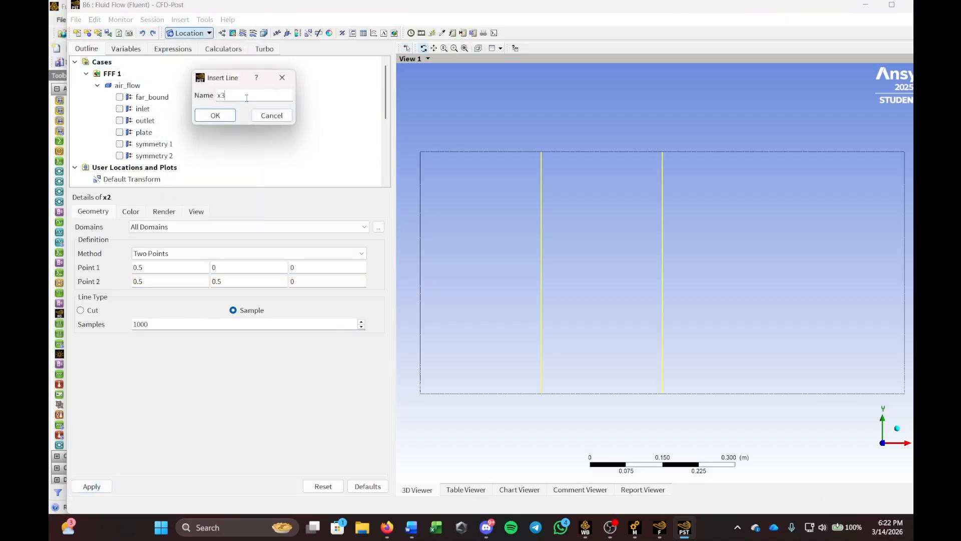
{"action": "left_click", "coordinate": [198, 117]}
{"action": "left_click", "coordinate": [166, 269]}
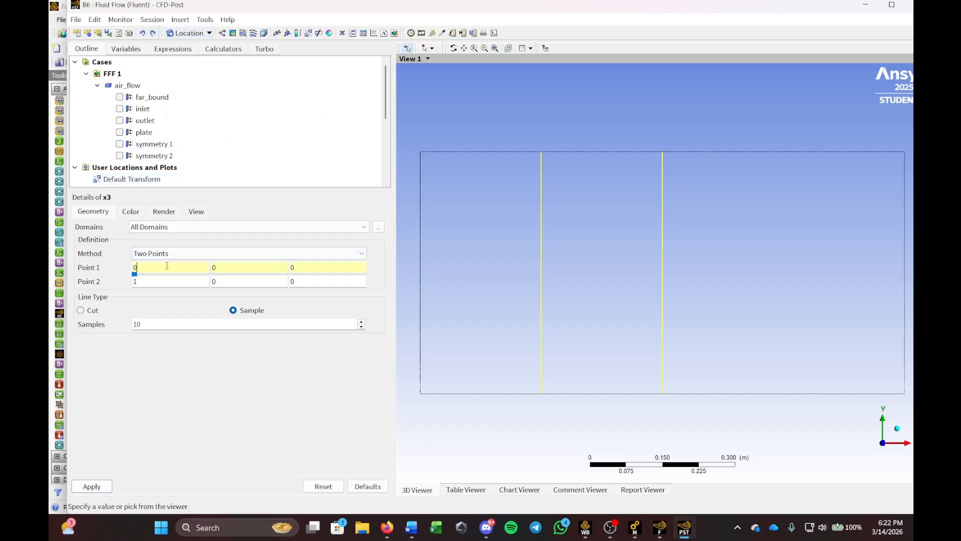
{"action": "type", "text": ".75"}
{"action": "left_click", "coordinate": [158, 280]}
{"action": "key", "text": "BackSpace"}
{"action": "type", "text": "0."}
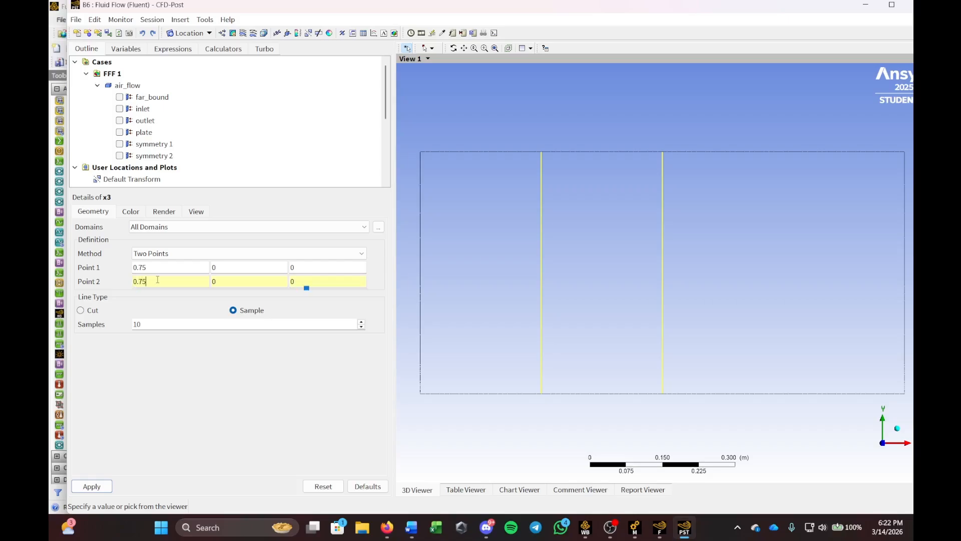
{"action": "type", "text": "75"}
Step: Set the Y coordinate of line x3's second point to 0.5, use 1000 samples, and apply the line
{"action": "left_click", "coordinate": [230, 282]}
{"action": "type", "text": ".5"}
{"action": "left_click", "coordinate": [180, 323]}
{"action": "left_click", "coordinate": [100, 485]}
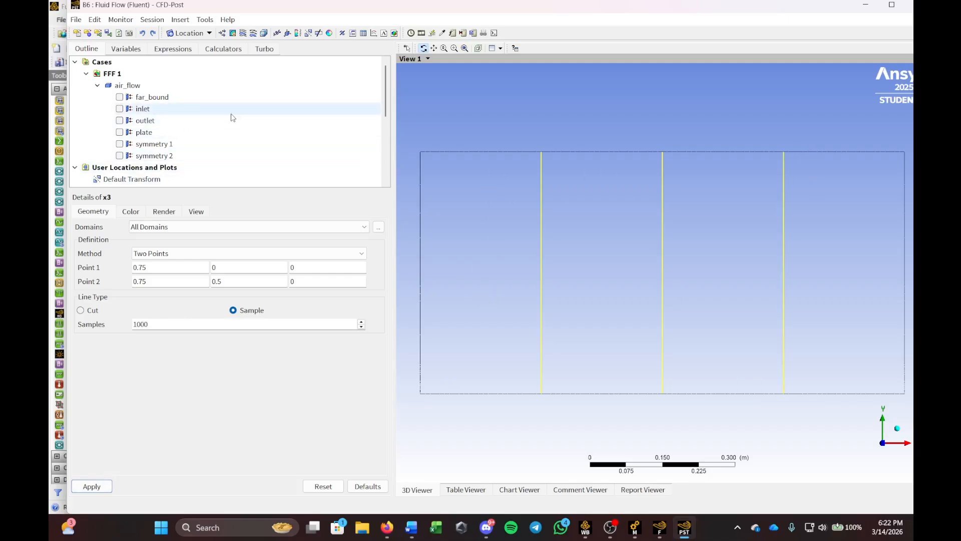
Step: Insert a chart named vel profile and set its display title to Vel Prof
{"action": "left_click", "coordinate": [373, 33]}
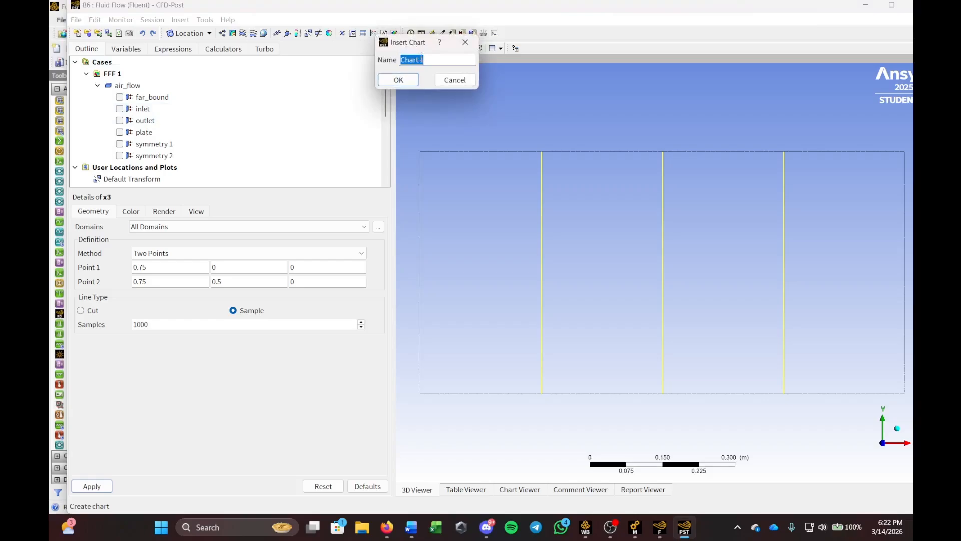
{"action": "left_click_drag", "start_coordinate": [424, 60], "coordinate": [387, 62]}
{"action": "key", "text": "BackSpace"}
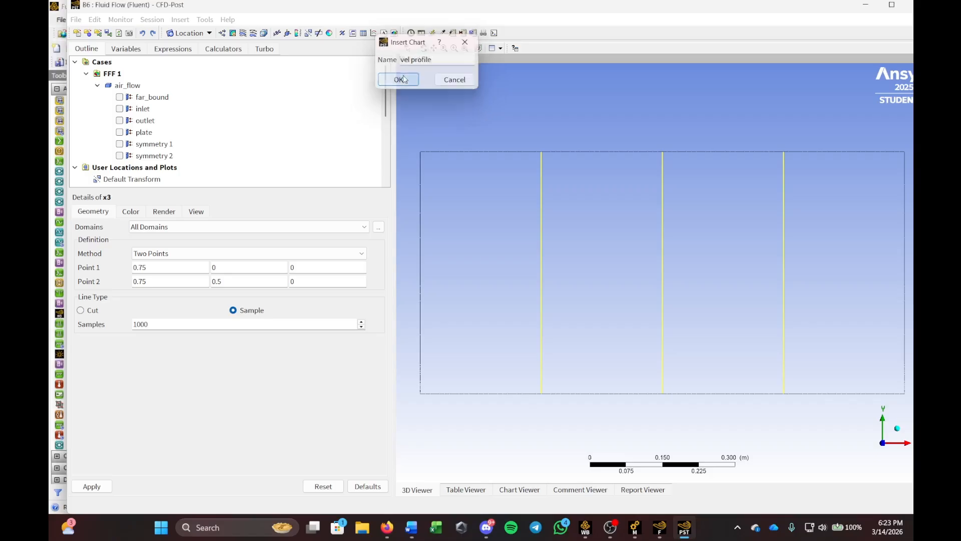
{"action": "left_click", "coordinate": [399, 80]}
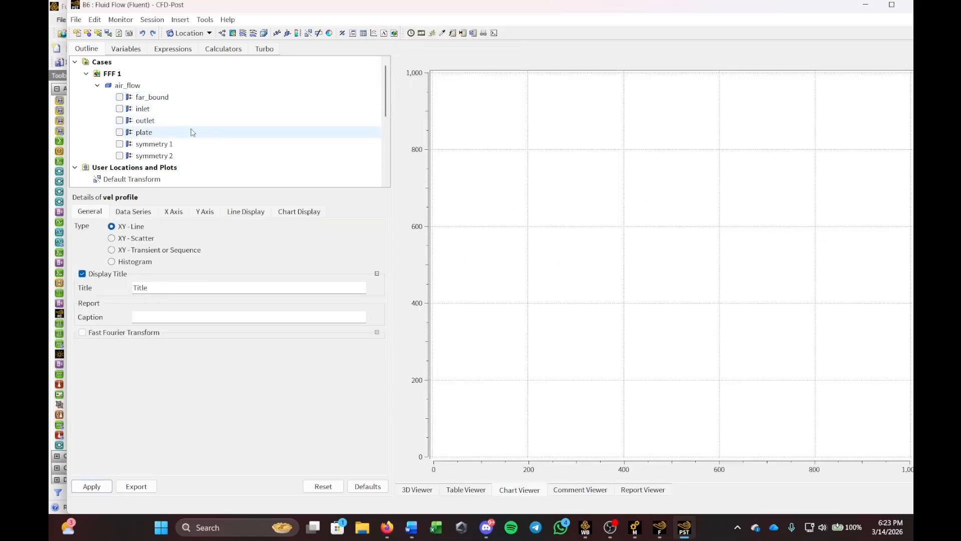
{"action": "double_click", "coordinate": [154, 287]}
{"action": "key", "text": "BackSpace"}
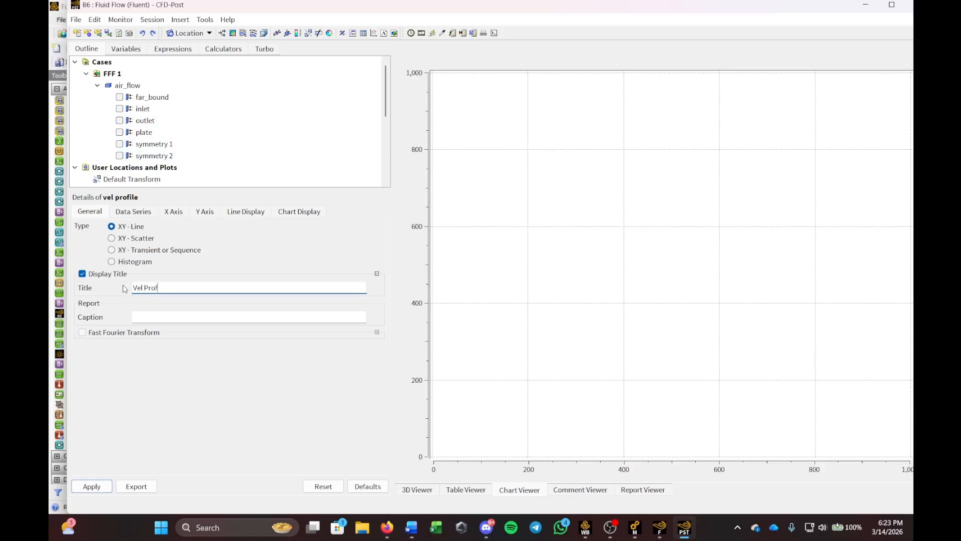
Step: Name the chart's first data series x1 and use line x1 as its location
{"action": "left_click", "coordinate": [134, 212]}
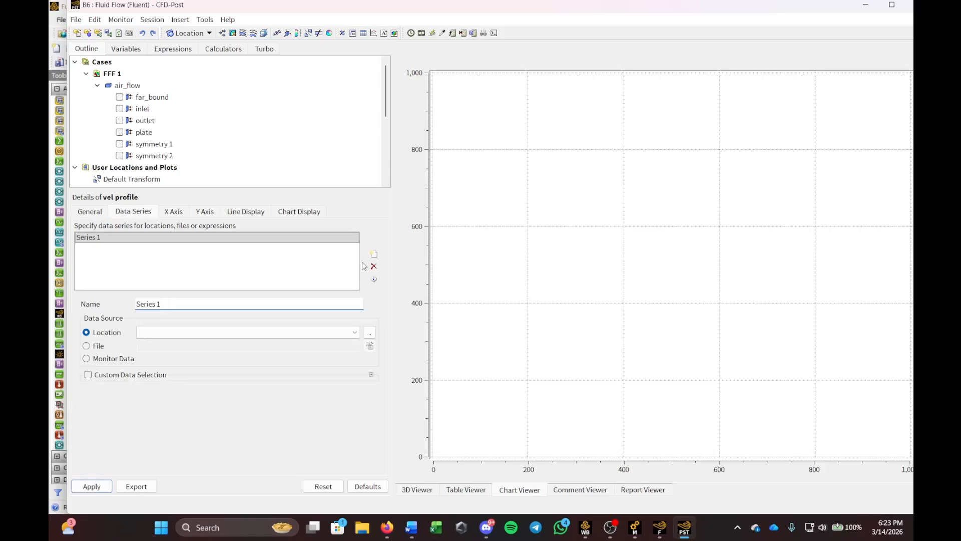
{"action": "left_click_drag", "start_coordinate": [200, 303], "coordinate": [129, 306]}
{"action": "key", "text": "BackSpace"}
{"action": "left_click", "coordinate": [163, 333]}
{"action": "left_click", "coordinate": [160, 340]}
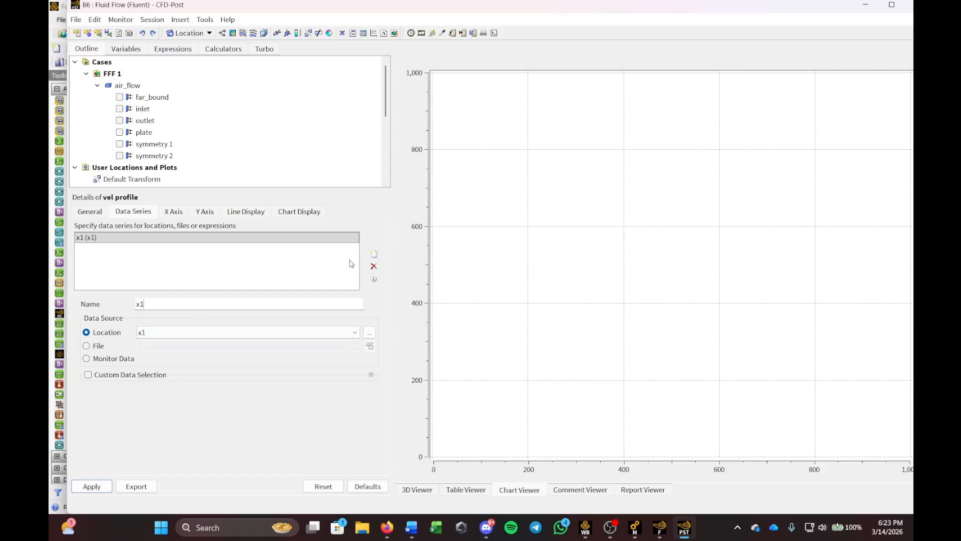
Step: Set the chart's X-axis variable to Velocity and its Y-axis variable to Y, and apply the chart
{"action": "left_click", "coordinate": [179, 214]}
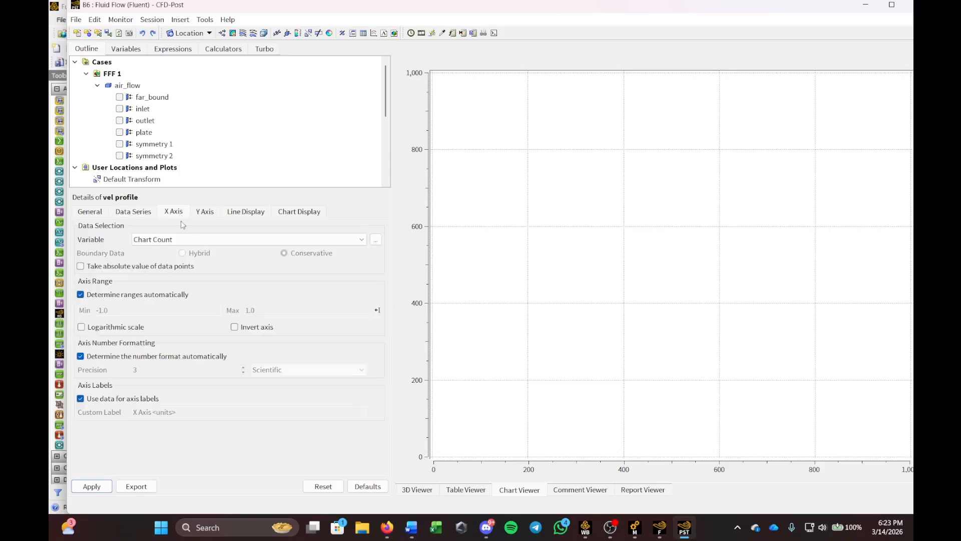
{"action": "left_click", "coordinate": [181, 239]}
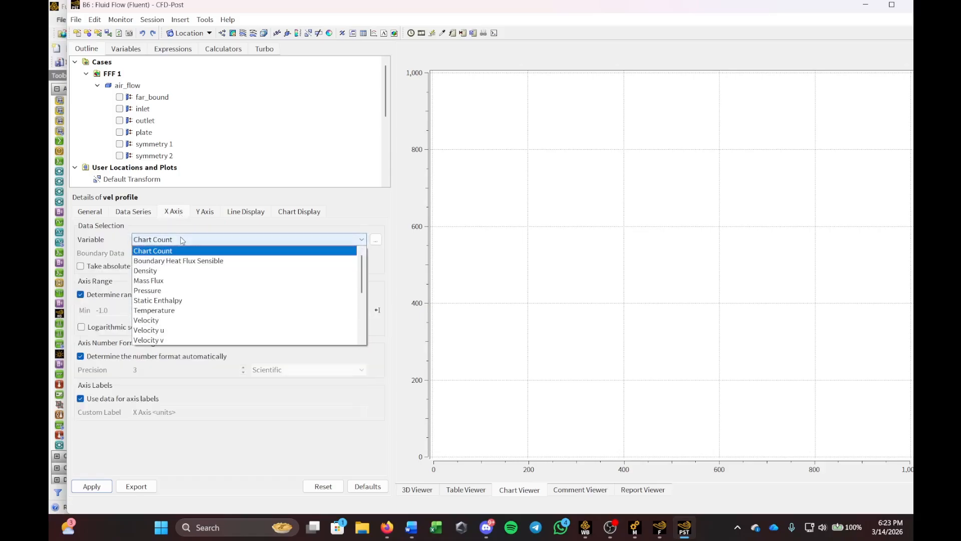
{"action": "left_click", "coordinate": [165, 323]}
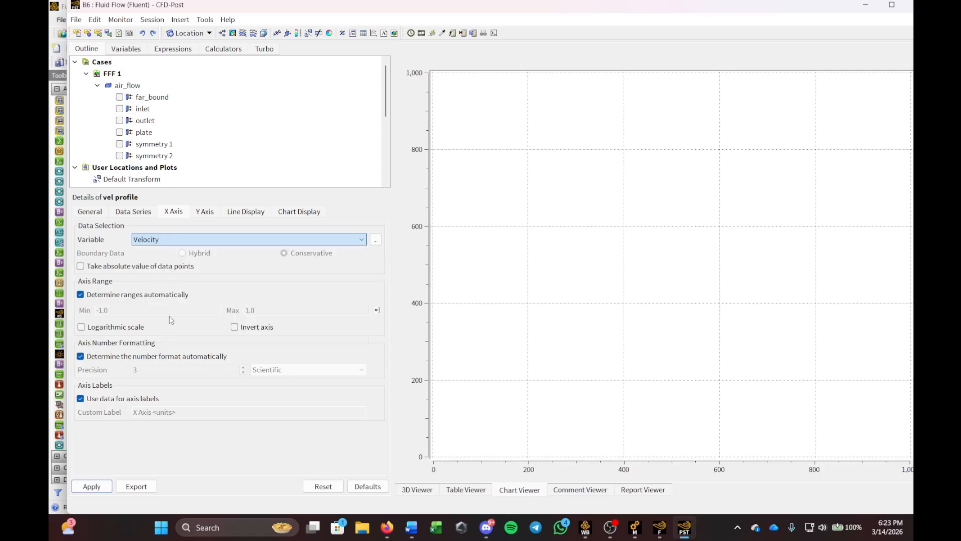
{"action": "left_click", "coordinate": [205, 212]}
{"action": "left_click", "coordinate": [176, 240]}
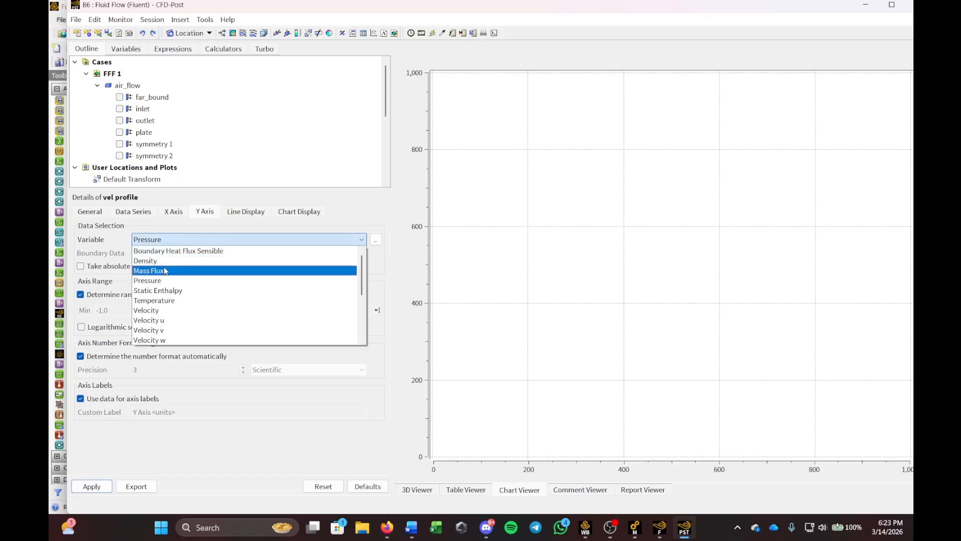
{"action": "scroll", "coordinate": [170, 305], "scroll_direction": "down", "scroll_amount": 4}
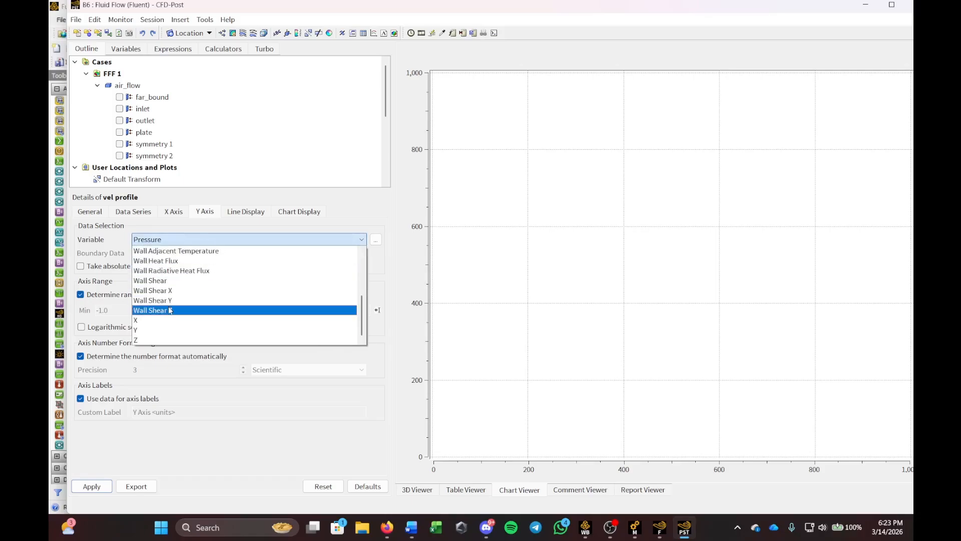
{"action": "left_click", "coordinate": [147, 330]}
{"action": "left_click", "coordinate": [239, 213]}
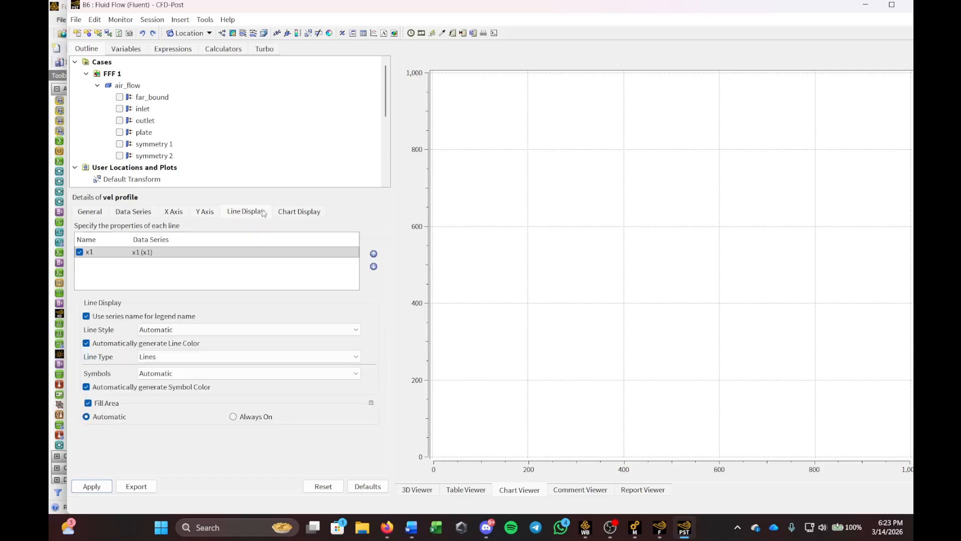
{"action": "left_click", "coordinate": [284, 212]}
{"action": "left_click", "coordinate": [132, 218]}
{"action": "left_click", "coordinate": [93, 486]}
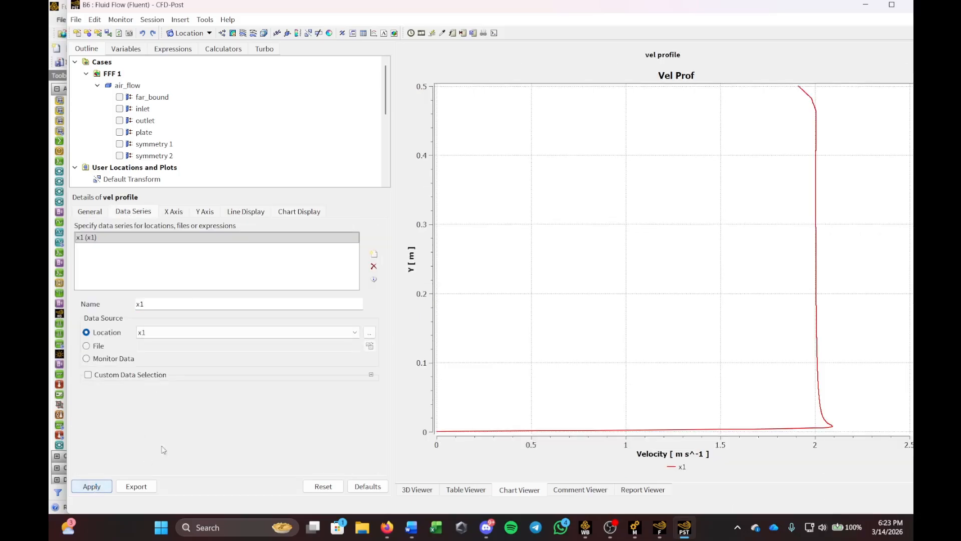
Step: Change the chart's X-axis variable to Velocity u and apply the change
{"action": "left_click", "coordinate": [173, 211]}
{"action": "left_click", "coordinate": [162, 239]}
{"action": "left_click", "coordinate": [161, 334]}
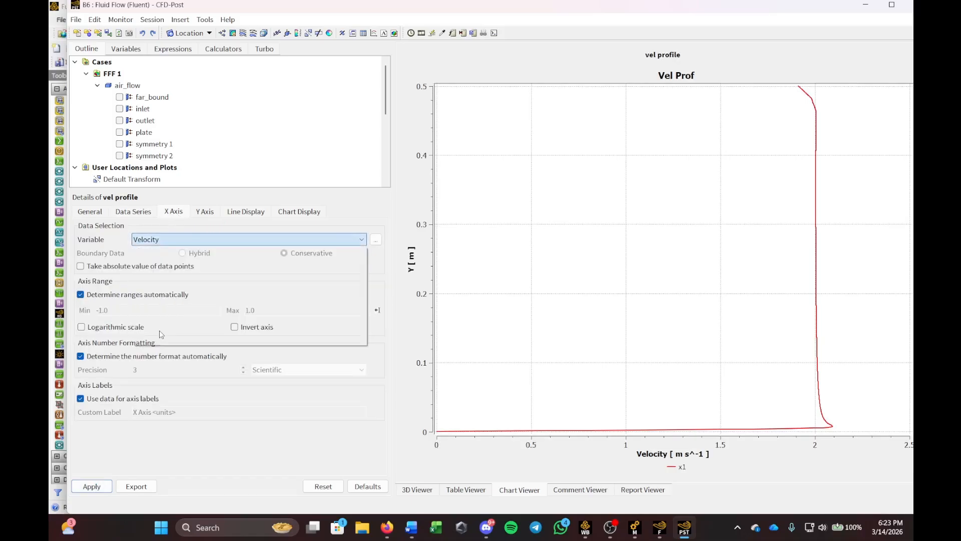
{"action": "left_click", "coordinate": [133, 212]}
{"action": "left_click", "coordinate": [103, 212]}
{"action": "left_click", "coordinate": [114, 212]}
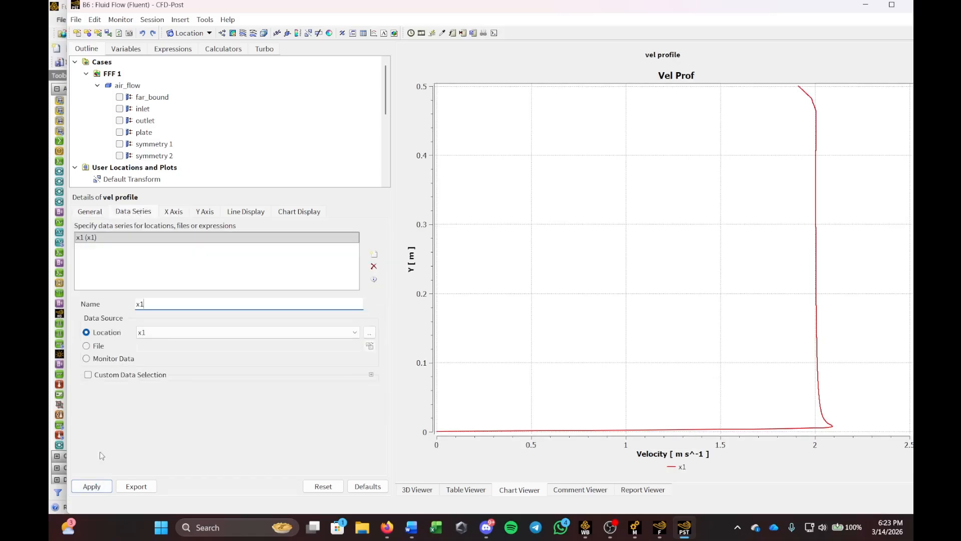
{"action": "left_click", "coordinate": [92, 486]}
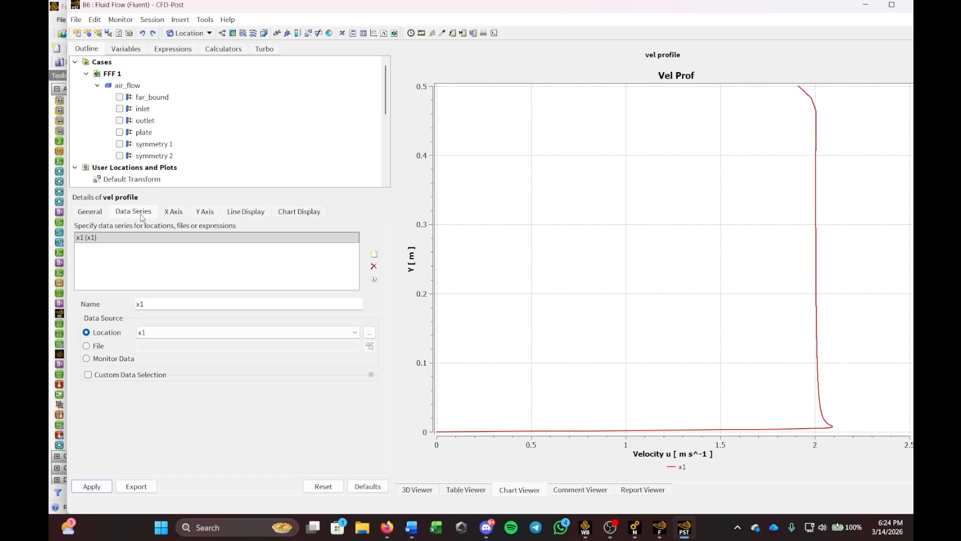
{"action": "left_click", "coordinate": [172, 212]}
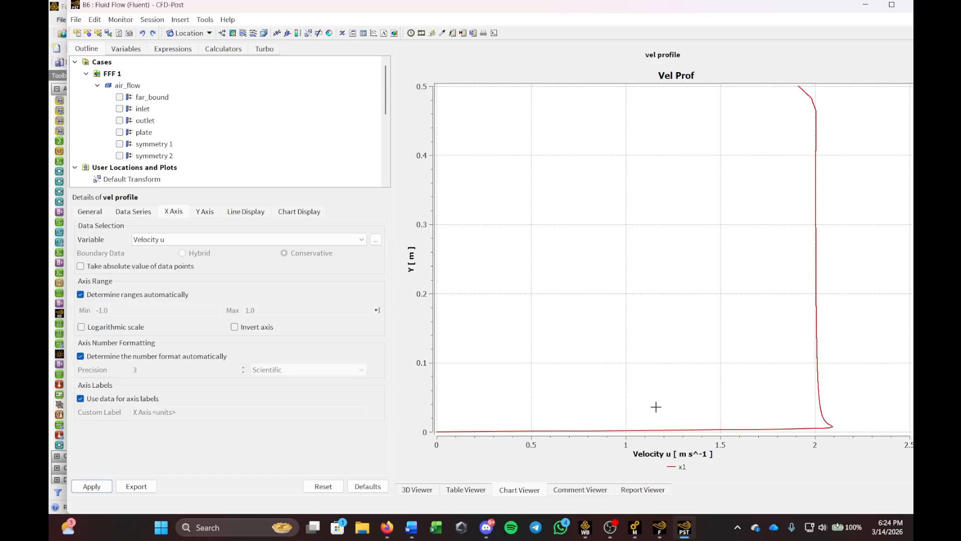
{"action": "left_click", "coordinate": [587, 527]}
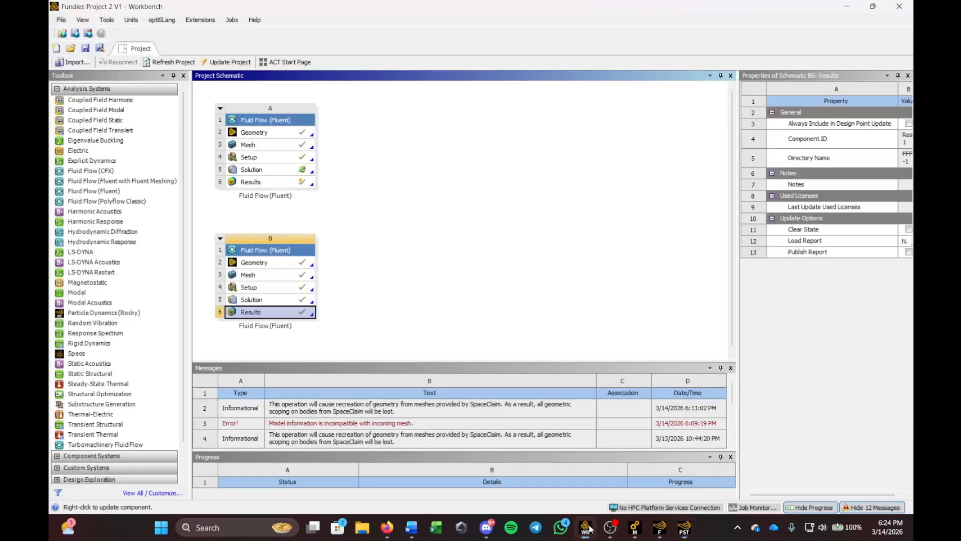
{"action": "double_click", "coordinate": [287, 312]}
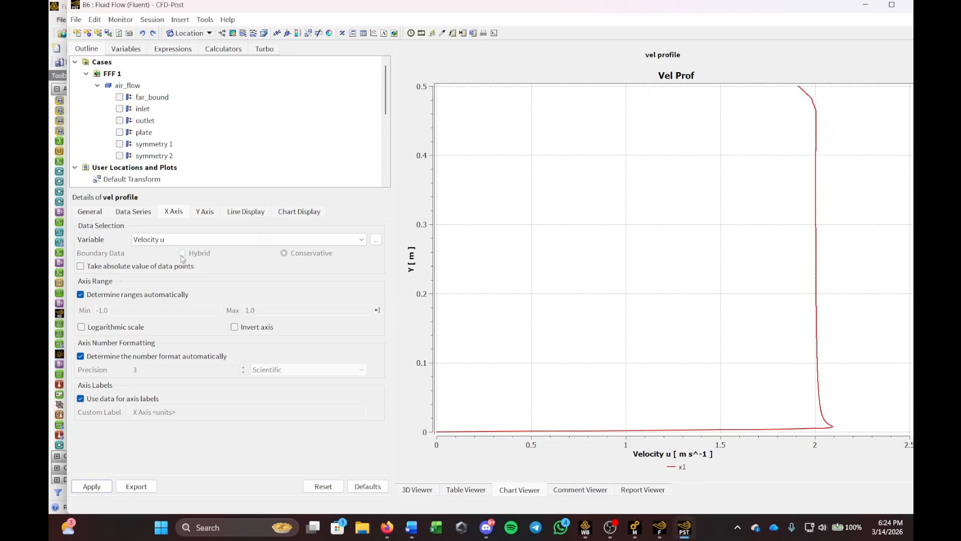
Step: Add a second data series named x2 with line x2 as its location, and apply the chart
{"action": "left_click", "coordinate": [134, 213]}
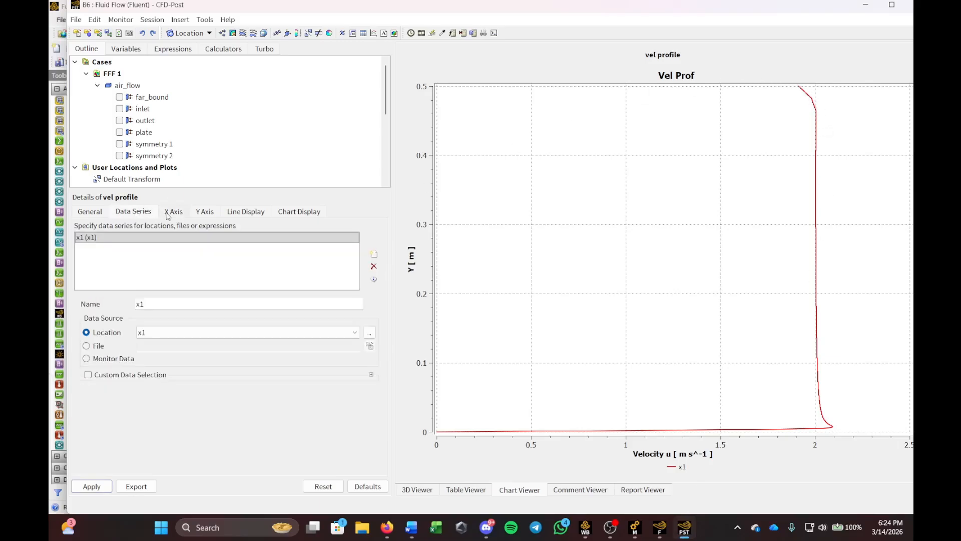
{"action": "left_click", "coordinate": [374, 254]}
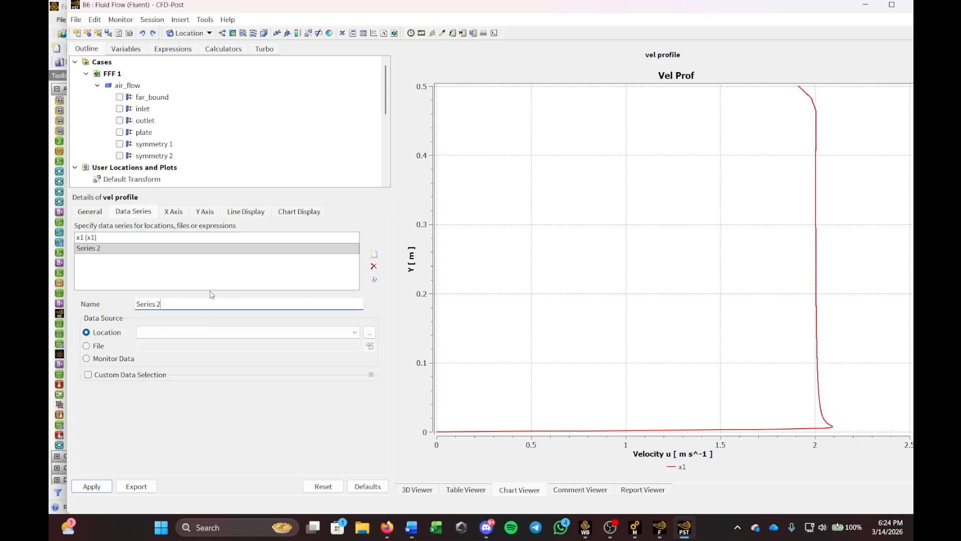
{"action": "left_click_drag", "start_coordinate": [165, 304], "coordinate": [126, 303]}
{"action": "key", "text": "BackSpace"}
{"action": "key", "text": "Tab"}
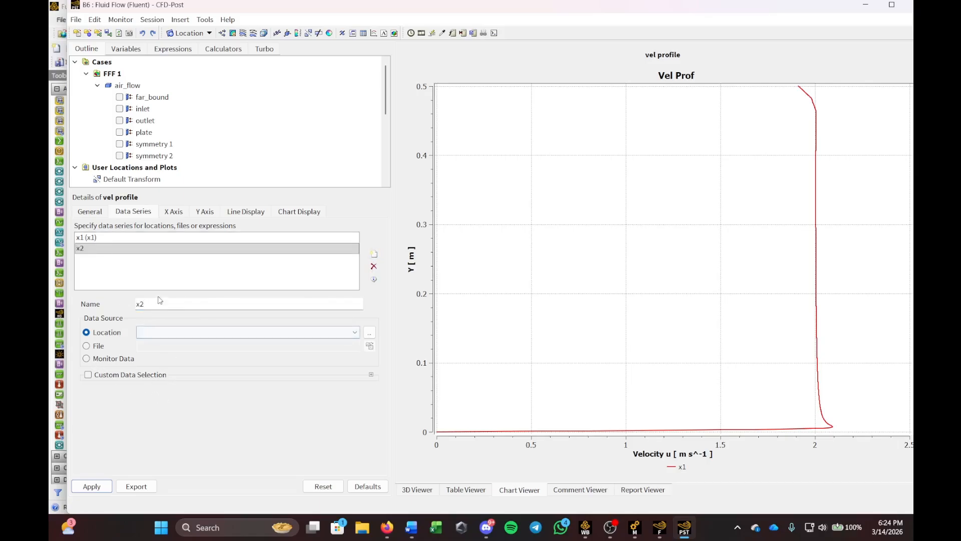
{"action": "left_click", "coordinate": [166, 331]}
{"action": "left_click", "coordinate": [172, 356]}
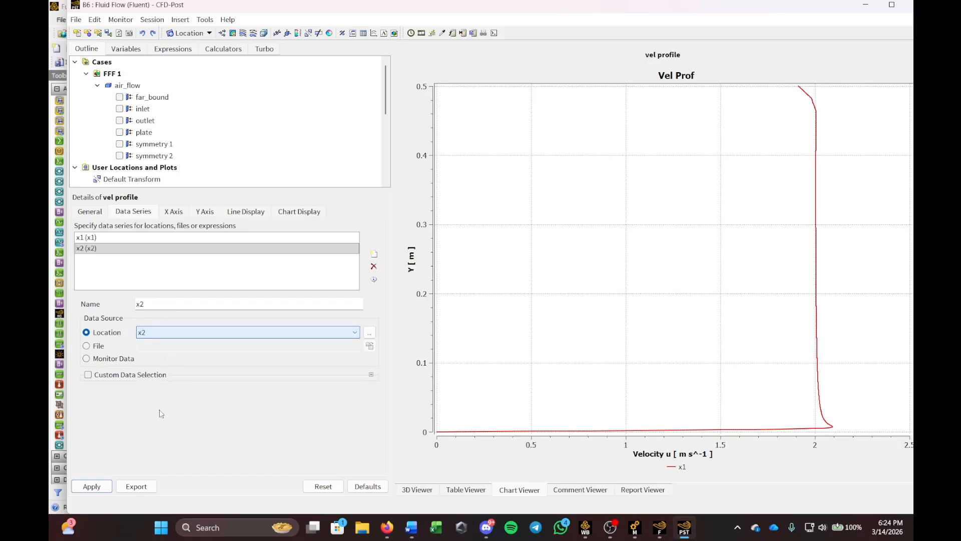
{"action": "left_click", "coordinate": [169, 213]}
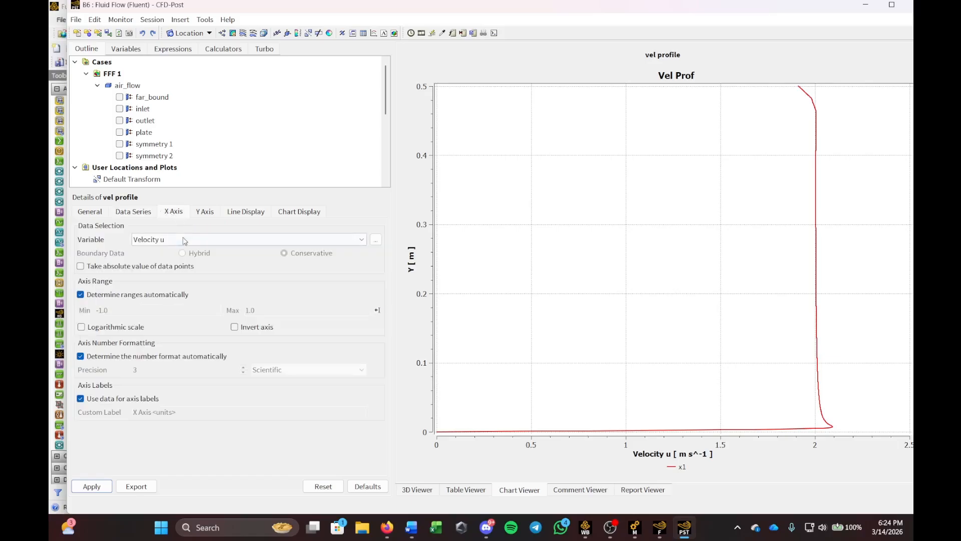
{"action": "left_click", "coordinate": [207, 212]}
{"action": "left_click", "coordinate": [100, 213]}
{"action": "left_click", "coordinate": [93, 488]}
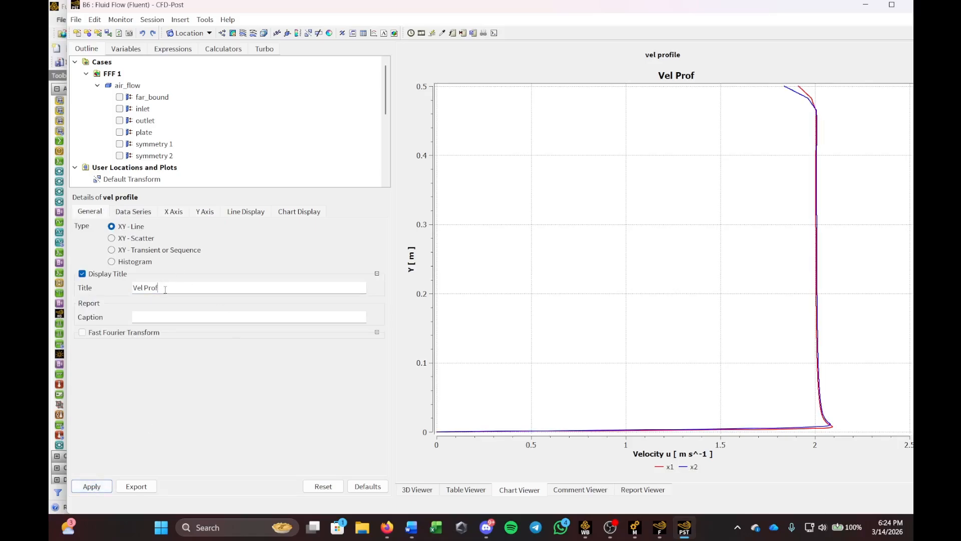
Step: Add a third data series named x3 with line x3 as its location, and apply the chart
{"action": "left_click", "coordinate": [149, 212]}
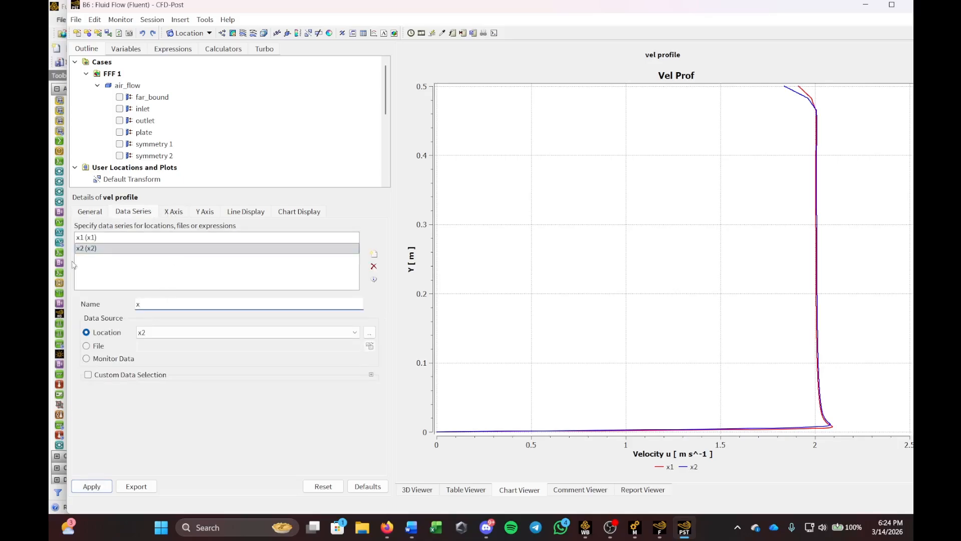
{"action": "left_click", "coordinate": [374, 254]}
{"action": "left_click_drag", "start_coordinate": [162, 304], "coordinate": [113, 304]}
{"action": "key", "text": "BackSpace"}
{"action": "type", "text": "x3"}
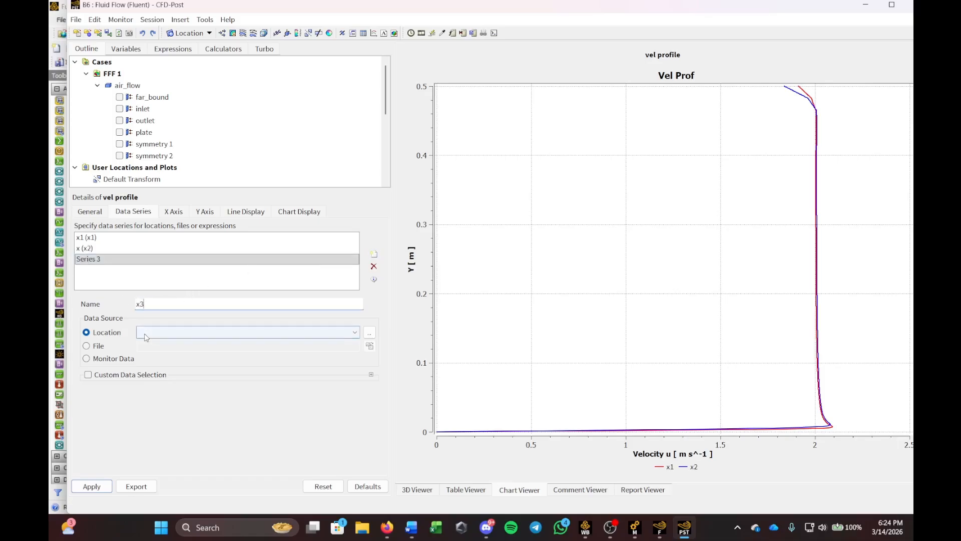
{"action": "left_click", "coordinate": [146, 334]}
{"action": "left_click", "coordinate": [149, 363]}
{"action": "left_click", "coordinate": [91, 486]}
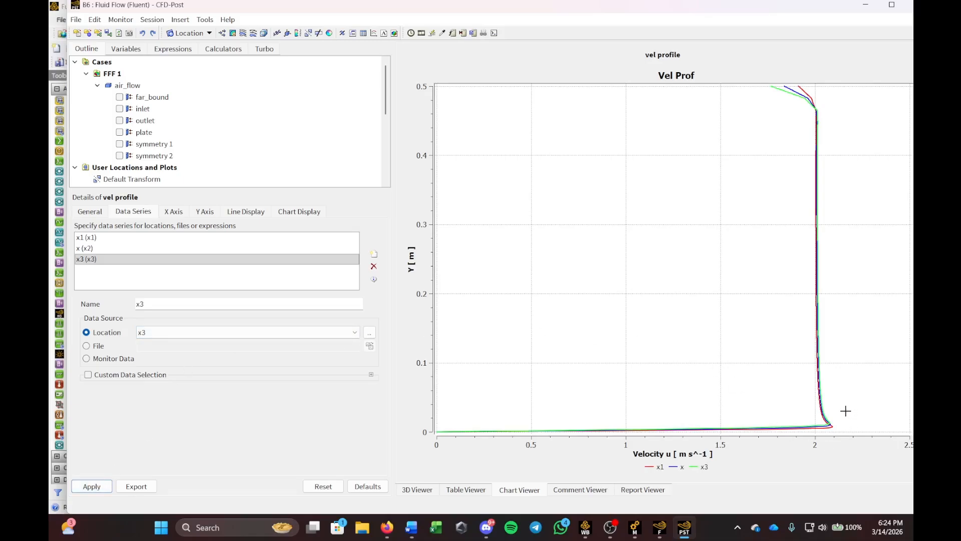
Step: Review the velocity profile chart's three data series, its X-axis variable choices and its general settings
{"action": "left_click", "coordinate": [114, 238]}
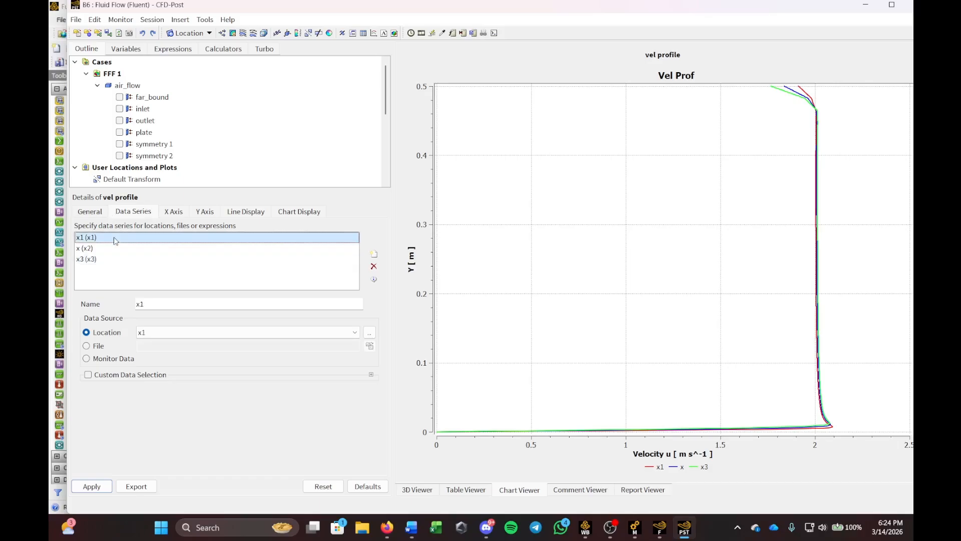
{"action": "left_click", "coordinate": [175, 215]}
{"action": "left_click", "coordinate": [145, 217]}
{"action": "left_click", "coordinate": [174, 212]}
{"action": "left_click", "coordinate": [172, 239]}
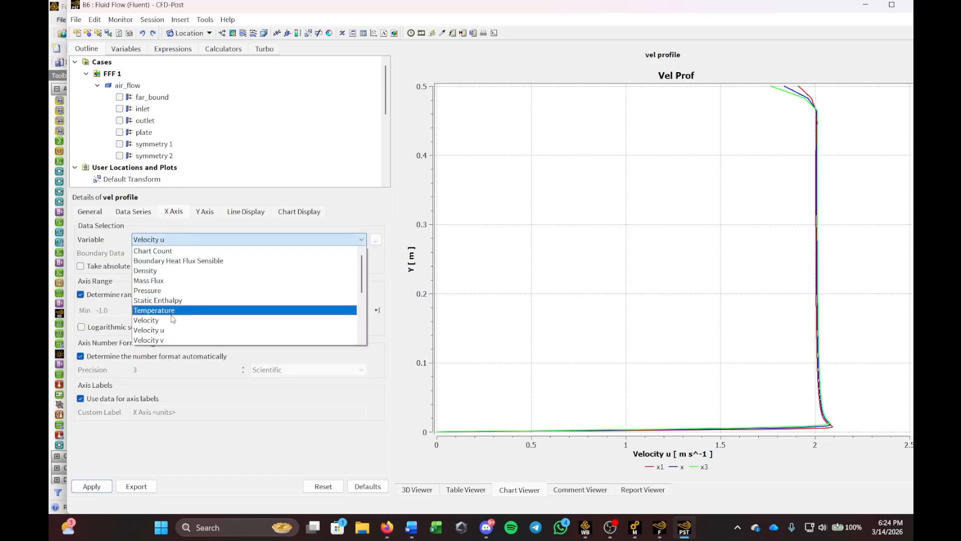
{"action": "scroll", "coordinate": [165, 310], "scroll_direction": "down", "scroll_amount": 3}
{"action": "left_click", "coordinate": [169, 449]}
{"action": "left_click", "coordinate": [147, 212]}
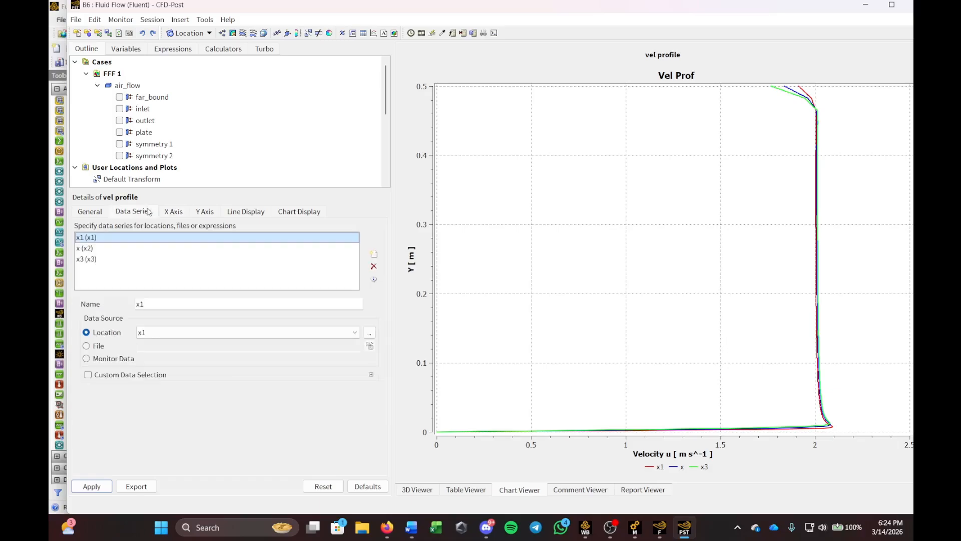
{"action": "left_click", "coordinate": [129, 248]}
{"action": "left_click", "coordinate": [128, 259]}
{"action": "left_click", "coordinate": [168, 213]}
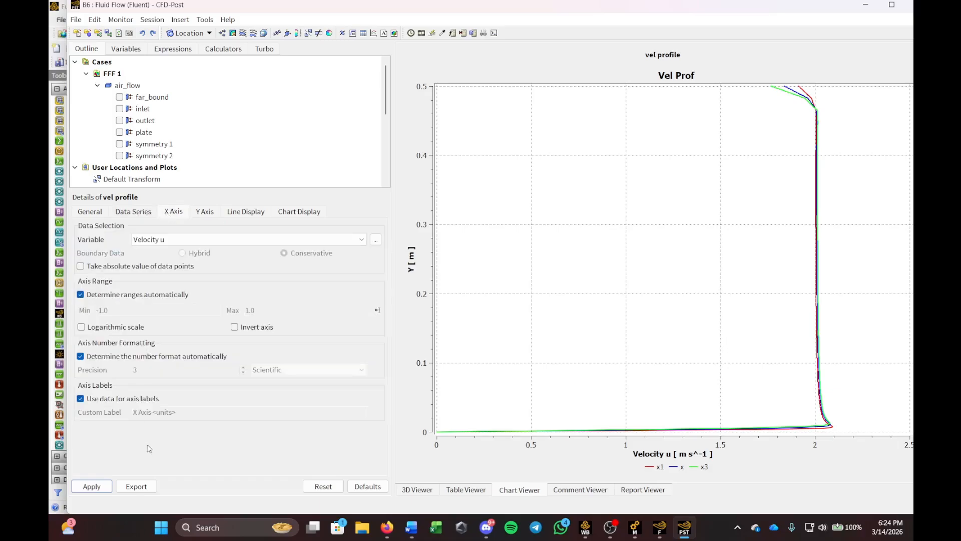
{"action": "left_click", "coordinate": [99, 213]}
{"action": "left_click", "coordinate": [167, 395]}
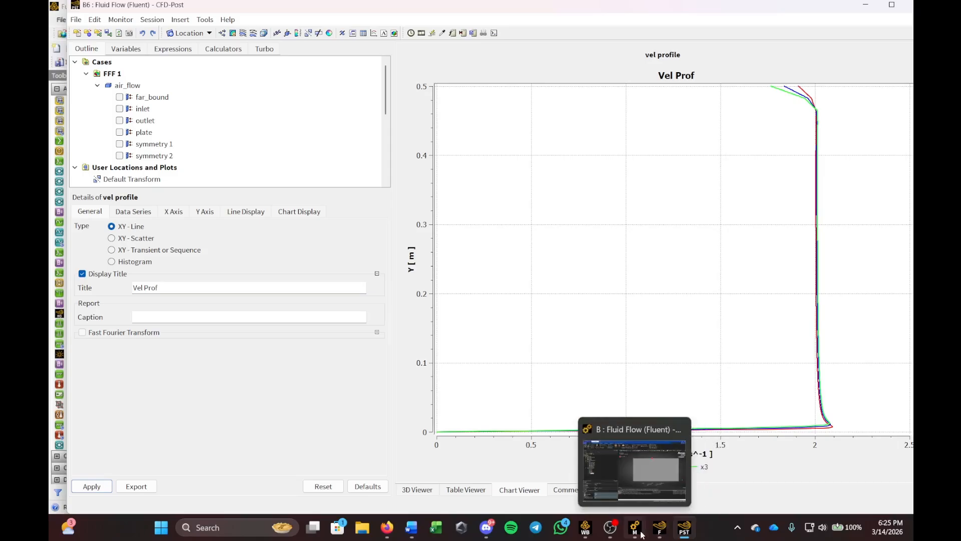
Step: Switch to Fluent and start a new XY plot with plot direction X 0, Y 1 and Velocity Magnitude as the Y-axis function
{"action": "left_click", "coordinate": [660, 527]}
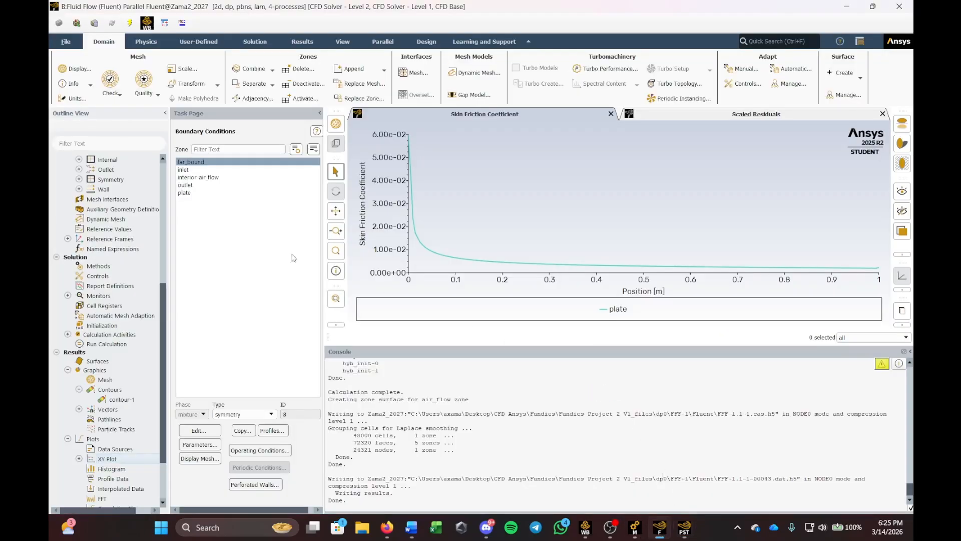
{"action": "right_click", "coordinate": [110, 413]}
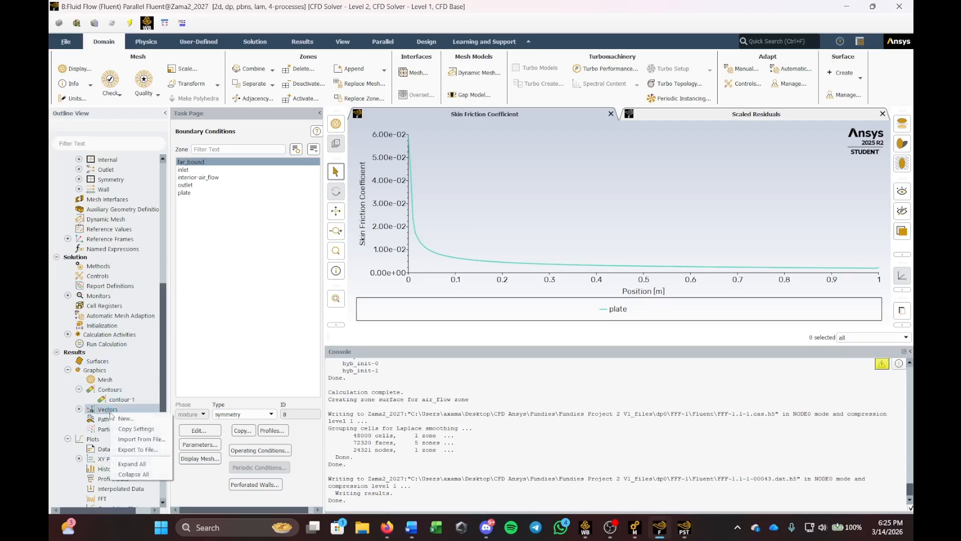
{"action": "left_click", "coordinate": [97, 455]}
{"action": "left_click", "coordinate": [79, 459]}
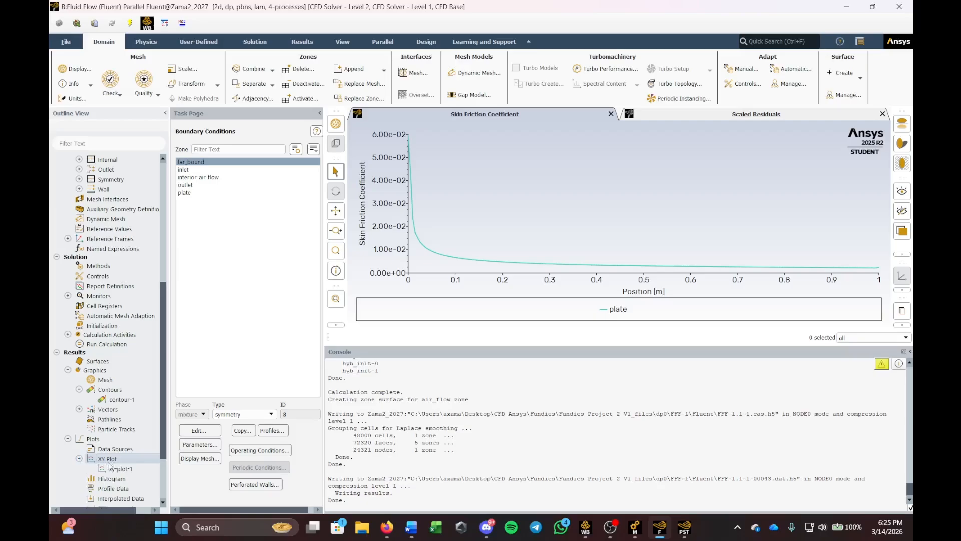
{"action": "right_click", "coordinate": [109, 460]}
{"action": "left_click", "coordinate": [125, 467]}
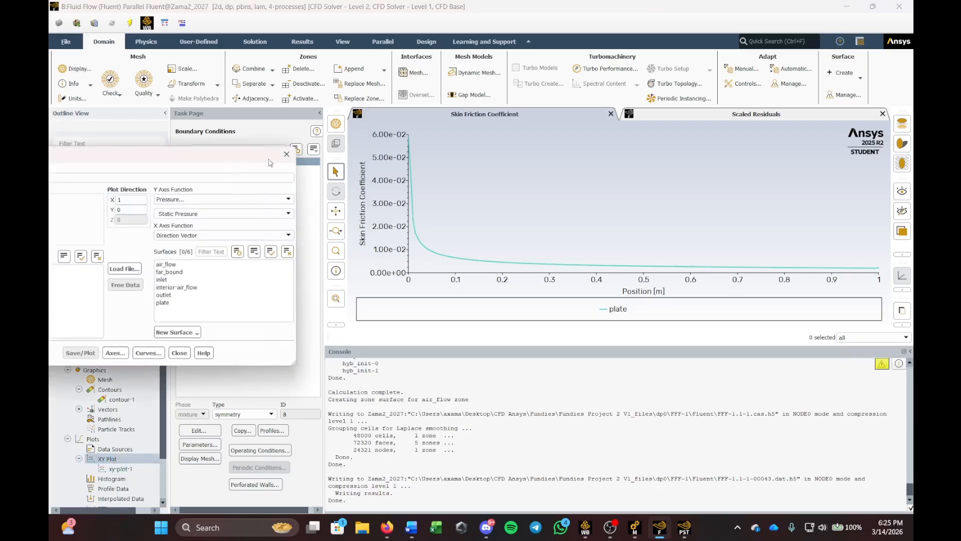
{"action": "left_click_drag", "start_coordinate": [242, 157], "coordinate": [546, 179]}
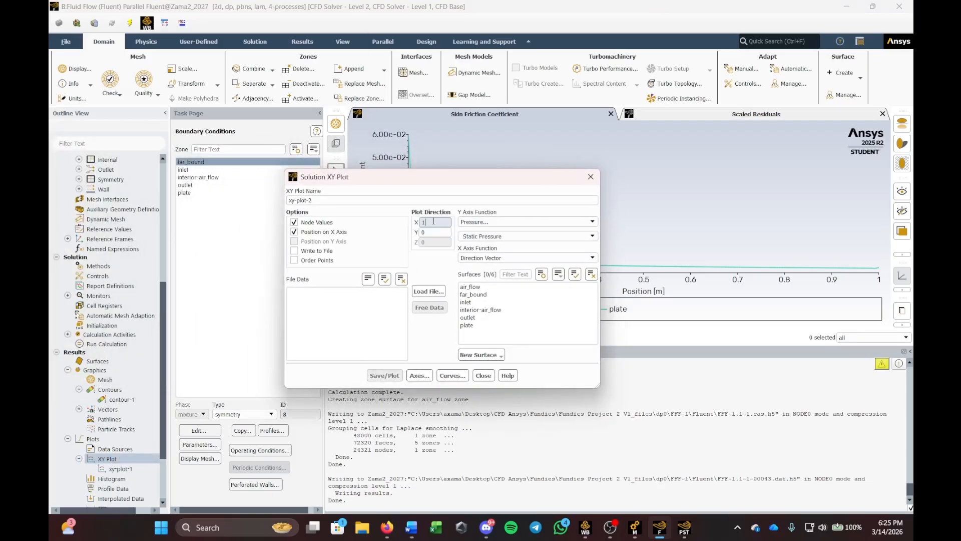
{"action": "type", "text": "0"}
{"action": "left_click", "coordinate": [436, 234]}
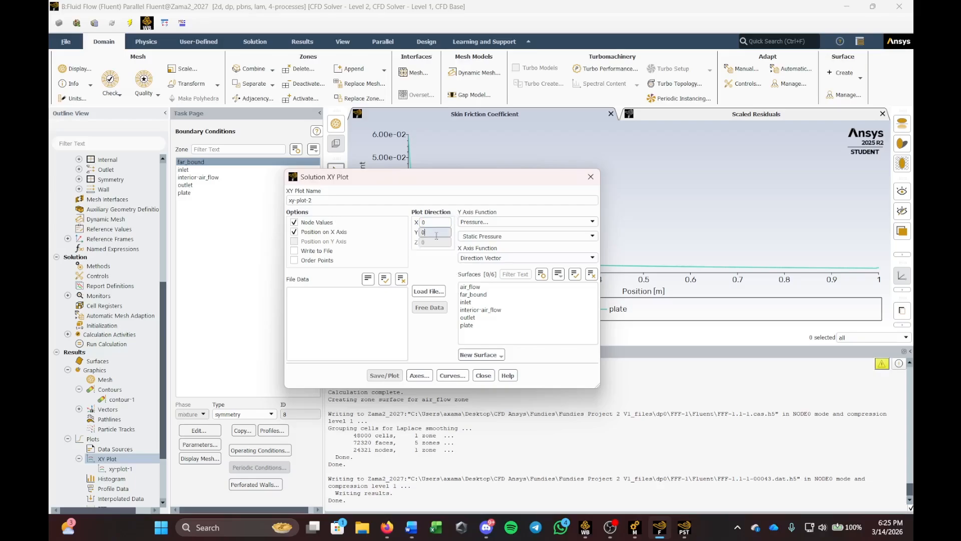
{"action": "type", "text": "1"}
{"action": "left_click", "coordinate": [525, 221]}
{"action": "left_click", "coordinate": [481, 243]}
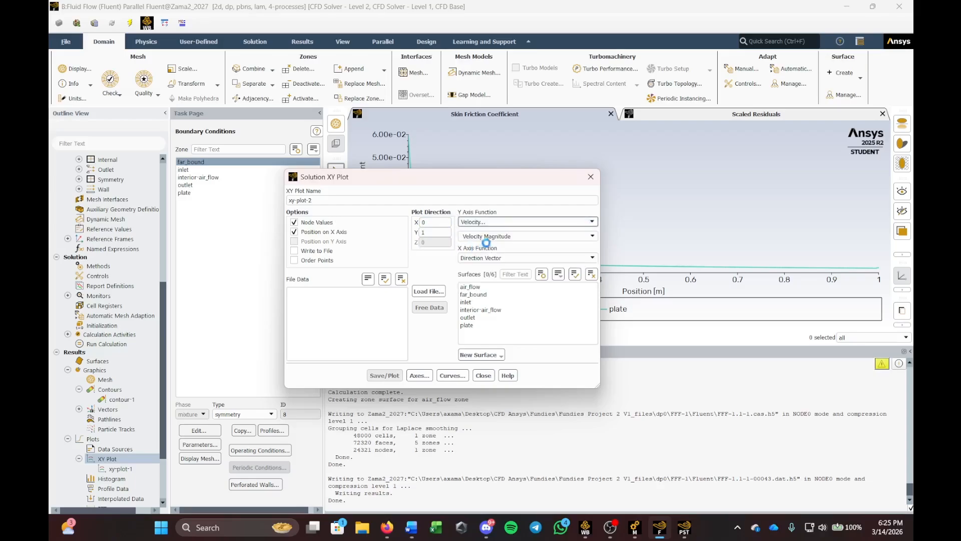
Step: Create a line surface named x1 from (0.25, 0) to (0.25, 0.5) m for the XY plot
{"action": "left_click", "coordinate": [475, 353]}
{"action": "left_click", "coordinate": [478, 377]}
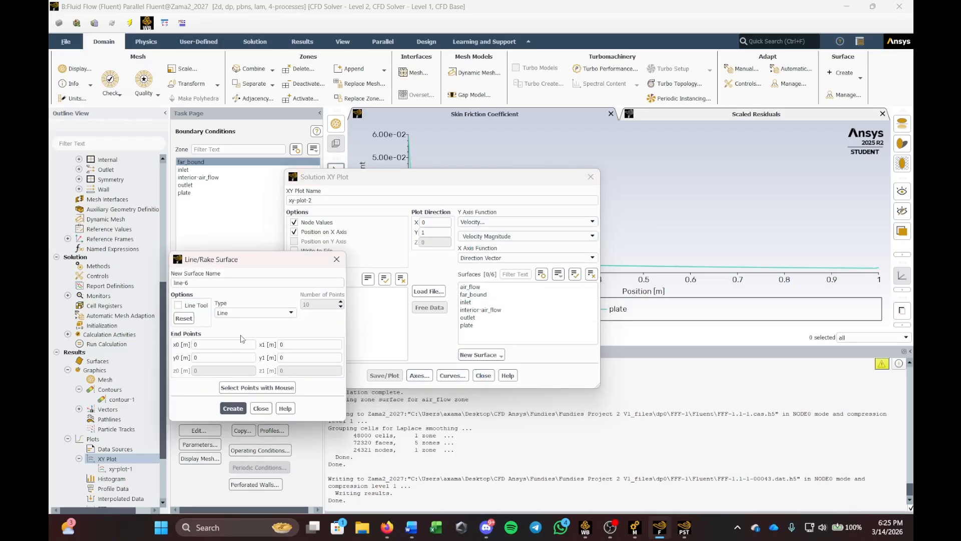
{"action": "left_click", "coordinate": [280, 345]}
{"action": "left_click", "coordinate": [236, 345]}
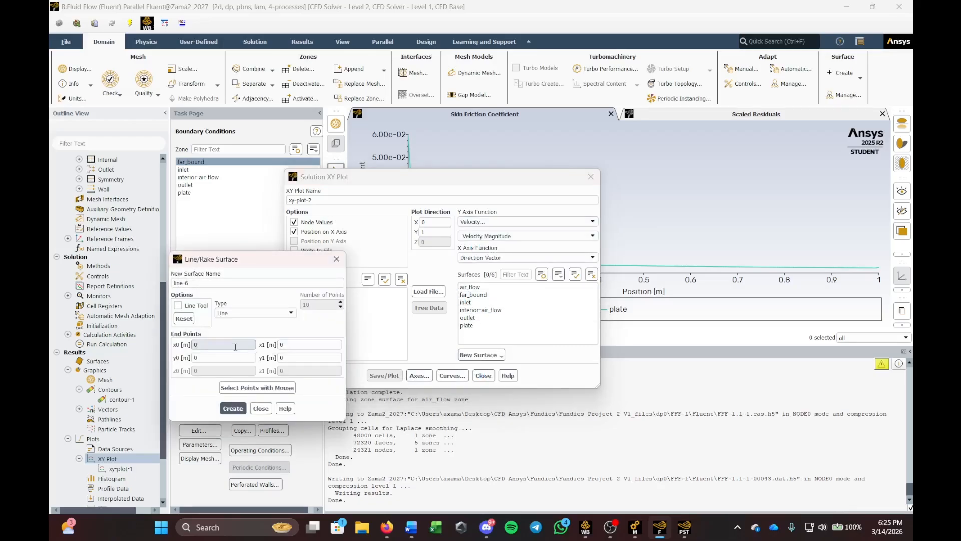
{"action": "left_click", "coordinate": [289, 345]}
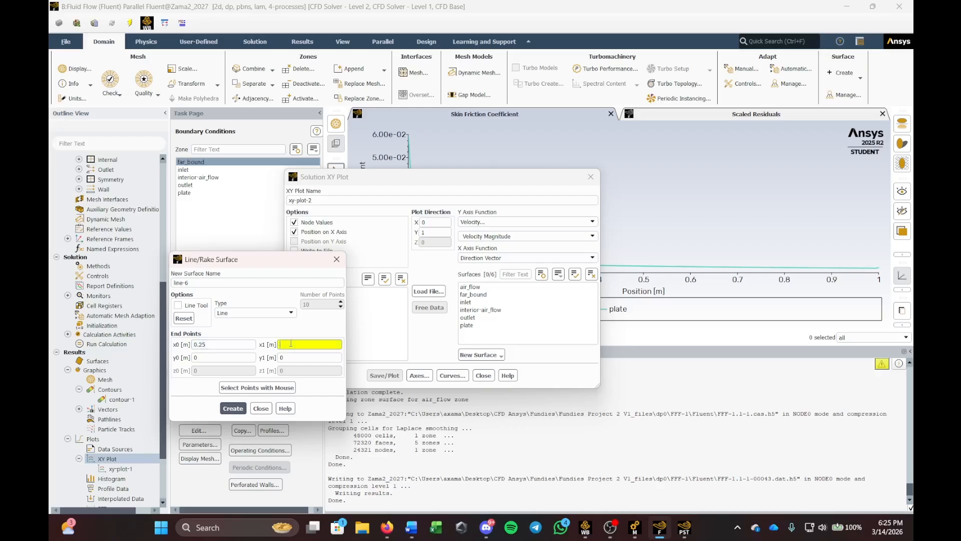
{"action": "type", "text": ".25"}
{"action": "left_click", "coordinate": [300, 359]}
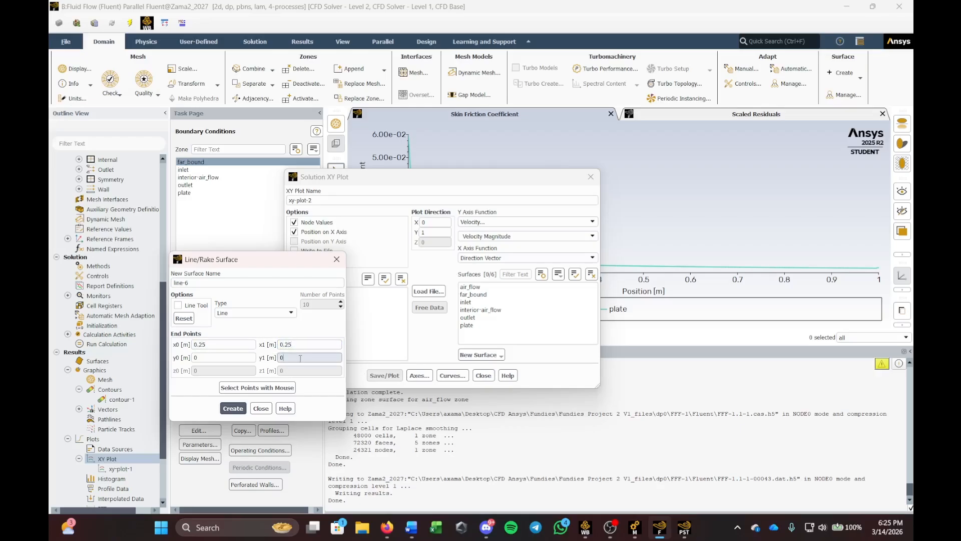
{"action": "left_click", "coordinate": [232, 408]}
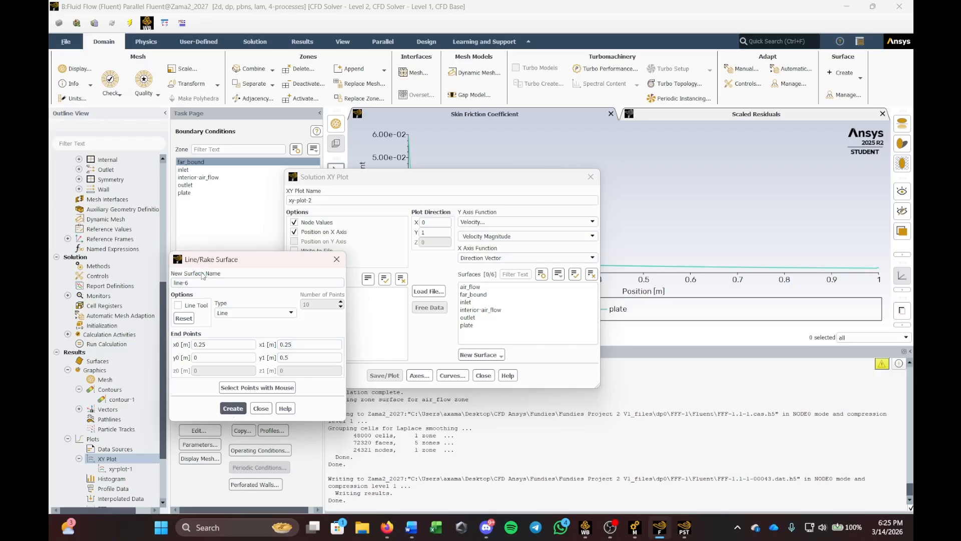
{"action": "left_click_drag", "start_coordinate": [214, 283], "coordinate": [172, 283]}
{"action": "type", "text": "x1"}
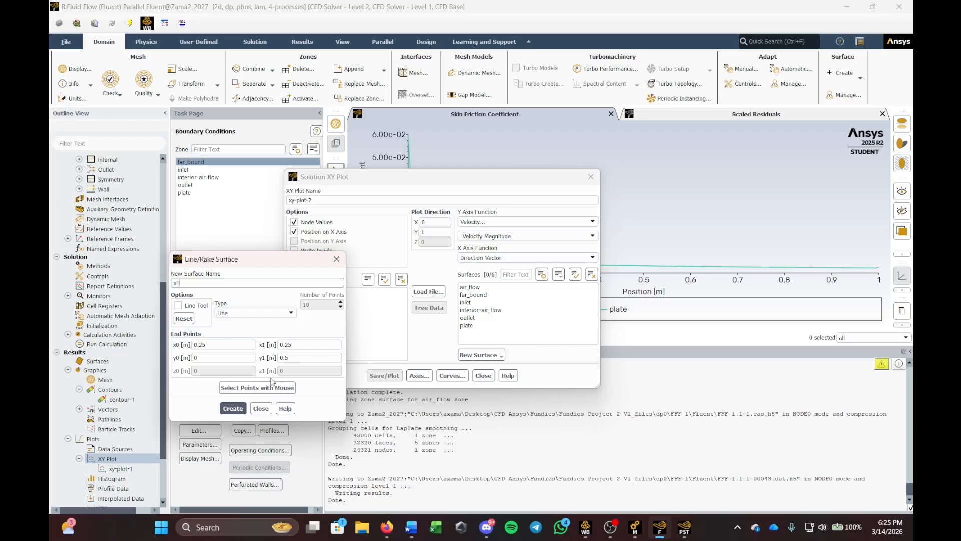
{"action": "left_click", "coordinate": [232, 408]}
{"action": "left_click", "coordinate": [261, 408]}
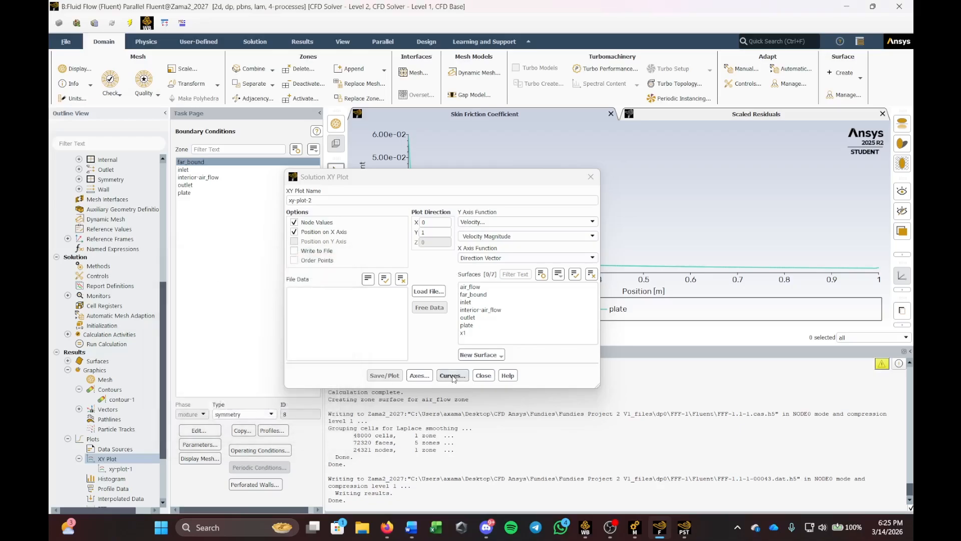
Step: Save and plot velocity magnitude along the x1 line, and close the XY plot setup
{"action": "left_click", "coordinate": [471, 333]}
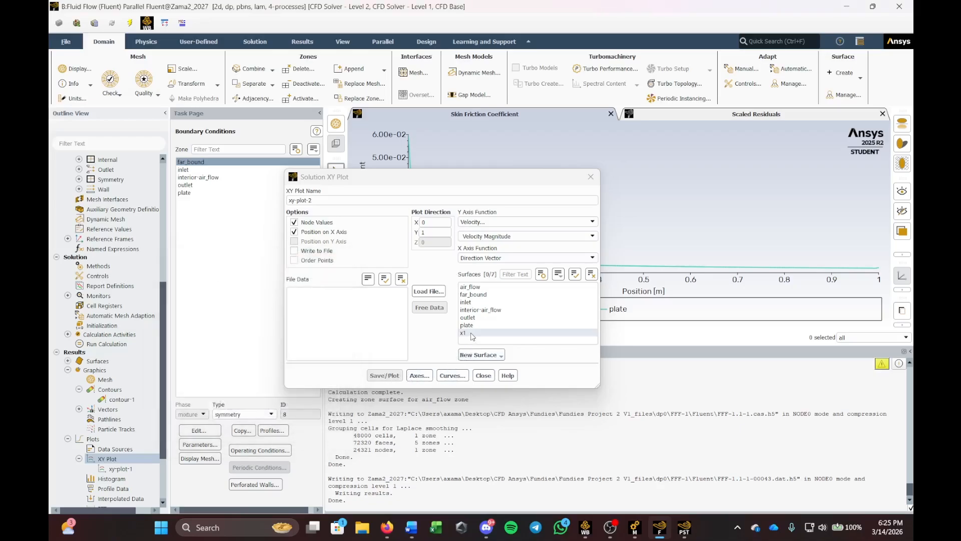
{"action": "left_click", "coordinate": [385, 375]}
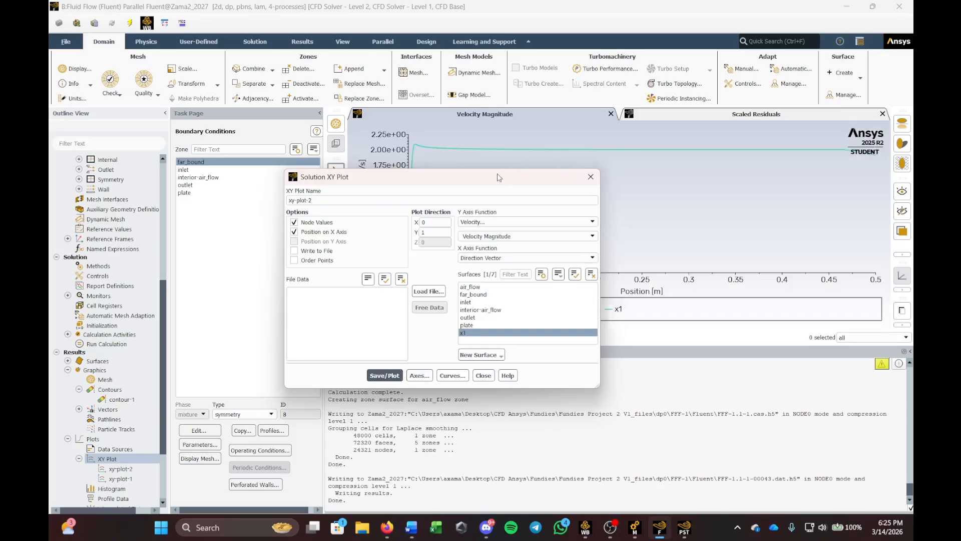
{"action": "left_click_drag", "start_coordinate": [497, 174], "coordinate": [383, 185]}
{"action": "left_click", "coordinate": [477, 189]}
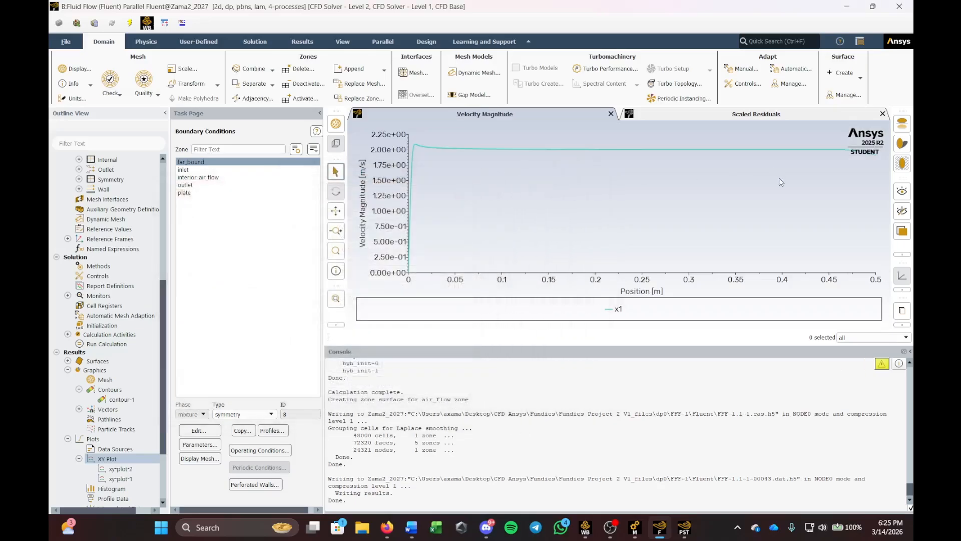
Step: Examine the x1 velocity magnitude curve, and switch to CFD-Post to compare it with the velocity profile chart
{"action": "scroll", "coordinate": [779, 178], "scroll_direction": "down", "scroll_amount": 5}
{"action": "scroll", "coordinate": [777, 179], "scroll_direction": "up", "scroll_amount": 4}
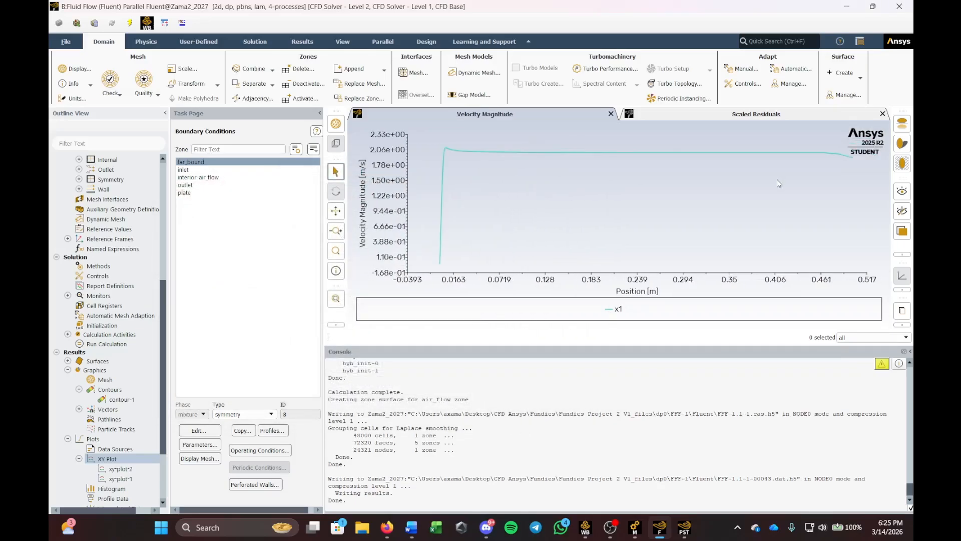
{"action": "scroll", "coordinate": [777, 181], "scroll_direction": "down", "scroll_amount": 1}
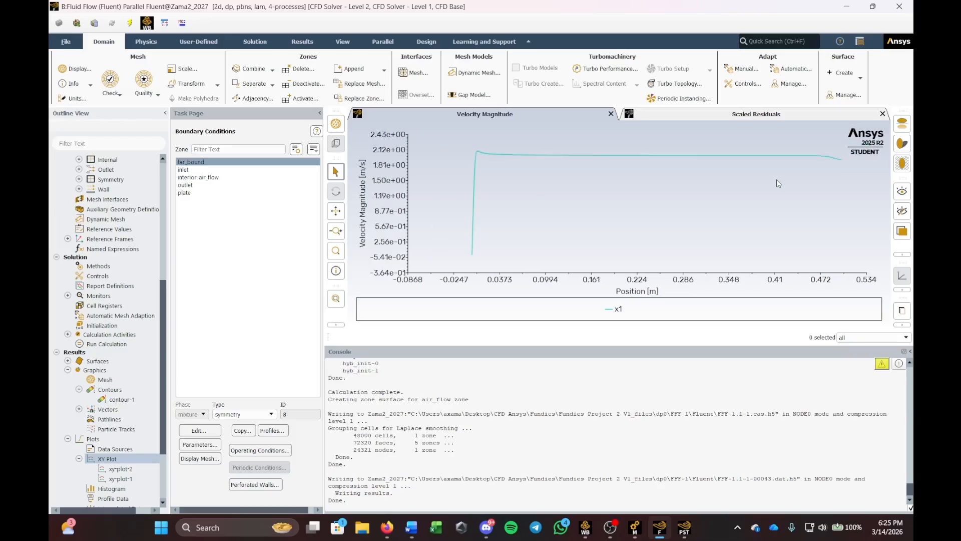
{"action": "mouse_move", "coordinate": [832, 157]}
{"action": "left_click", "coordinate": [686, 534]}
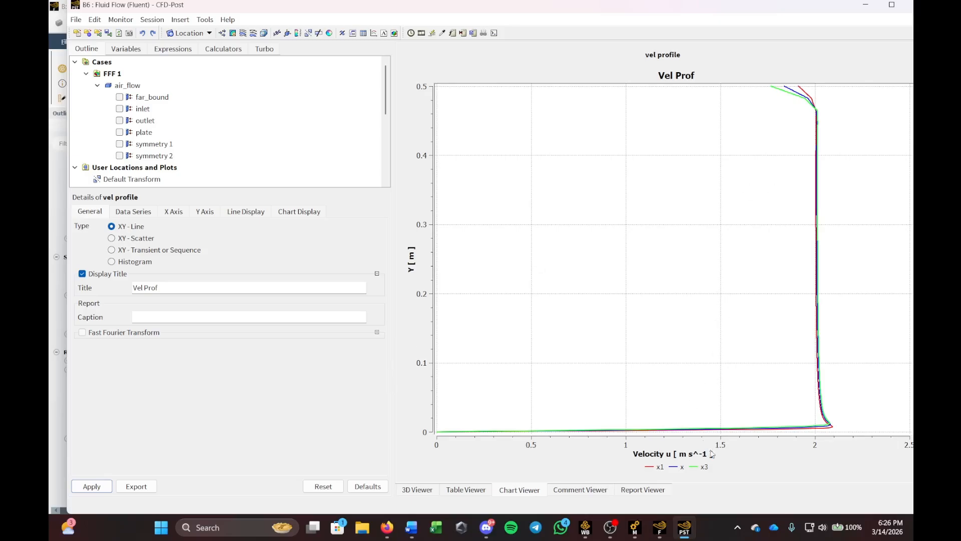
{"action": "mouse_move", "coordinate": [659, 526]}
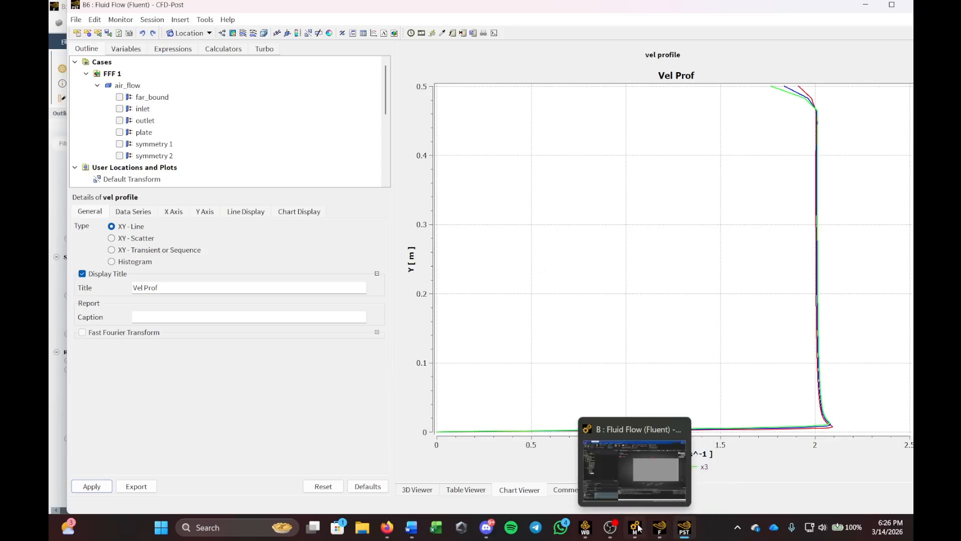
Step: Switch back to Fluent, print the force report for the plate wall along direction vector (1, 0), and examine the printed forces and coefficients
{"action": "left_click", "coordinate": [645, 494]}
{"action": "scroll", "coordinate": [110, 346], "scroll_direction": "down", "scroll_amount": 3}
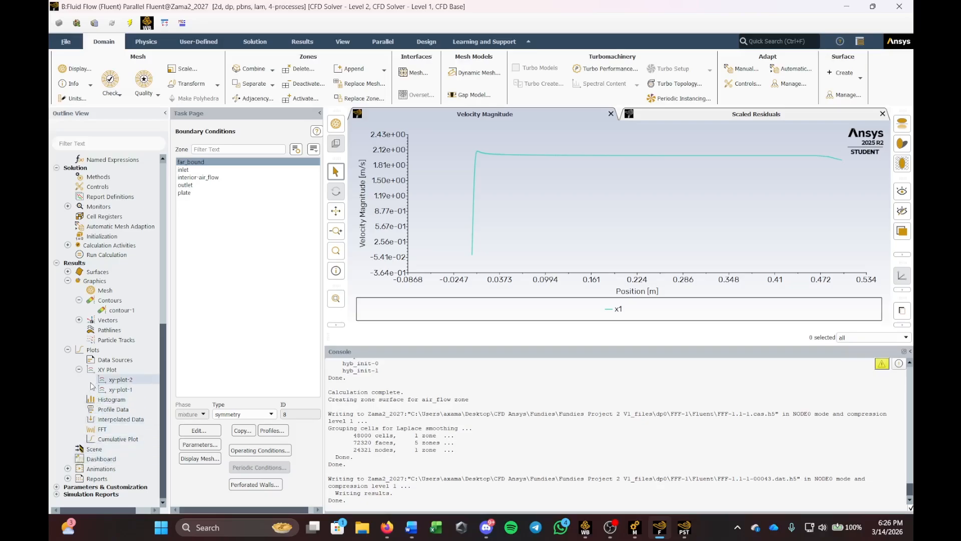
{"action": "left_click", "coordinate": [68, 479]}
{"action": "right_click", "coordinate": [103, 462]}
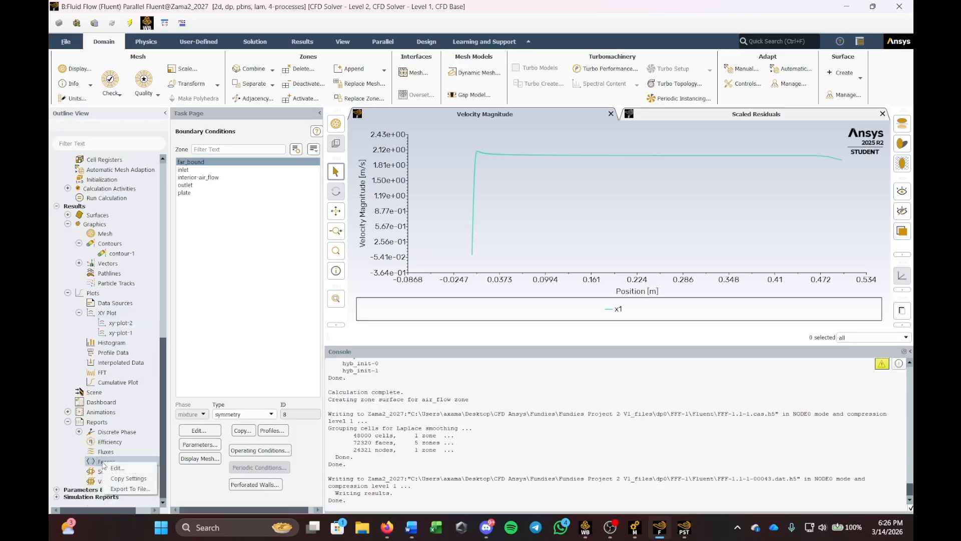
{"action": "left_click", "coordinate": [115, 467]}
{"action": "left_click_drag", "start_coordinate": [274, 268], "coordinate": [291, 254]}
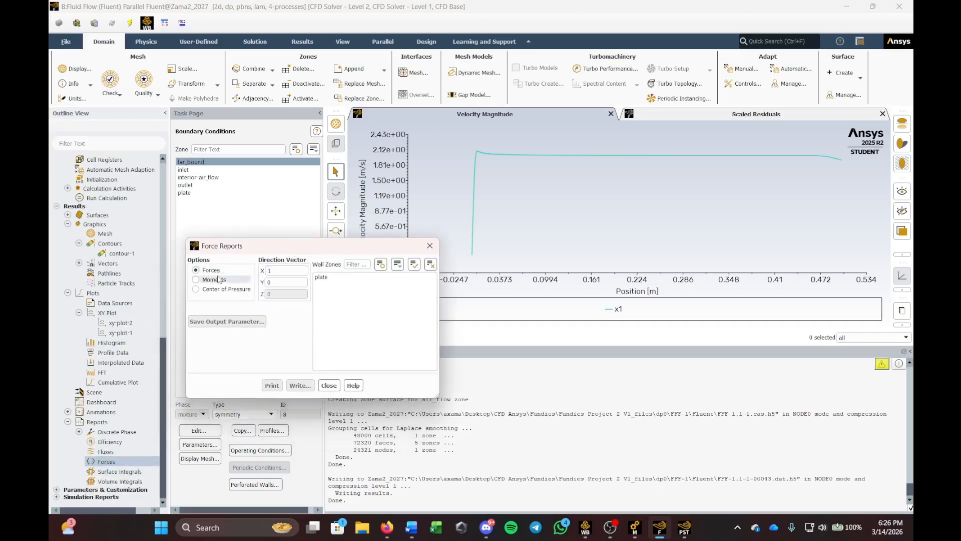
{"action": "left_click", "coordinate": [323, 277]}
{"action": "left_click", "coordinate": [275, 386]}
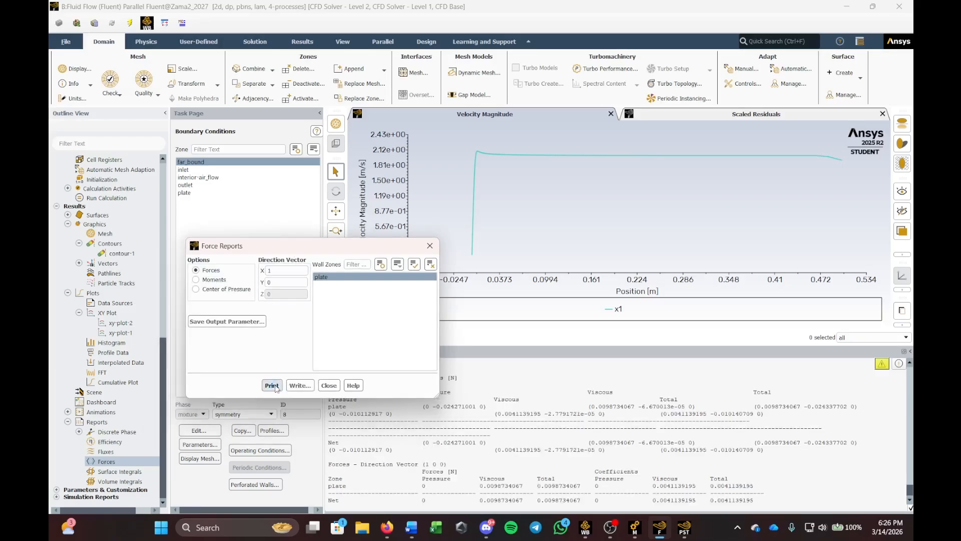
{"action": "left_click_drag", "start_coordinate": [326, 250], "coordinate": [274, 219]}
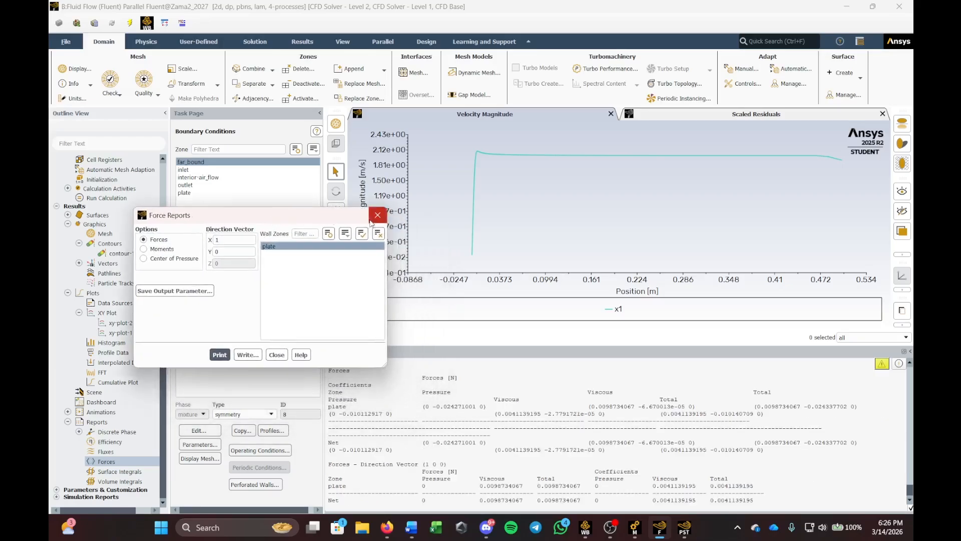
{"action": "left_click", "coordinate": [377, 214]}
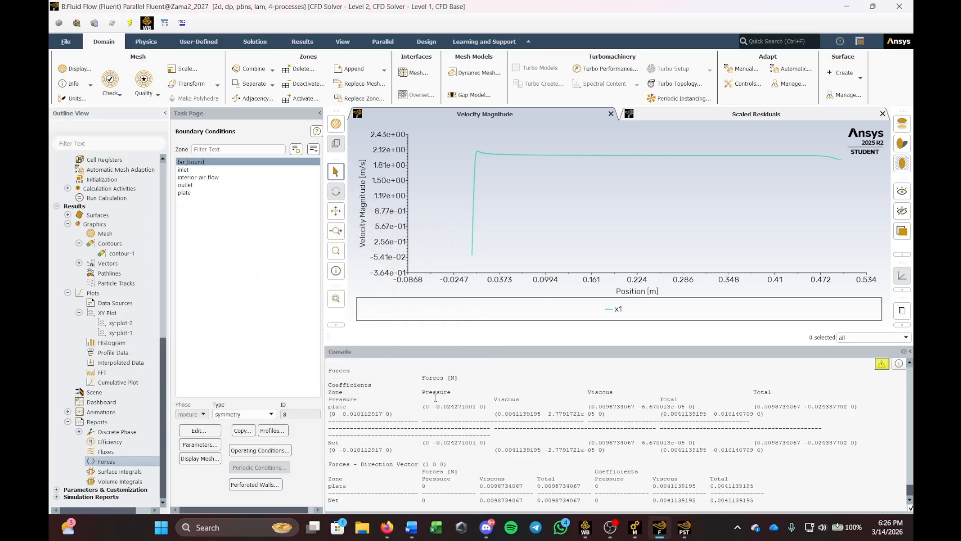
{"action": "mouse_move", "coordinate": [711, 486]}
{"action": "left_mouse_down"}
{"action": "mouse_move", "coordinate": [754, 501]}
{"action": "mouse_move", "coordinate": [708, 500]}
{"action": "left_mouse_up"}
{"action": "left_click", "coordinate": [755, 501]}
{"action": "left_click", "coordinate": [641, 461]}
Step: Display the saved vel-vec-con velocity vectors on the air_flow surface, and close the vector settings
{"action": "scroll", "coordinate": [118, 253], "scroll_direction": "up", "scroll_amount": 1}
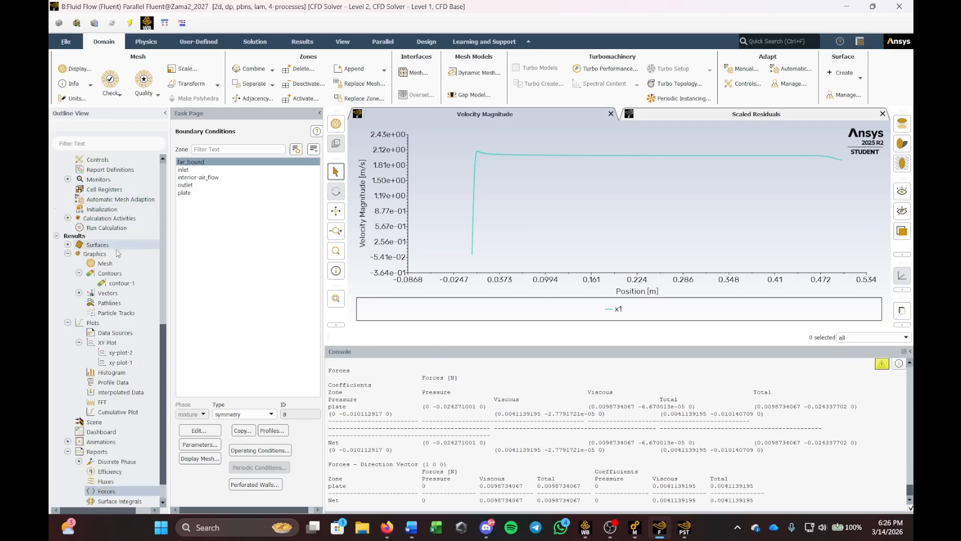
{"action": "left_click", "coordinate": [79, 293]}
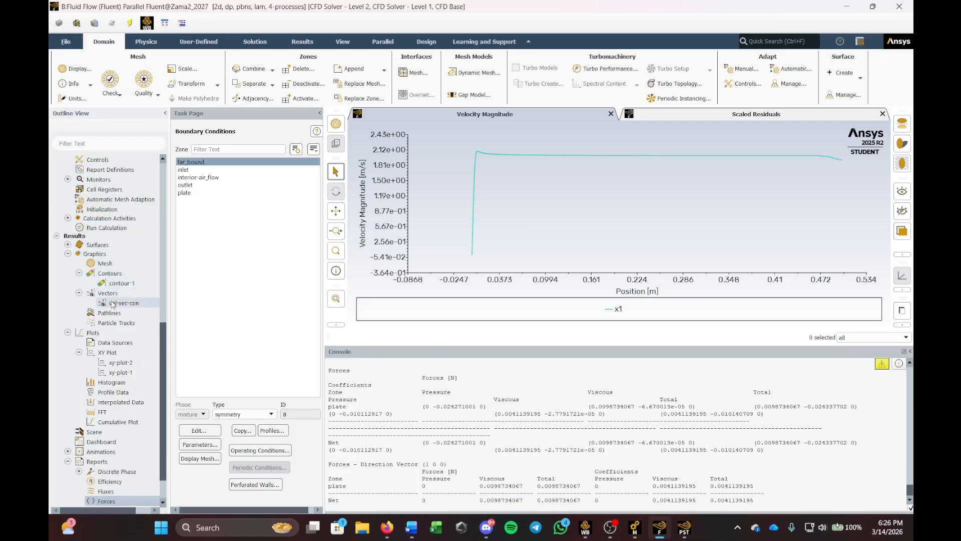
{"action": "right_click", "coordinate": [126, 305]}
{"action": "left_click", "coordinate": [145, 311]}
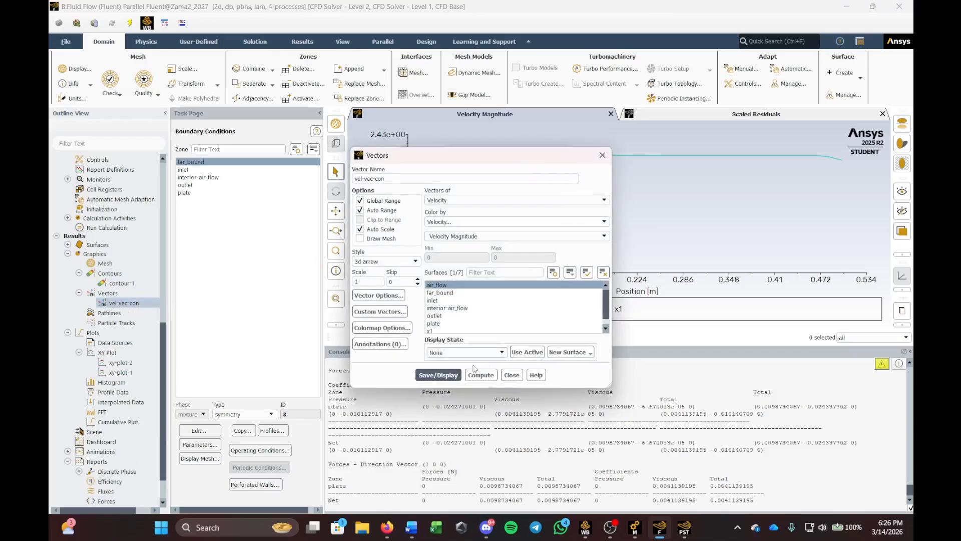
{"action": "left_click", "coordinate": [438, 375]}
{"action": "left_click", "coordinate": [602, 154]}
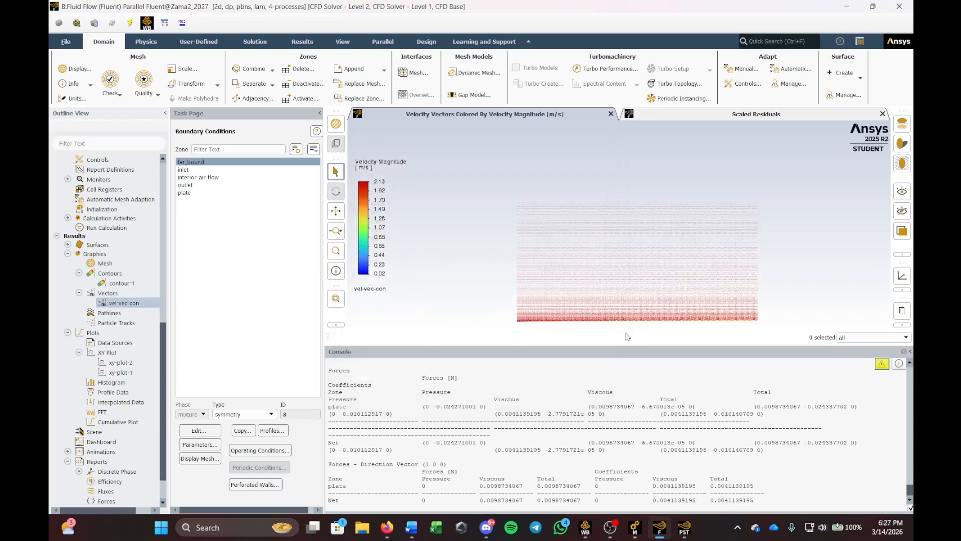
{"action": "scroll", "coordinate": [668, 323], "scroll_direction": "up", "scroll_amount": 2}
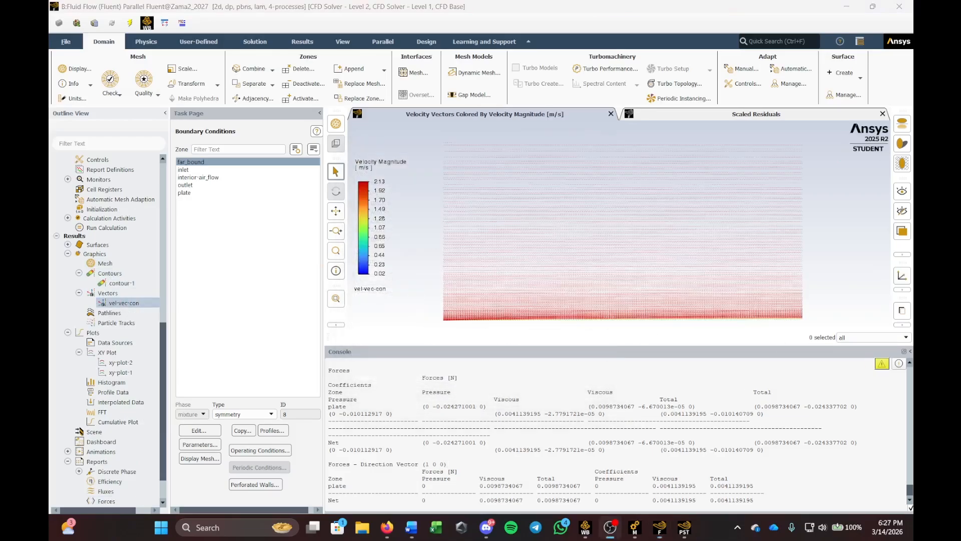